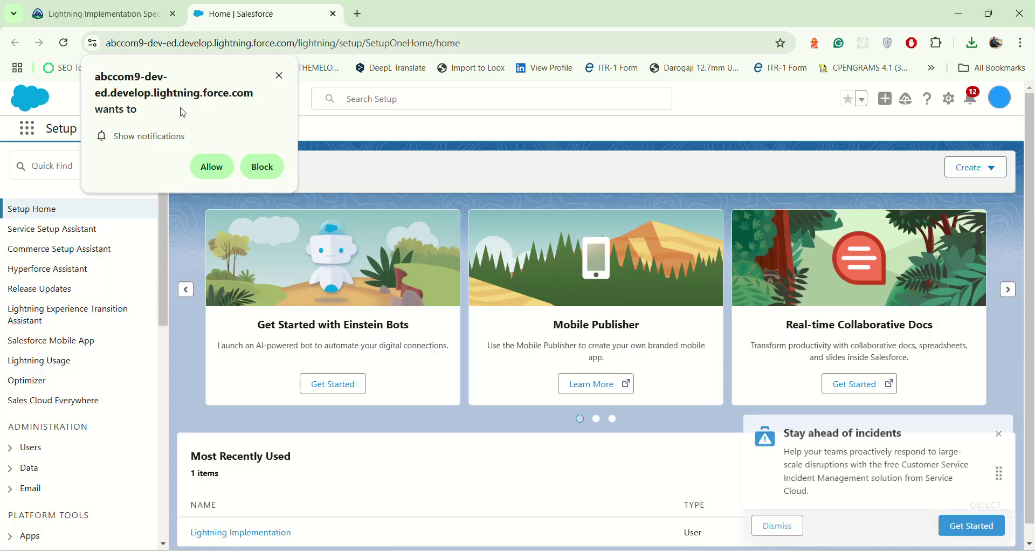
# Allow notifications from the Salesforce org and close the 'Stay ahead of incidents' prompt
pyautogui.click(207, 166)
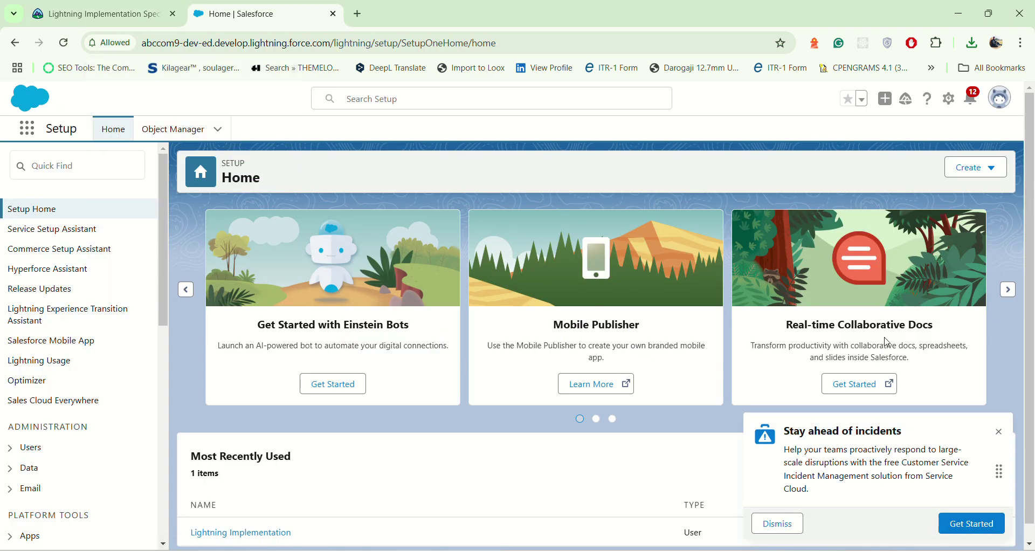
pyautogui.click(996, 431)
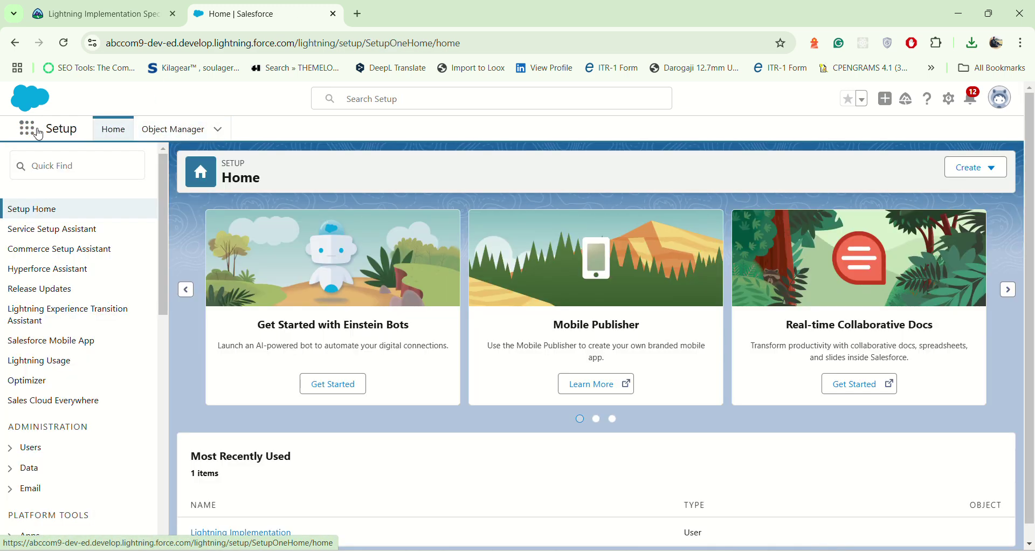
# Search the App Launcher for "fi" and open Files
pyautogui.click(31, 133)
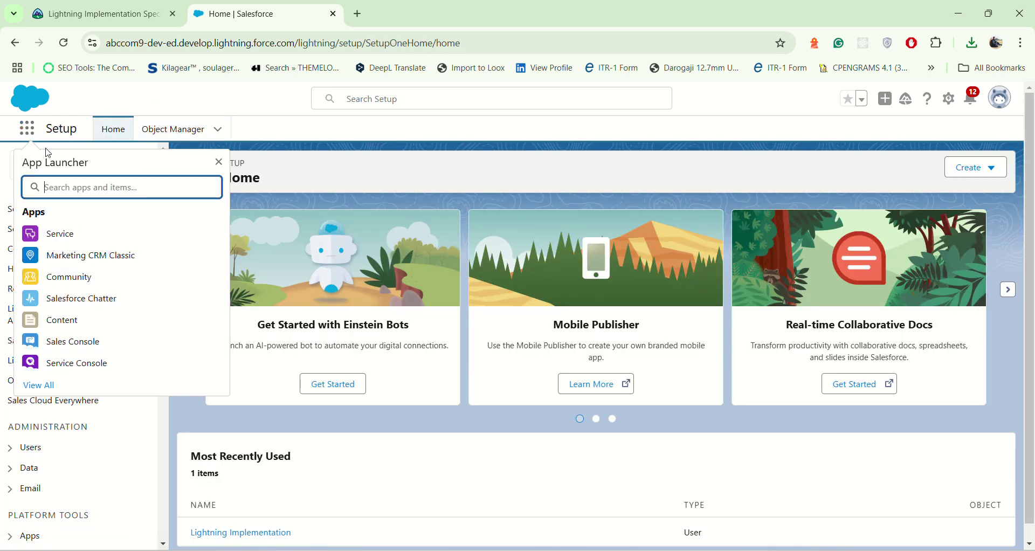
pyautogui.write('fi')
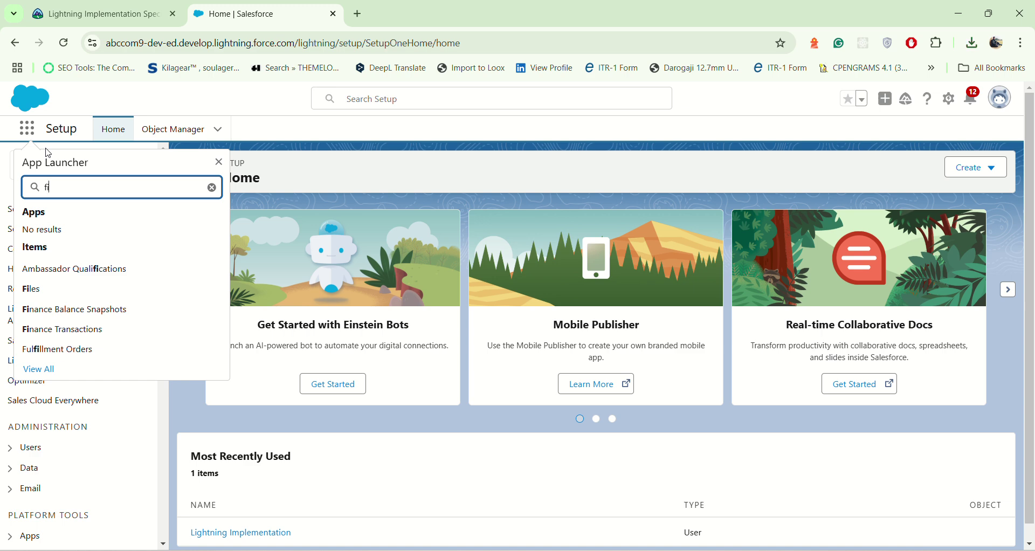
pyautogui.click(32, 290)
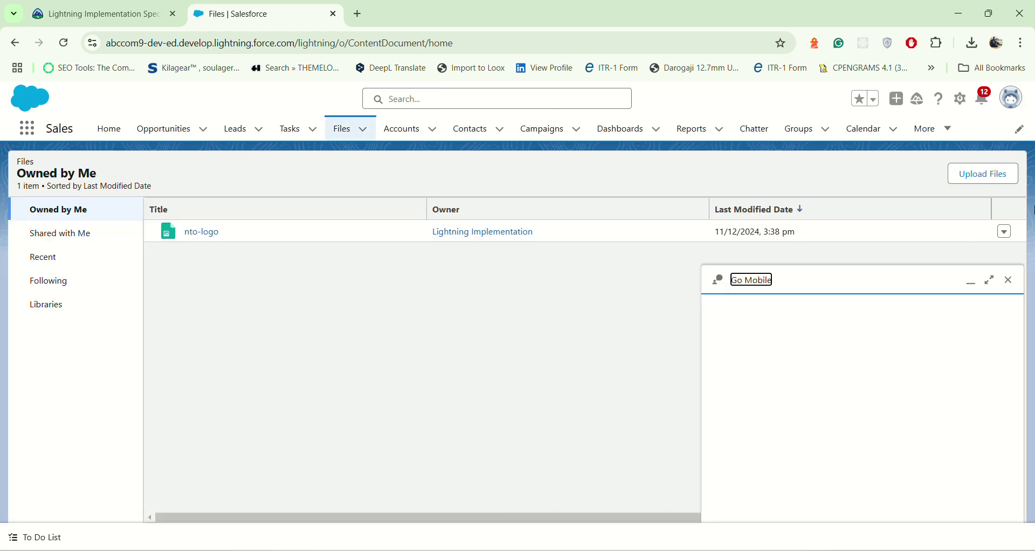
# Close the Go Mobile pop-up and download the nto-logo file from the files owned by me
pyautogui.click(1010, 214)
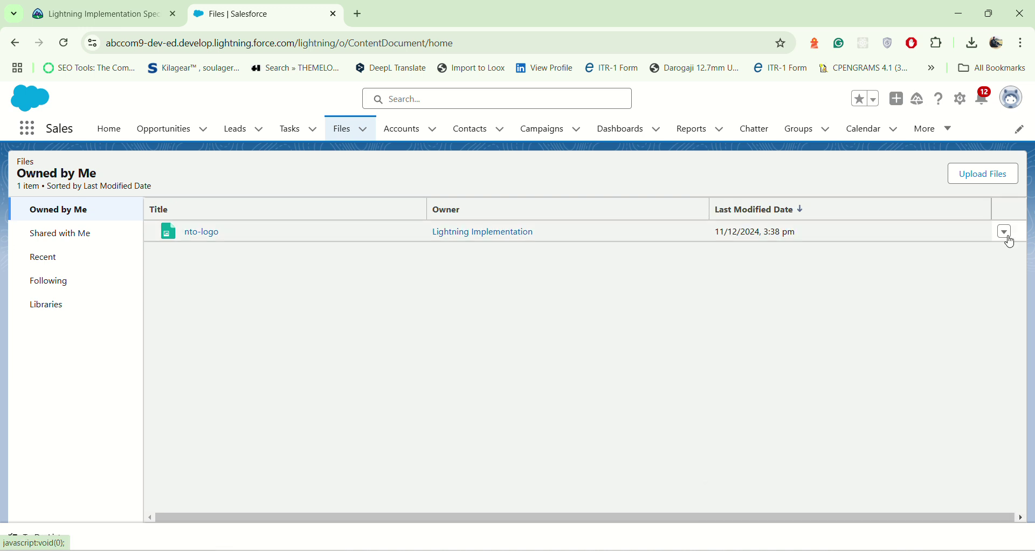
pyautogui.click(1006, 233)
pyautogui.click(965, 257)
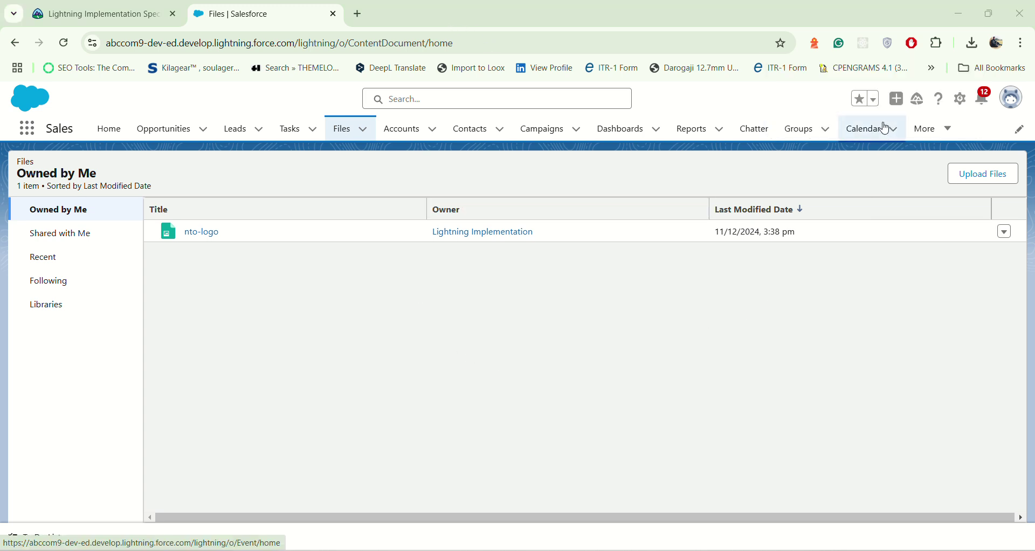
# Open Setup in a separate tab and close the Files tab
pyautogui.click(961, 98)
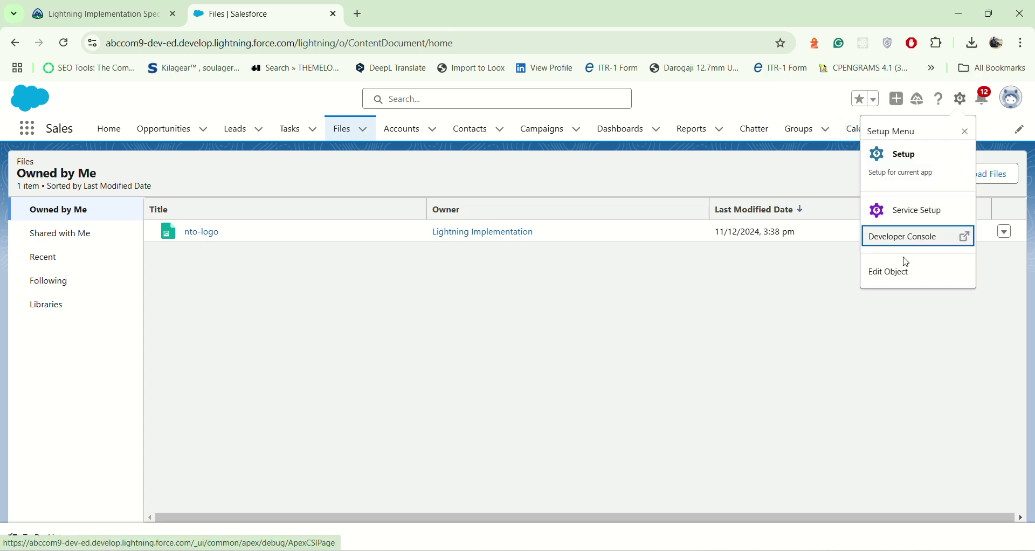
pyautogui.click(913, 167)
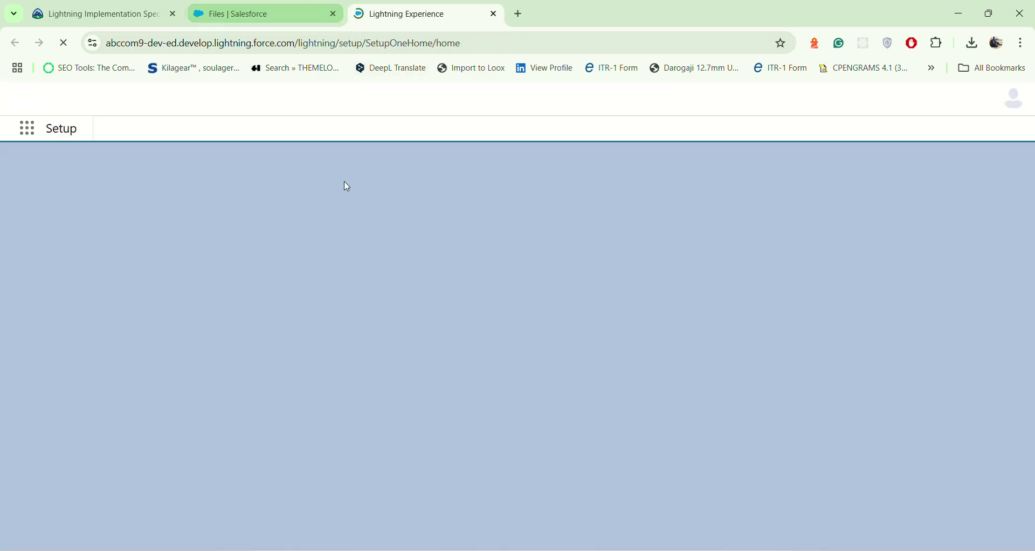
pyautogui.click(279, 13)
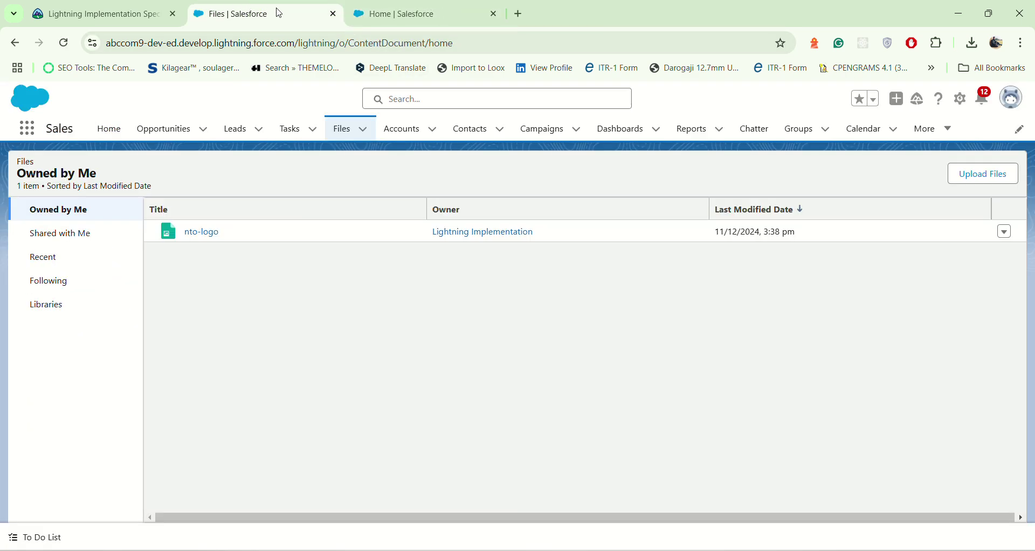
pyautogui.click(333, 14)
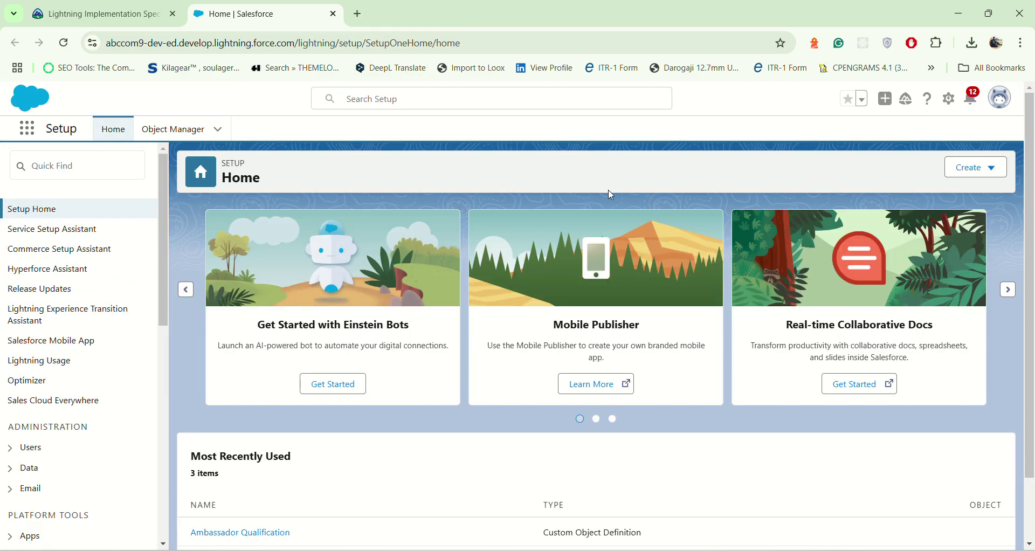
# In Object Manager, start creating a custom object from a spreadsheet and choose to log in with Salesforce
pyautogui.click(948, 99)
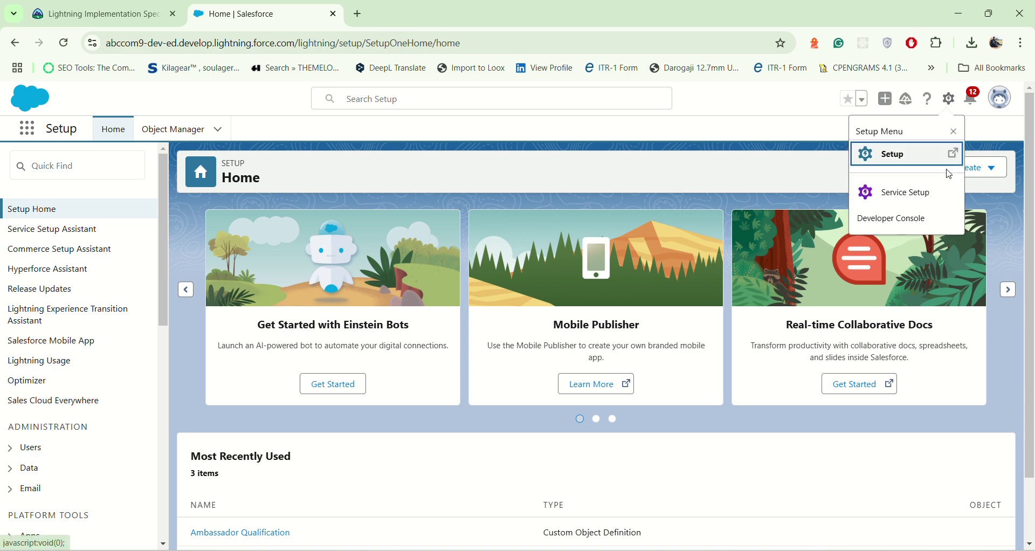
pyautogui.click(172, 131)
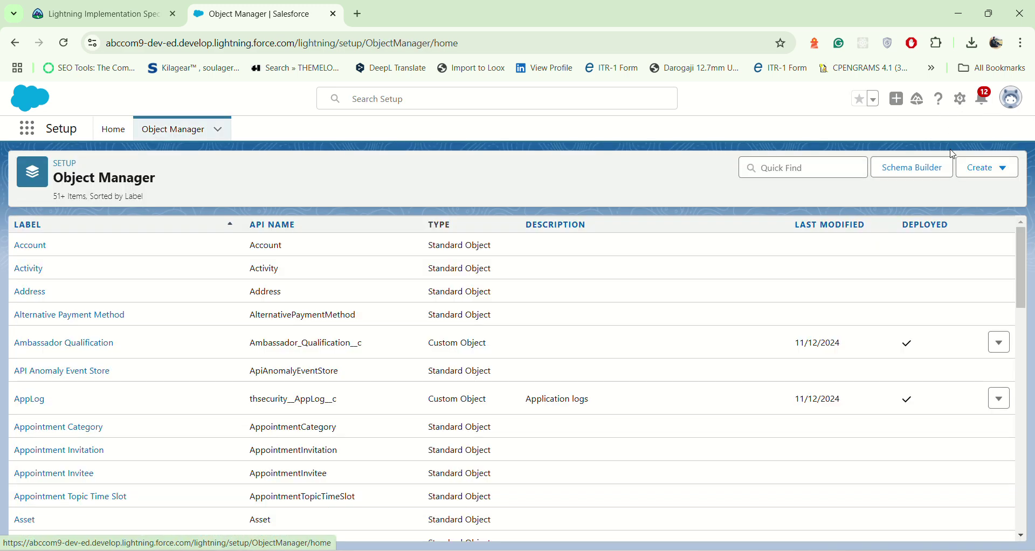
pyautogui.click(998, 169)
pyautogui.click(964, 236)
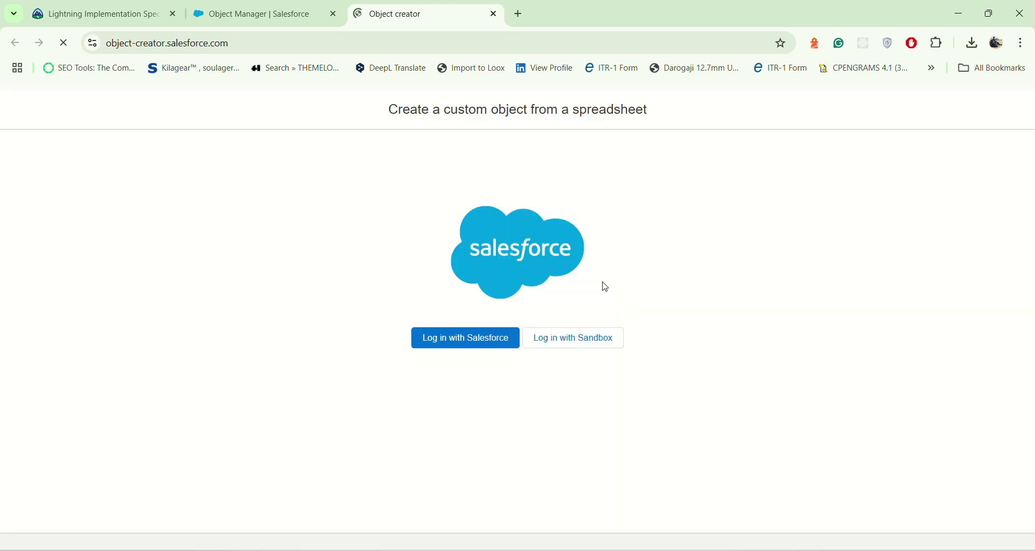
pyautogui.click(499, 347)
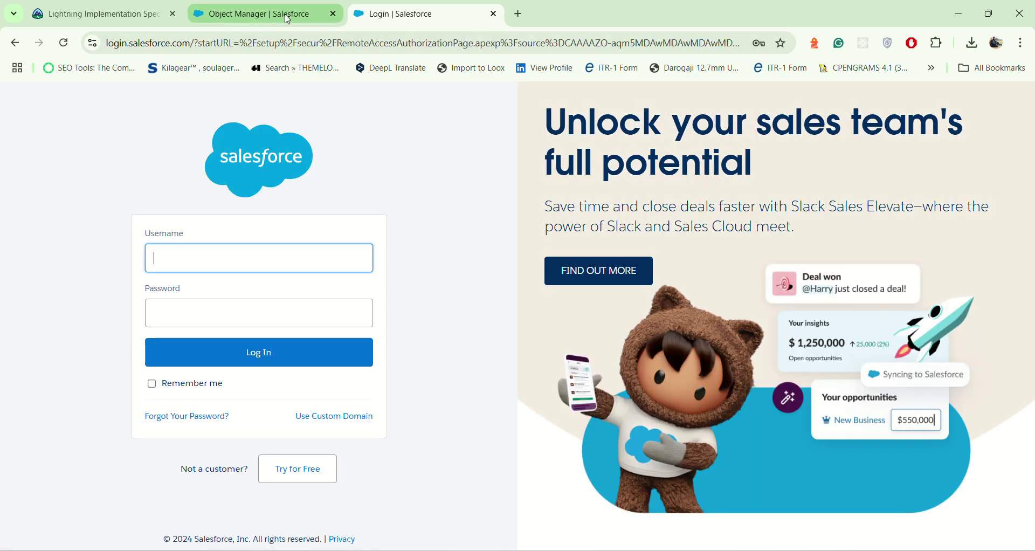
# Return to the Setup tab and copy the account's username from its Personal Information settings
pyautogui.click(279, 23)
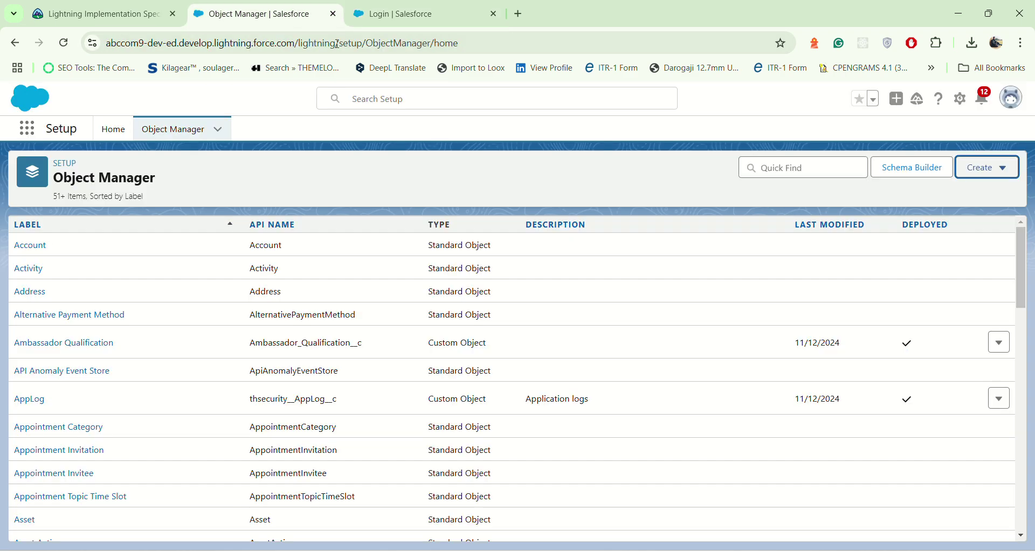
pyautogui.click(1014, 98)
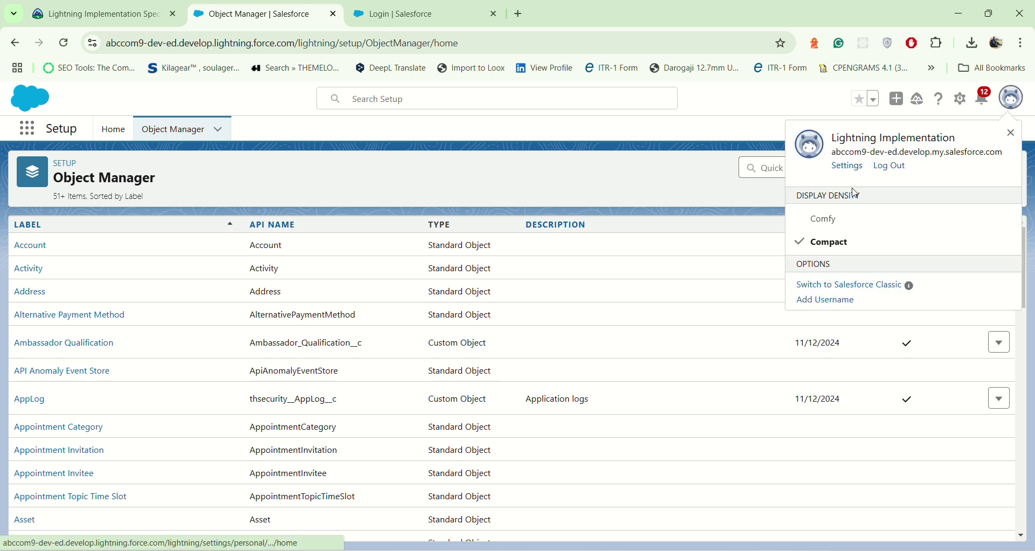
pyautogui.click(846, 167)
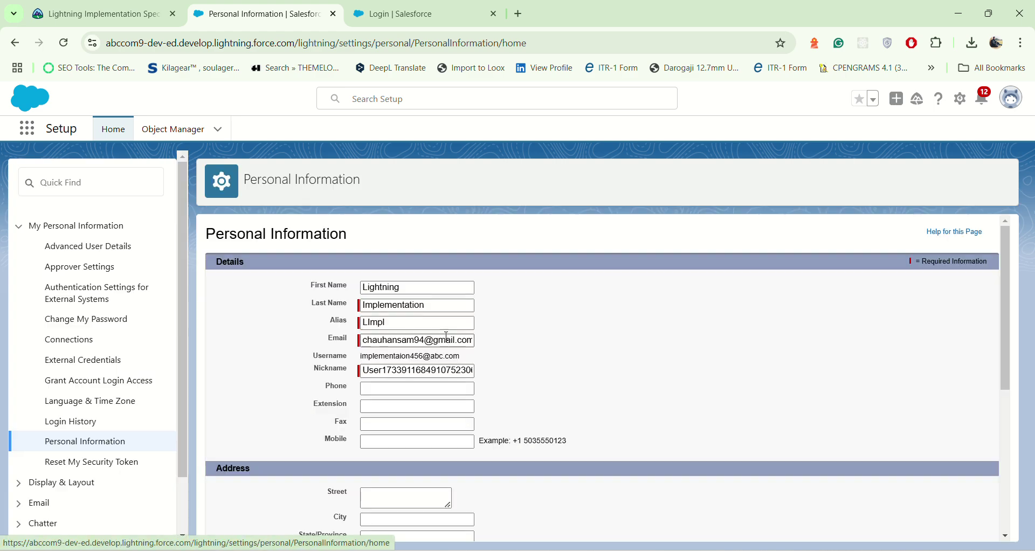
pyautogui.tripleClick(409, 357)
pyautogui.rightClick(409, 357)
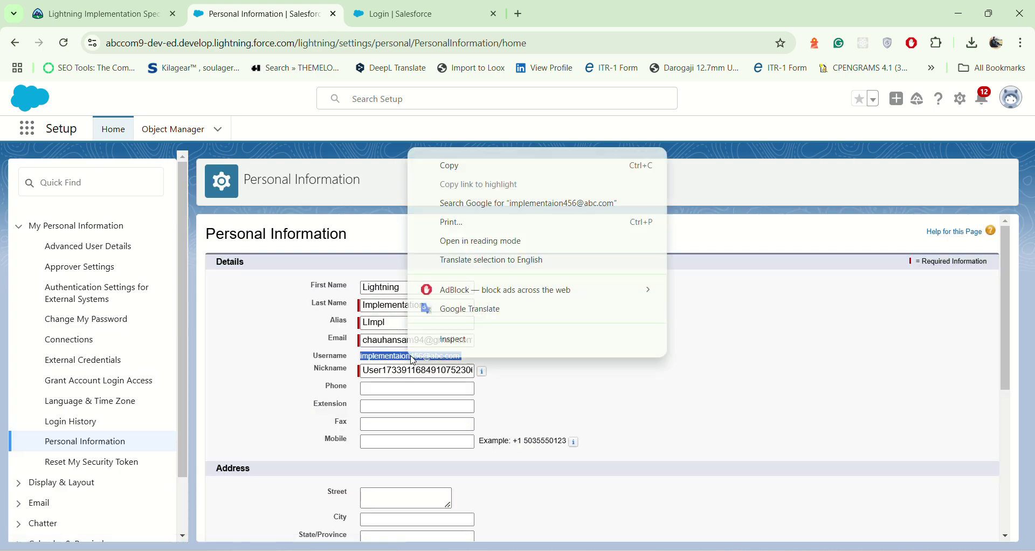
pyautogui.click(479, 162)
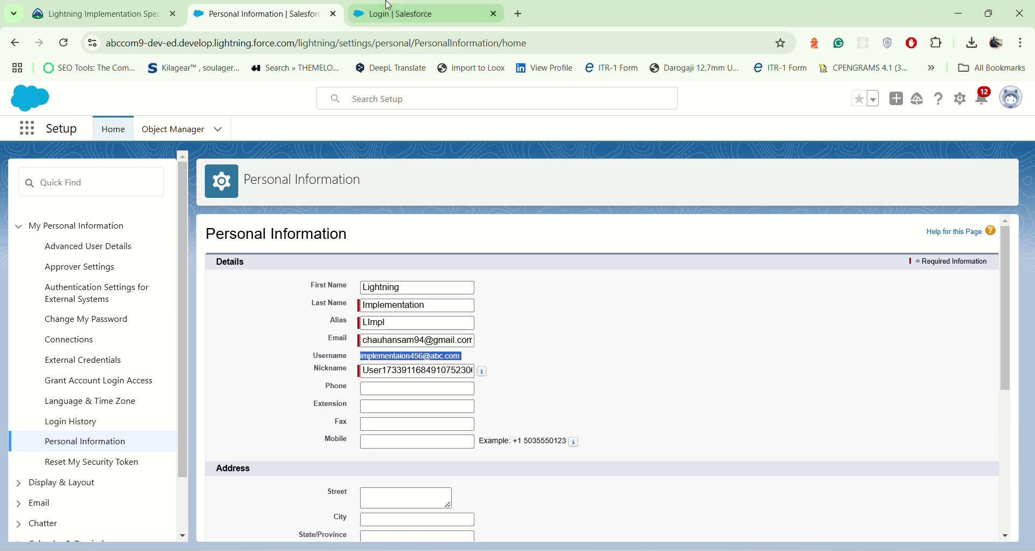
# Paste the copied username on the Salesforce login page, enter the account password and log in
pyautogui.click(410, 13)
pyautogui.click(258, 252)
pyautogui.rightClick(234, 269)
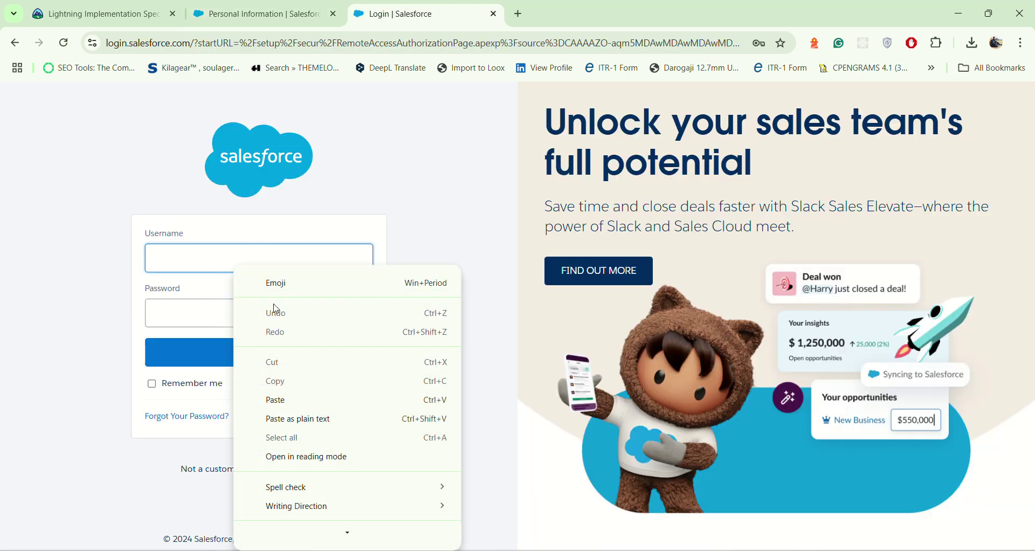
pyautogui.click(279, 399)
pyautogui.click(219, 310)
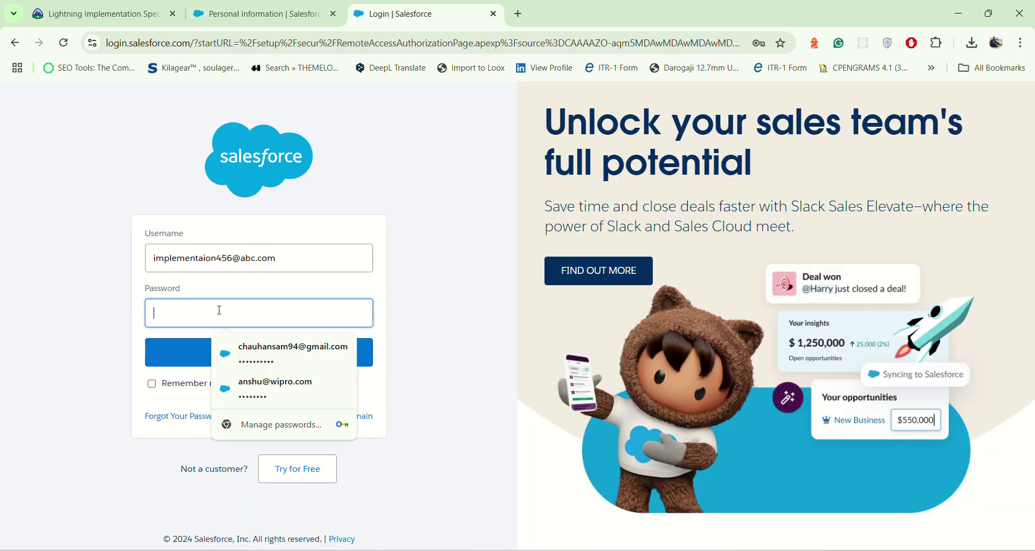
pyautogui.write('•••')
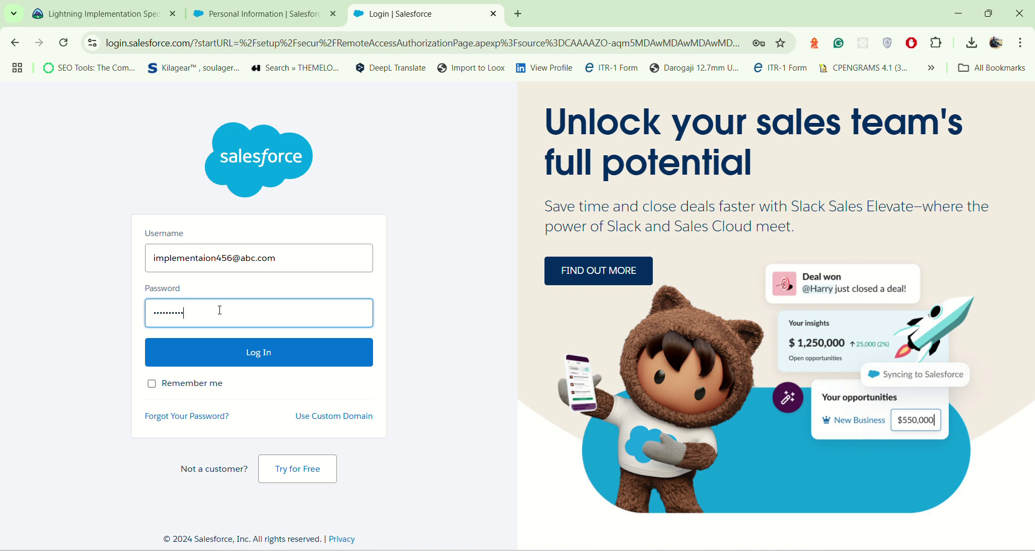
pyautogui.click(259, 352)
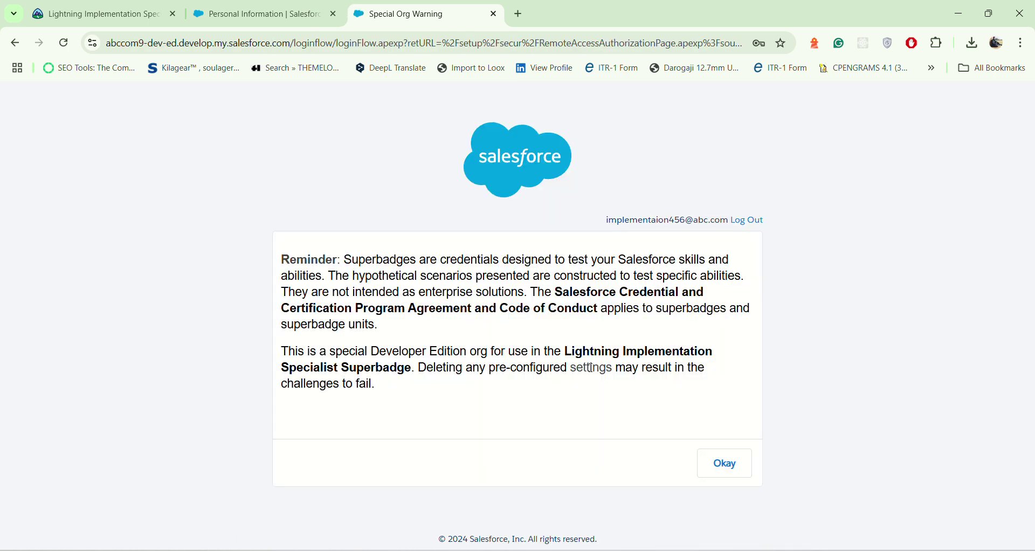
# Acknowledge the superbadge reminder and allow Lightning Object Creator access to the org
pyautogui.click(724, 463)
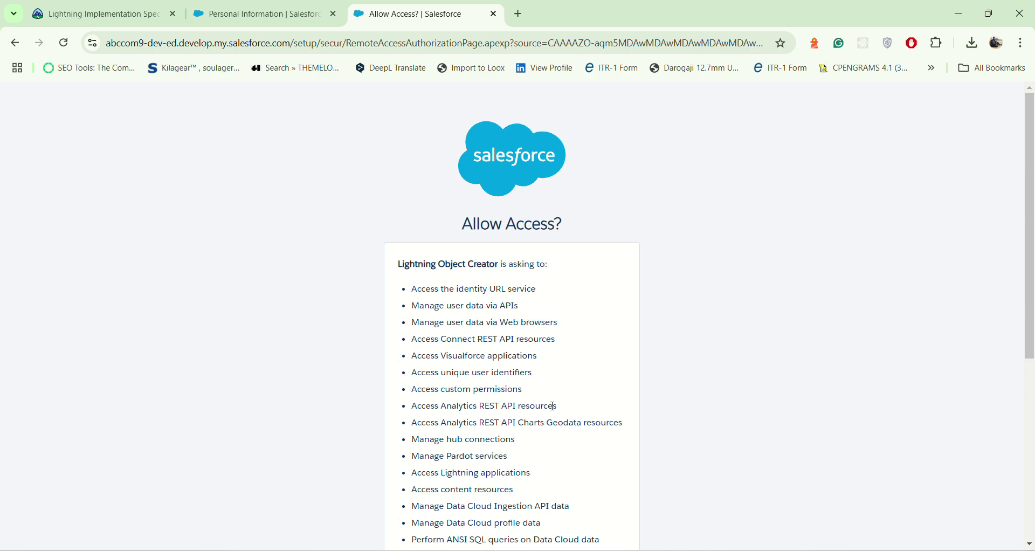
pyautogui.scroll(-6, 554, 402)
pyautogui.click(582, 467)
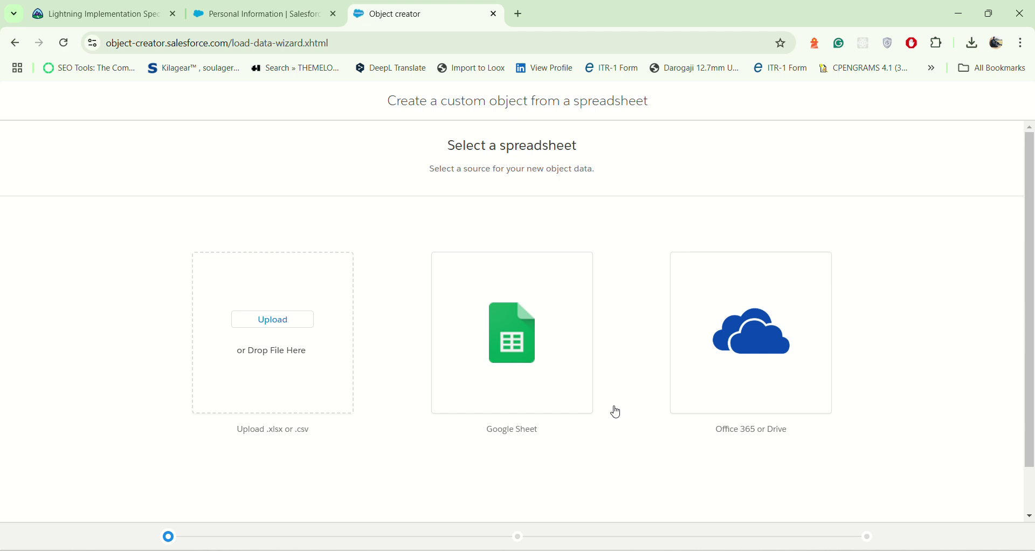
# Try to choose Google Sheet and a file upload as the spreadsheet source, retrying after each attempt
pyautogui.click(582, 363)
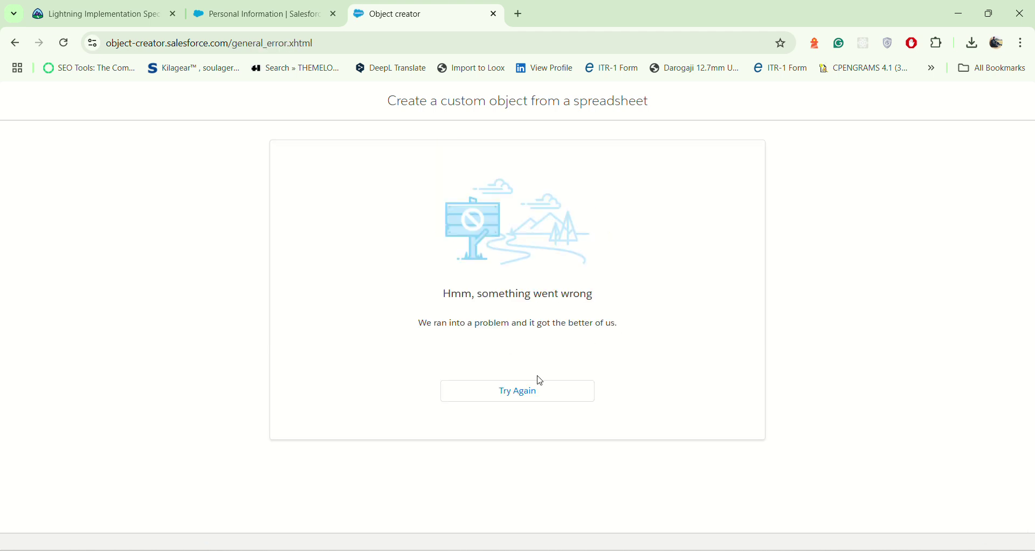
pyautogui.click(519, 398)
pyautogui.click(519, 395)
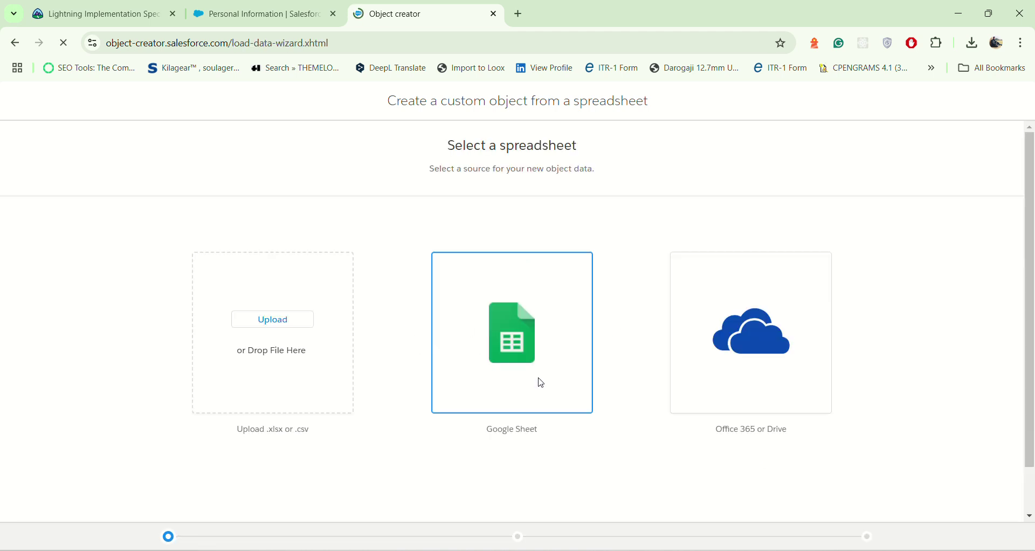
pyautogui.click(268, 328)
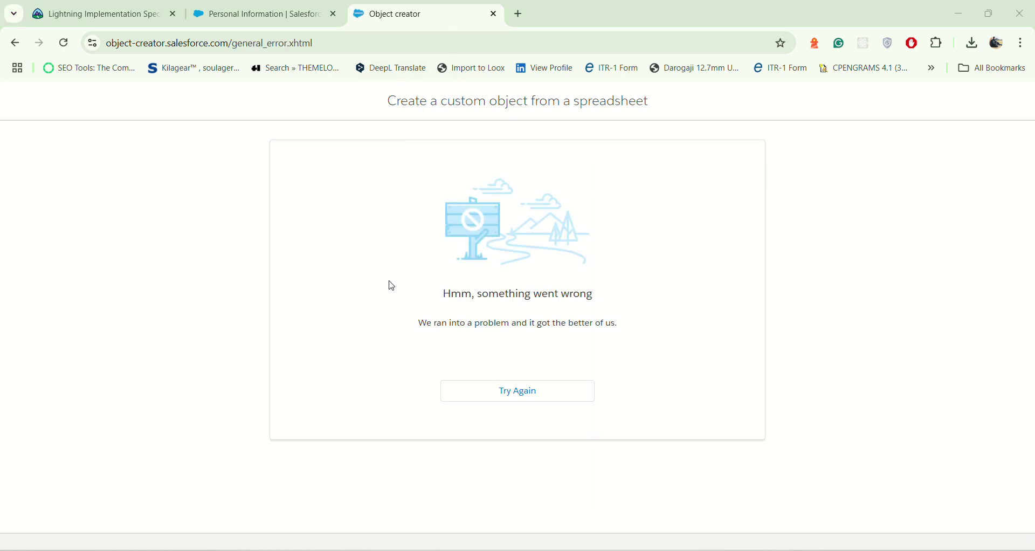
pyautogui.click(531, 400)
# Open a new incognito window and return to the Object Creator page in the original window
pyautogui.click(1023, 43)
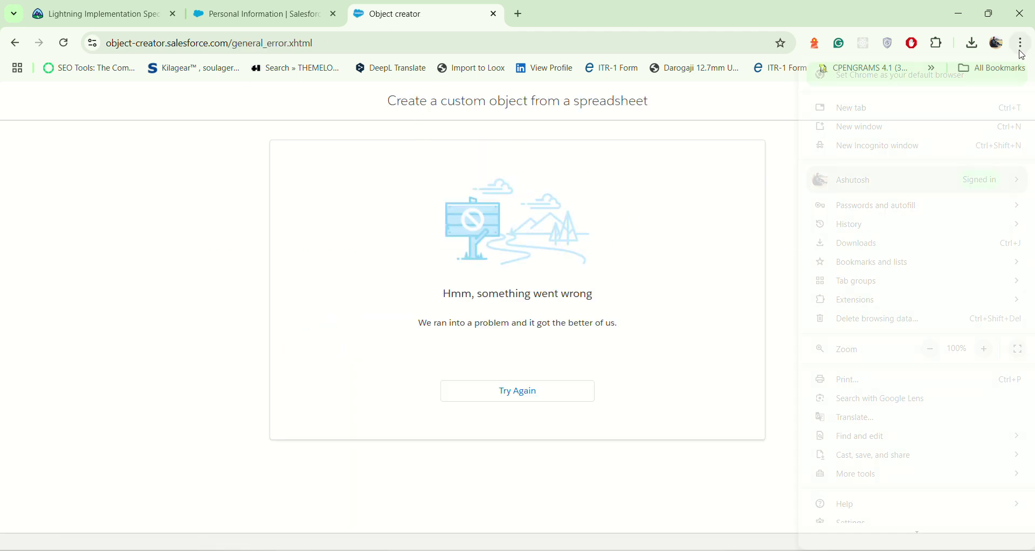
pyautogui.click(904, 147)
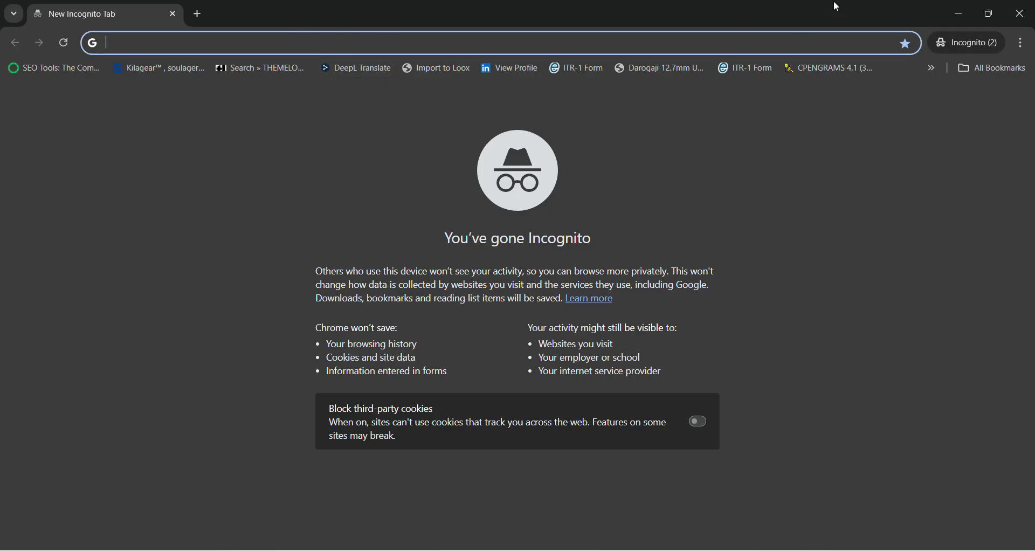
pyautogui.click(959, 13)
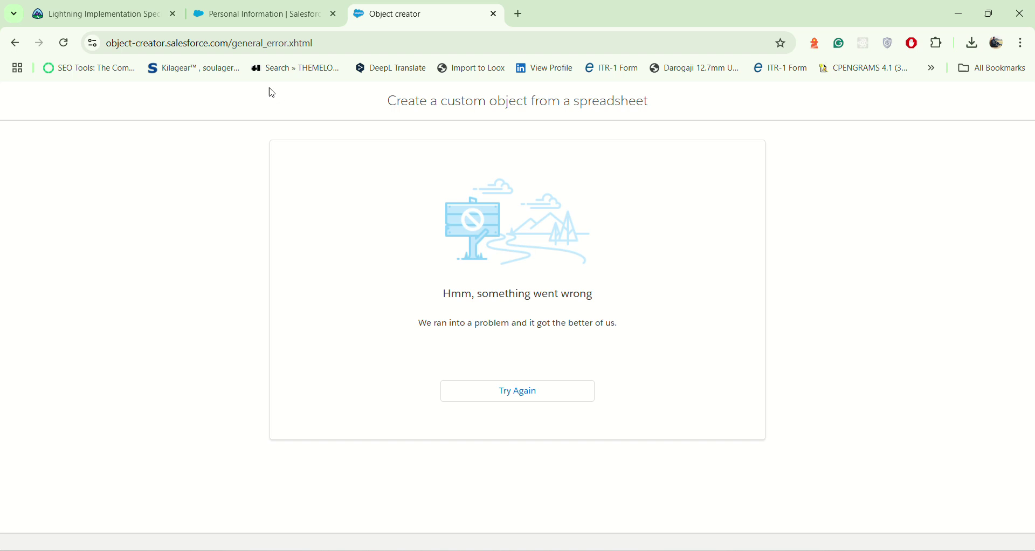
# Copy the Object Creator page's address and switch to the incognito window with the spreadsheet source selection
pyautogui.click(236, 43)
pyautogui.rightClick(236, 43)
pyautogui.click(284, 169)
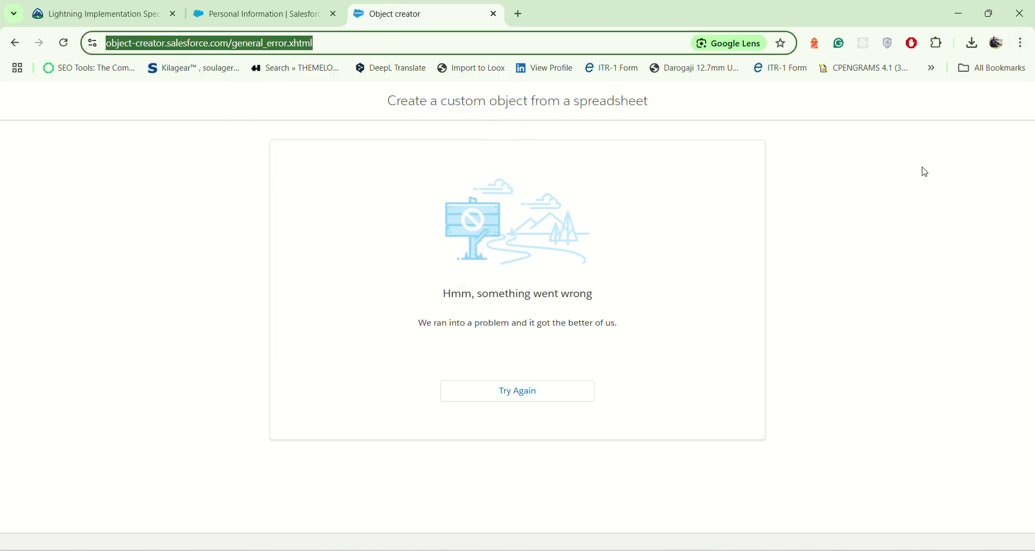
pyautogui.moveTo(716, 539)
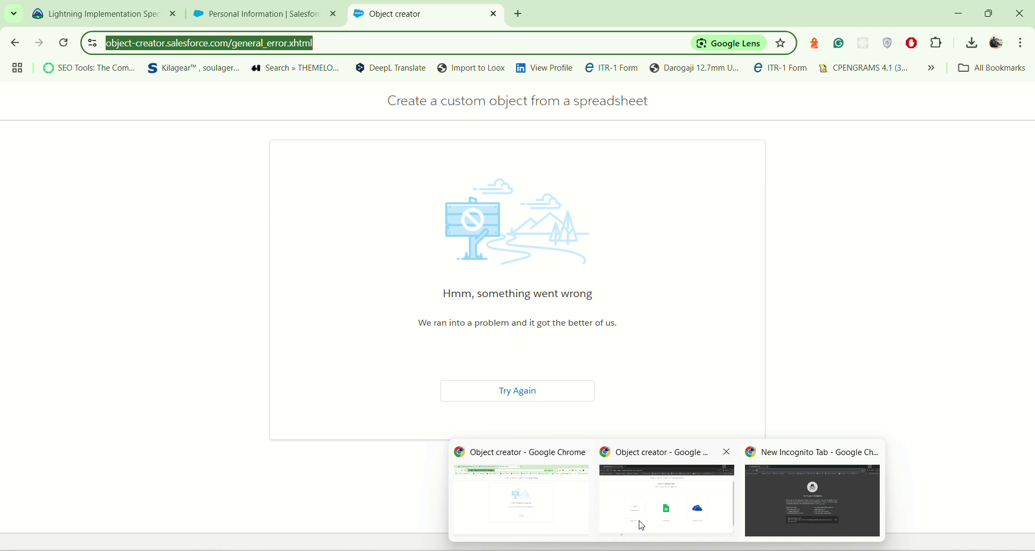
pyautogui.click(694, 516)
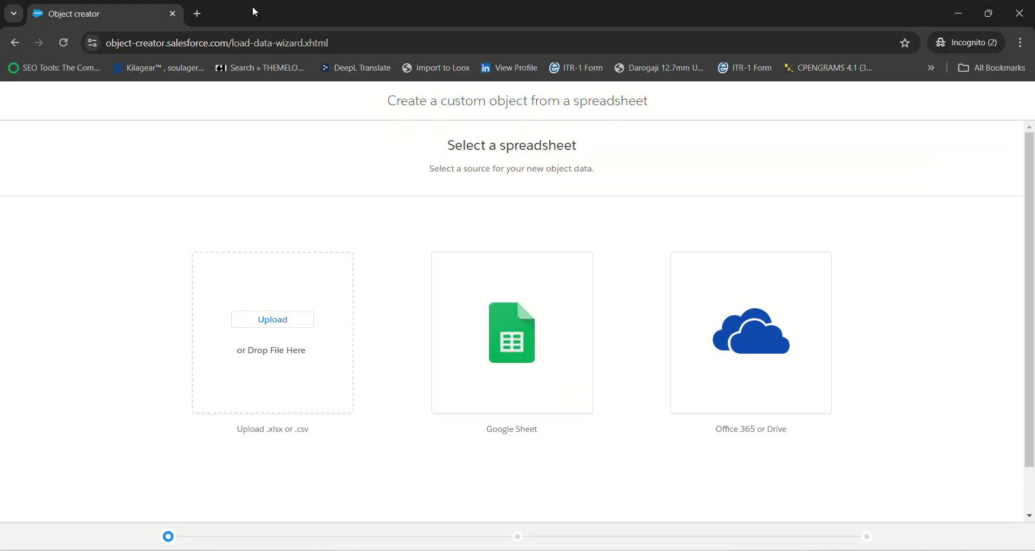
# Upload the Ambassador_Event CSV file from the Downloads folder as the data source for the new object
pyautogui.moveTo(110, 42); pyautogui.dragTo(343, 26)
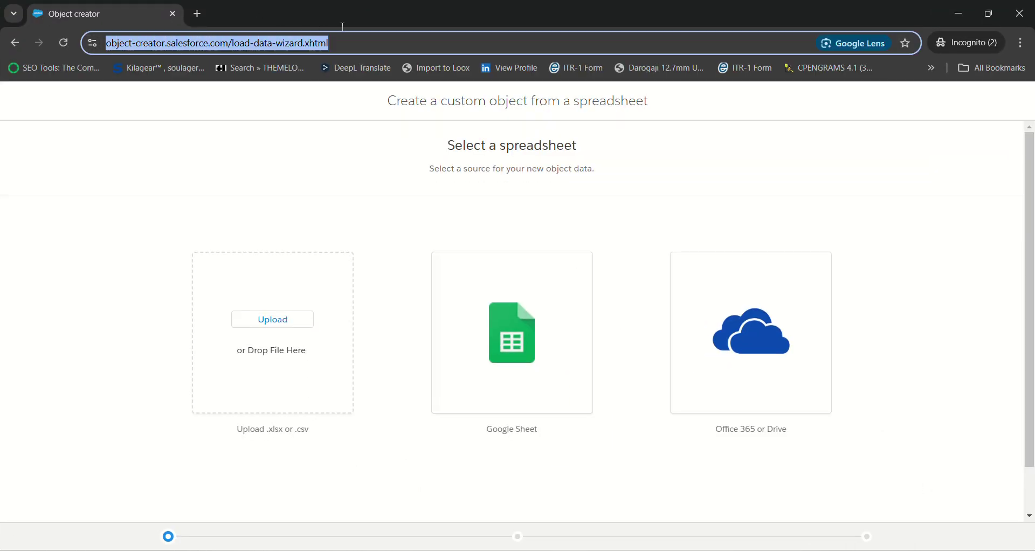
pyautogui.click(279, 322)
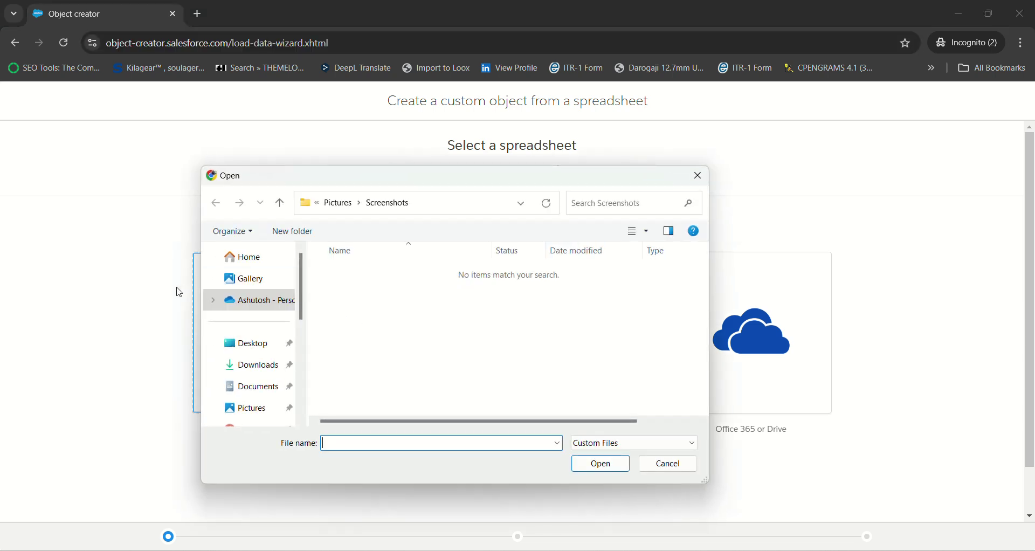
pyautogui.click(269, 366)
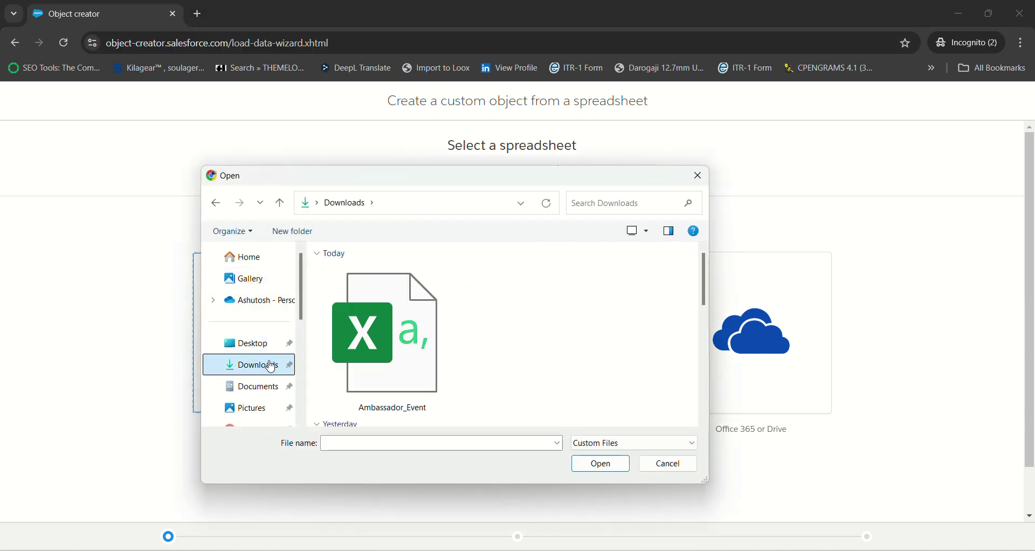
pyautogui.click(395, 332)
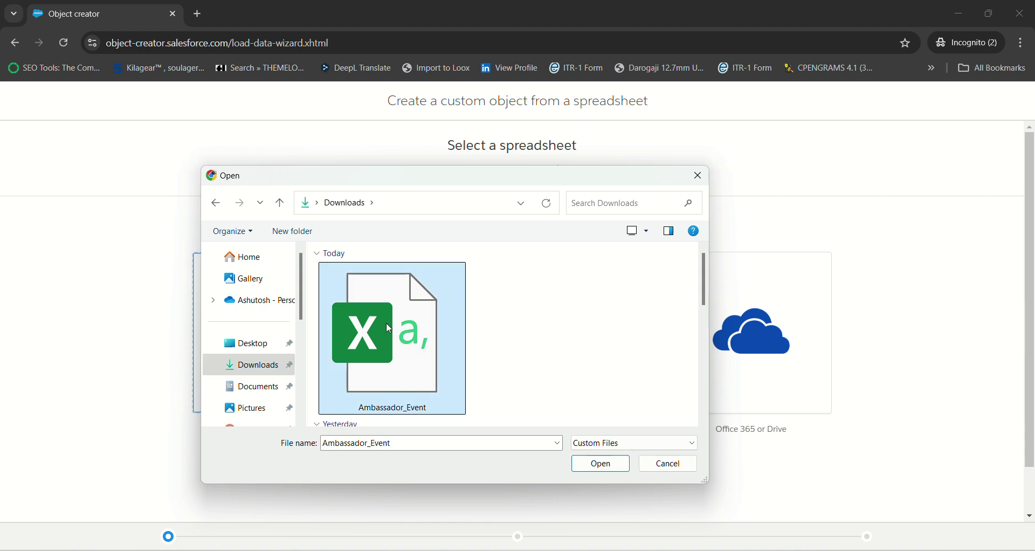
pyautogui.click(600, 465)
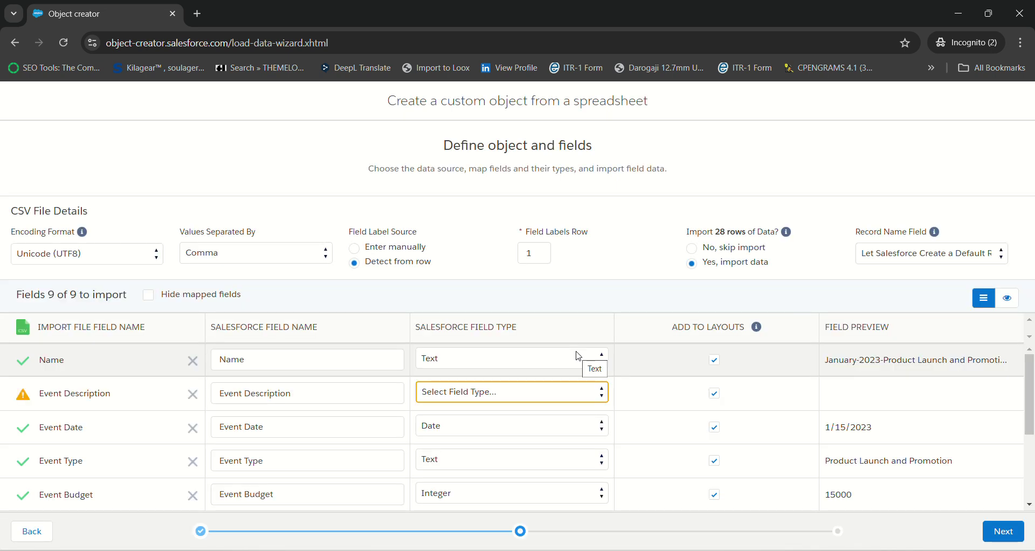
# Set the Record Name Field to Name and the Event Description field type to Text
pyautogui.click(931, 254)
pyautogui.click(877, 292)
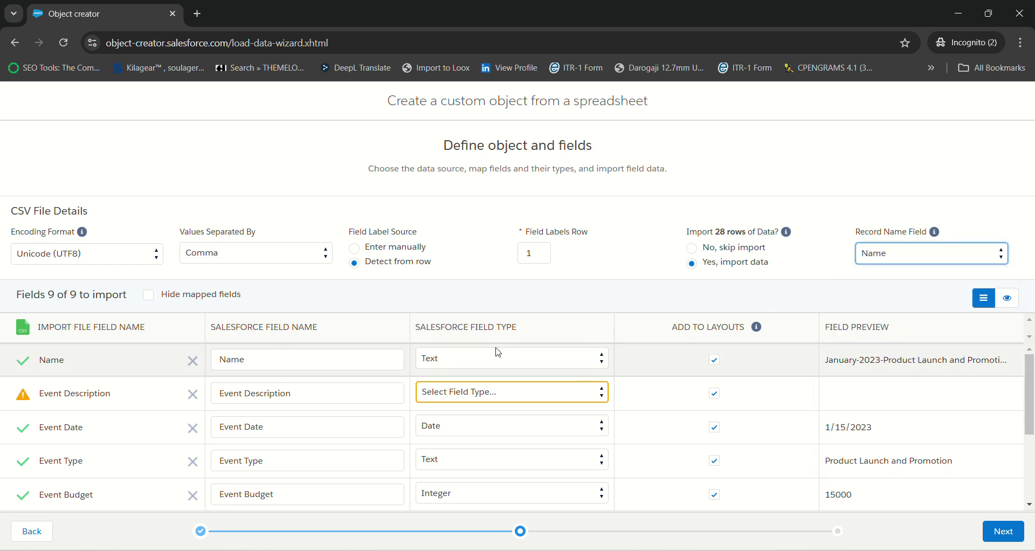
pyautogui.click(484, 397)
pyautogui.click(466, 121)
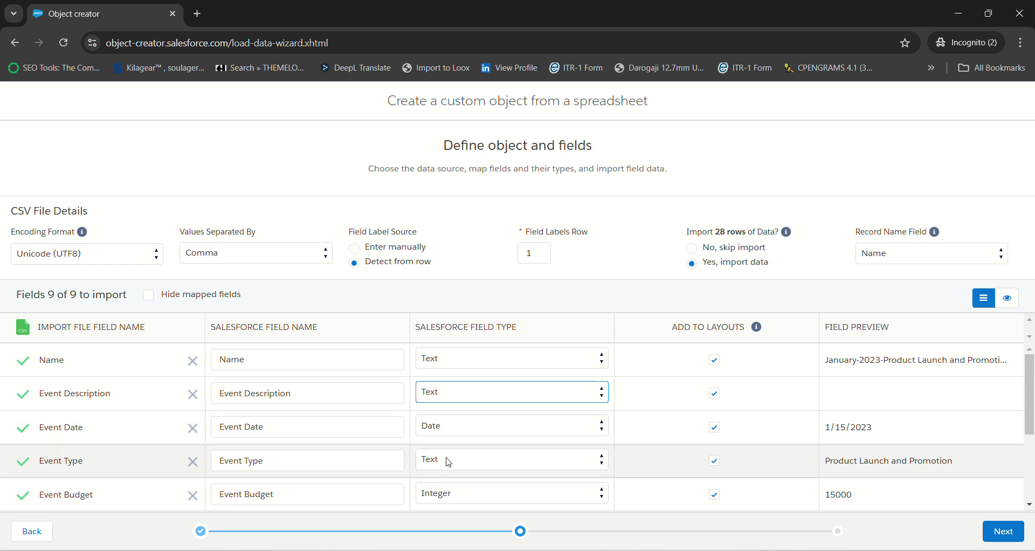
# Set the Event Type field type to Picklist and the Event Budget field type to Currency
pyautogui.click(449, 462)
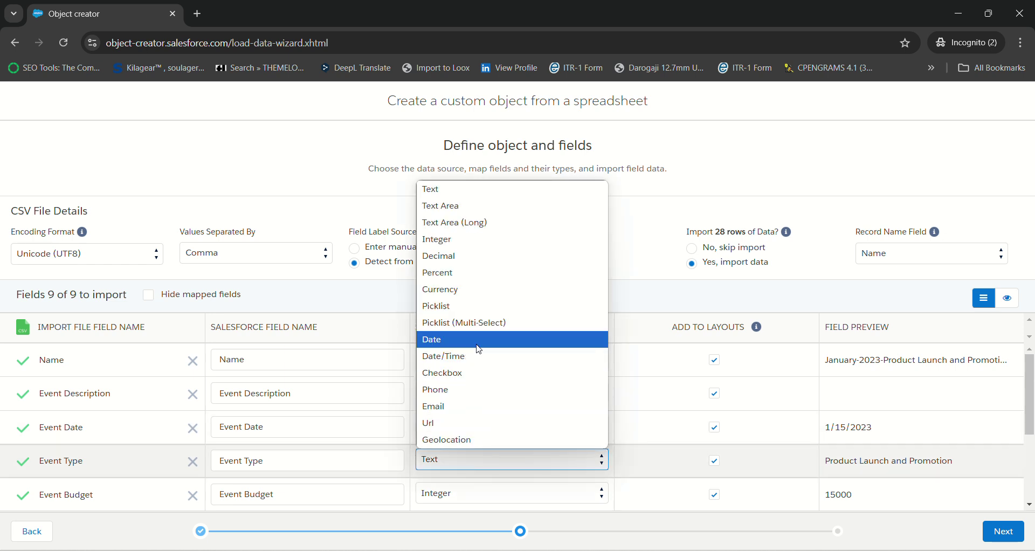
pyautogui.click(478, 305)
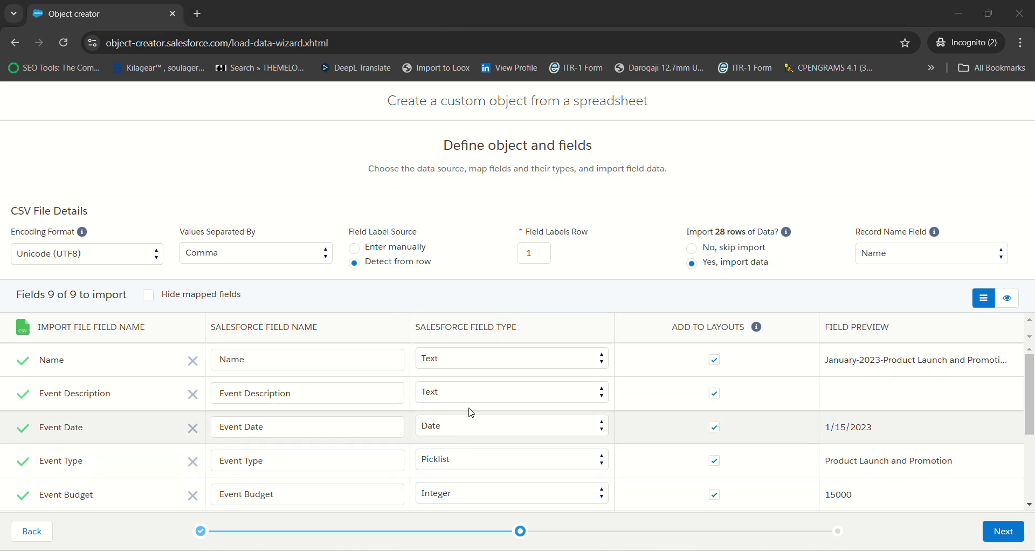
pyautogui.scroll(-3, 469, 412)
pyautogui.scroll(5, 474, 381)
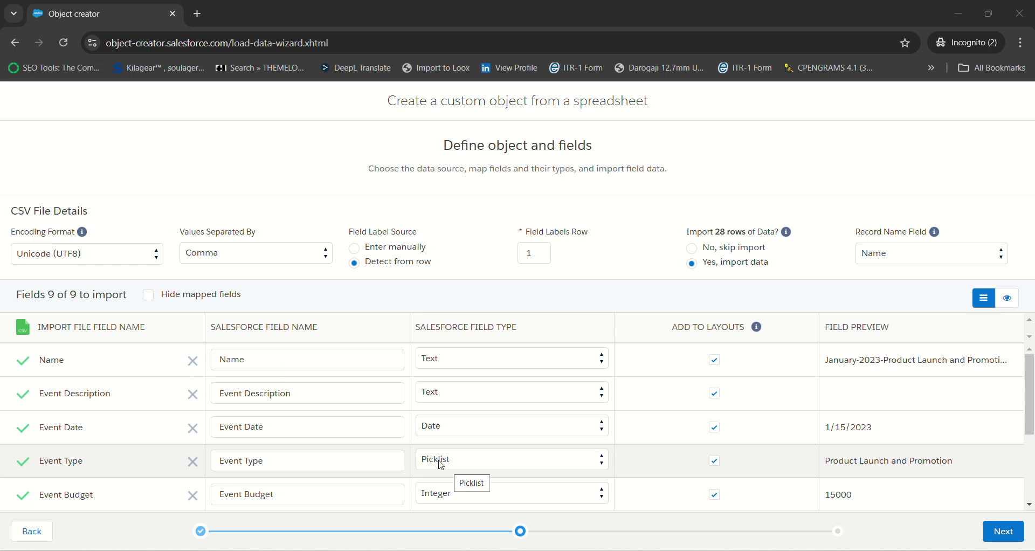
pyautogui.click(471, 495)
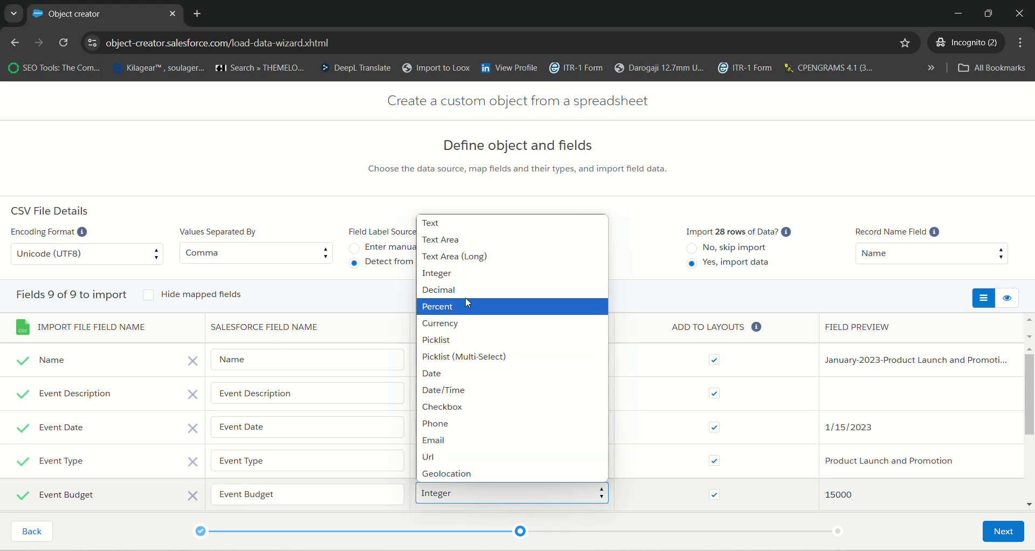
pyautogui.click(468, 323)
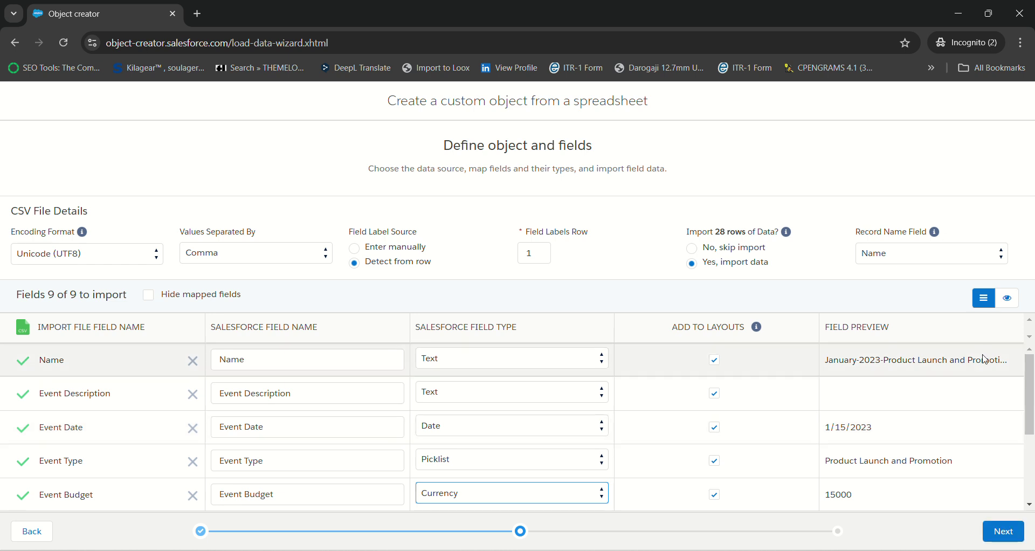
# Set the Reach - Actual Estimated field type to Integer, and both Notes and Outcomes to Text Area (Long)
pyautogui.moveTo(1031, 400); pyautogui.dragTo(1032, 465)
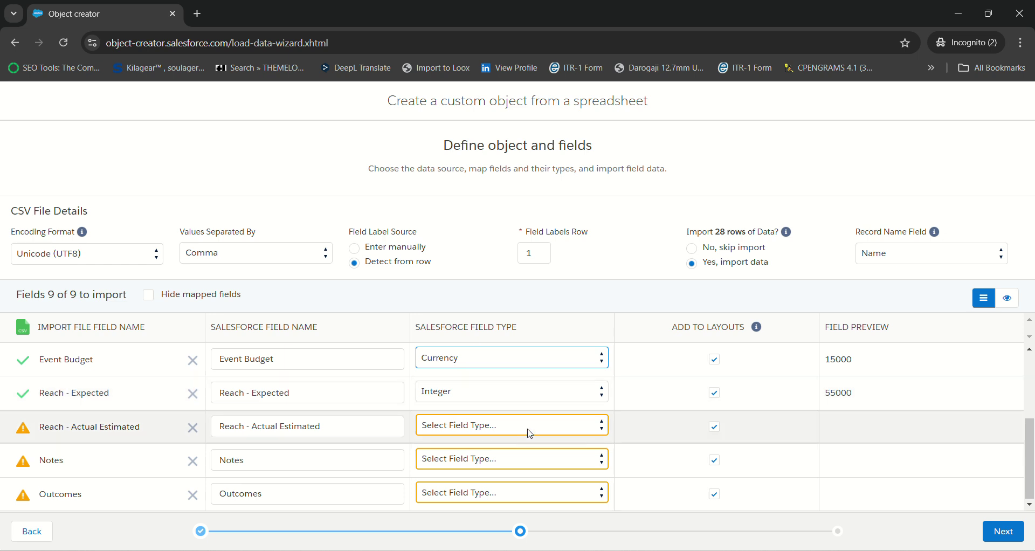
pyautogui.click(458, 426)
pyautogui.click(467, 199)
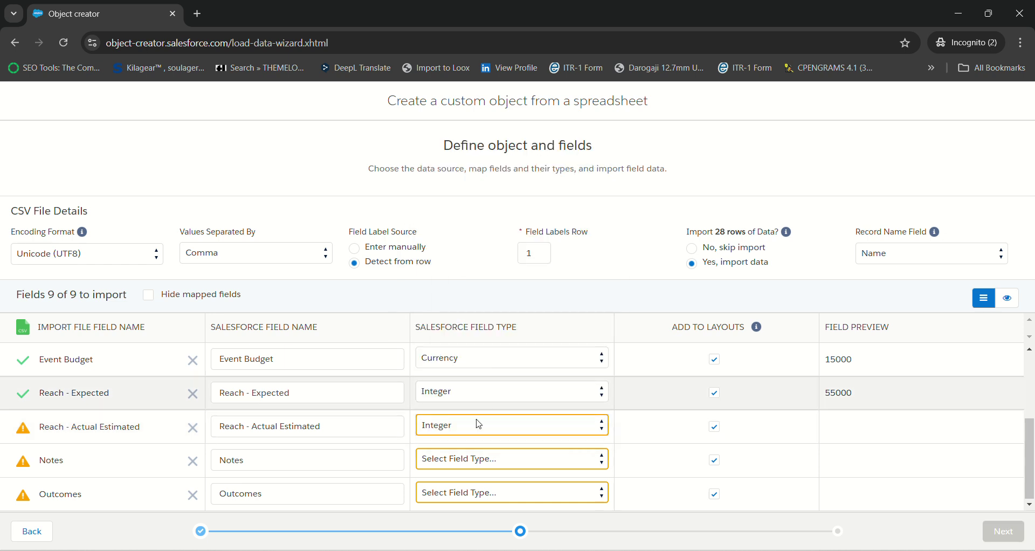
pyautogui.click(477, 460)
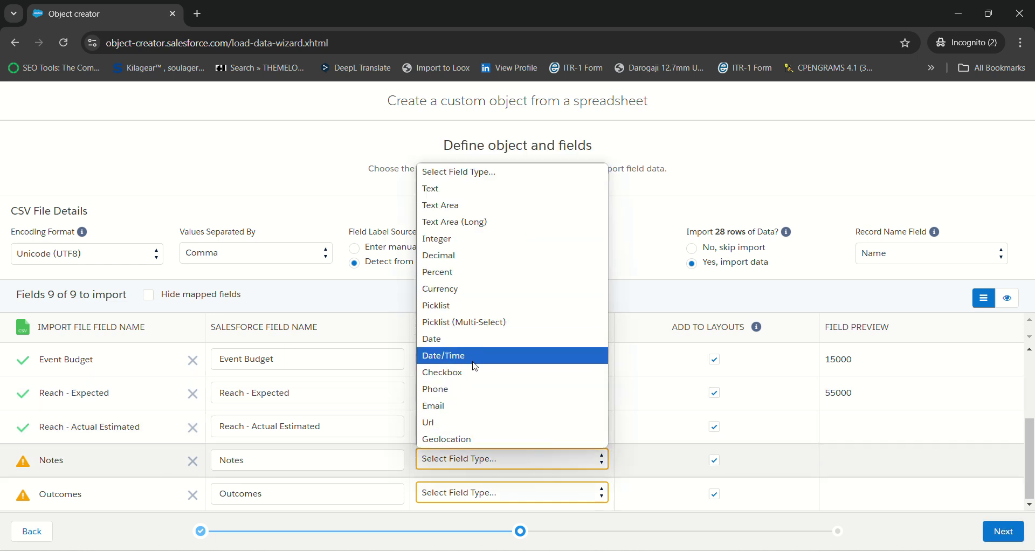
pyautogui.click(484, 223)
pyautogui.click(490, 493)
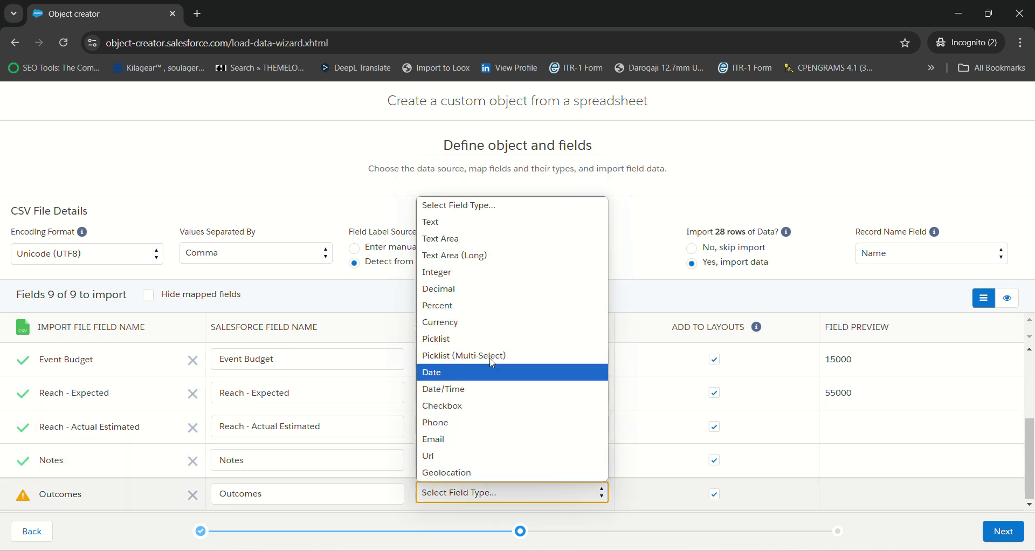
pyautogui.click(501, 257)
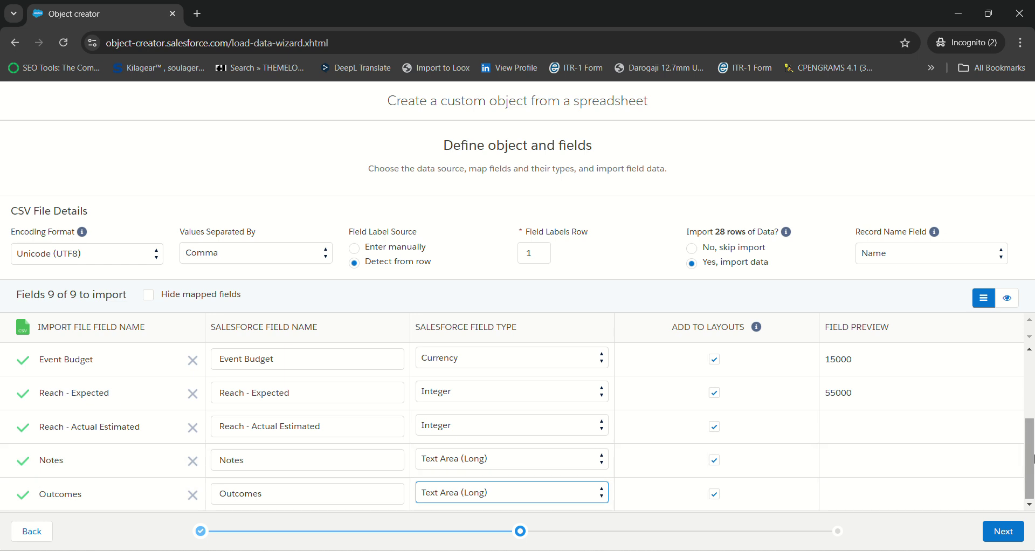
# Review all mapped field types and compare them with the field table in the Trailhead superbadge instructions
pyautogui.scroll(4, 1032, 460)
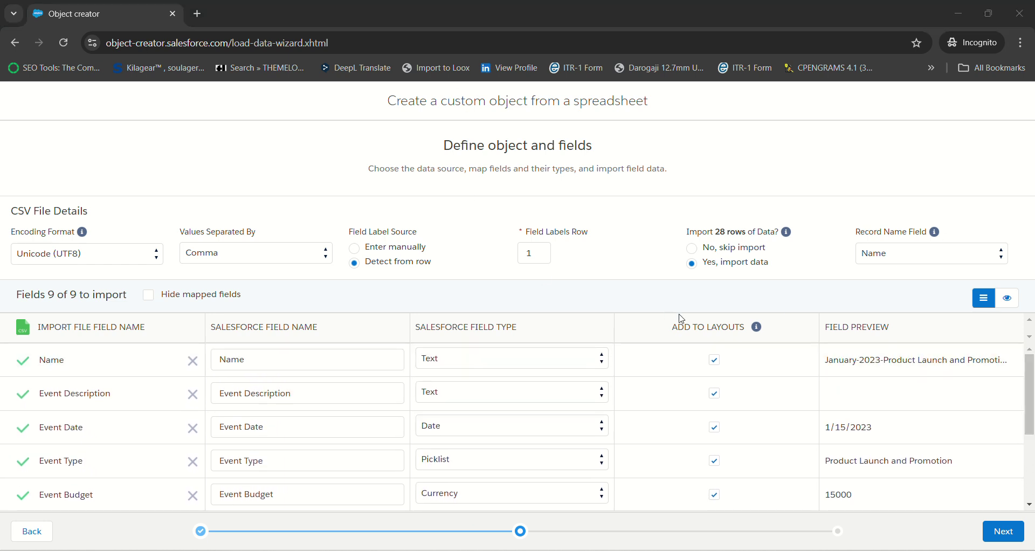
pyautogui.scroll(-4, 868, 430)
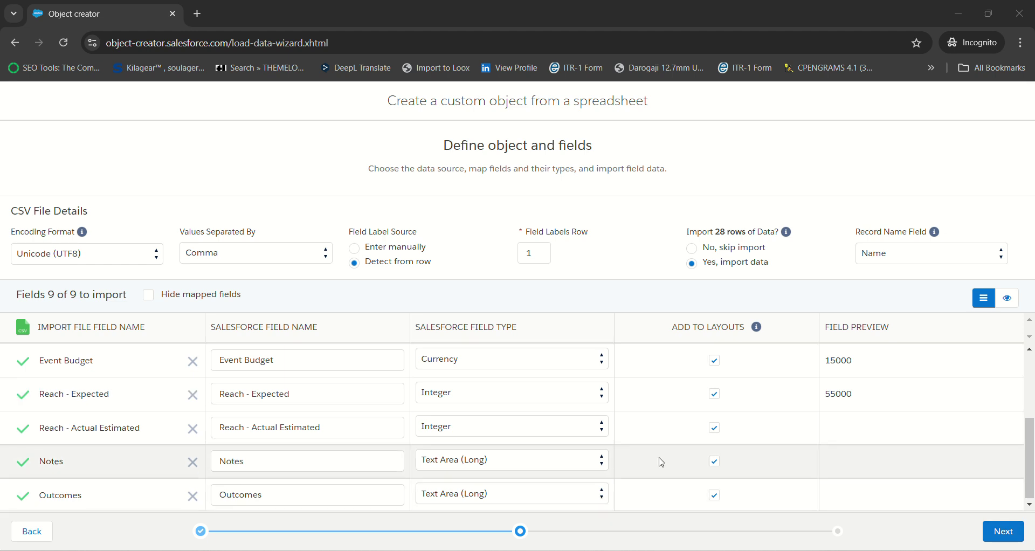
pyautogui.scroll(4, 656, 455)
pyautogui.scroll(-4, 656, 456)
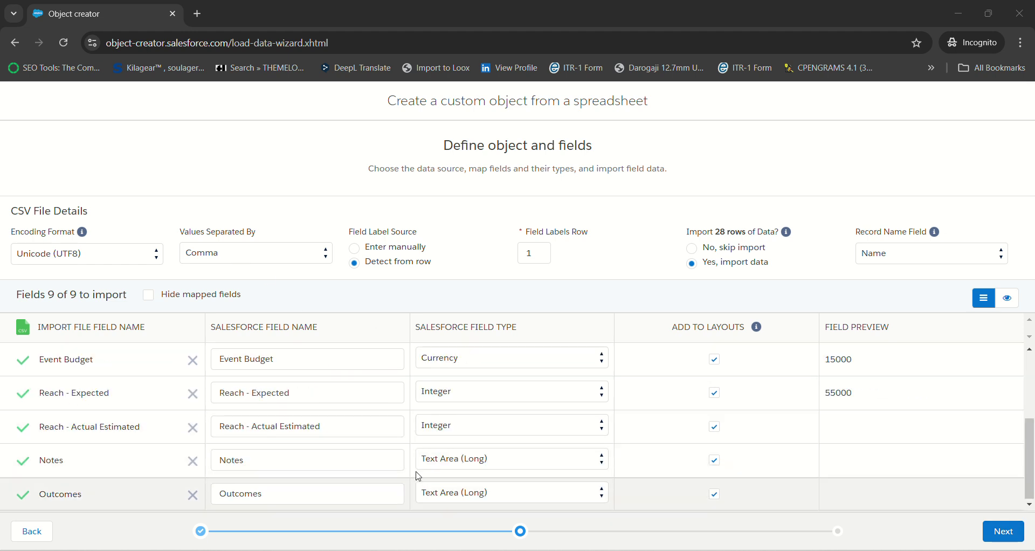
pyautogui.moveTo(672, 544)
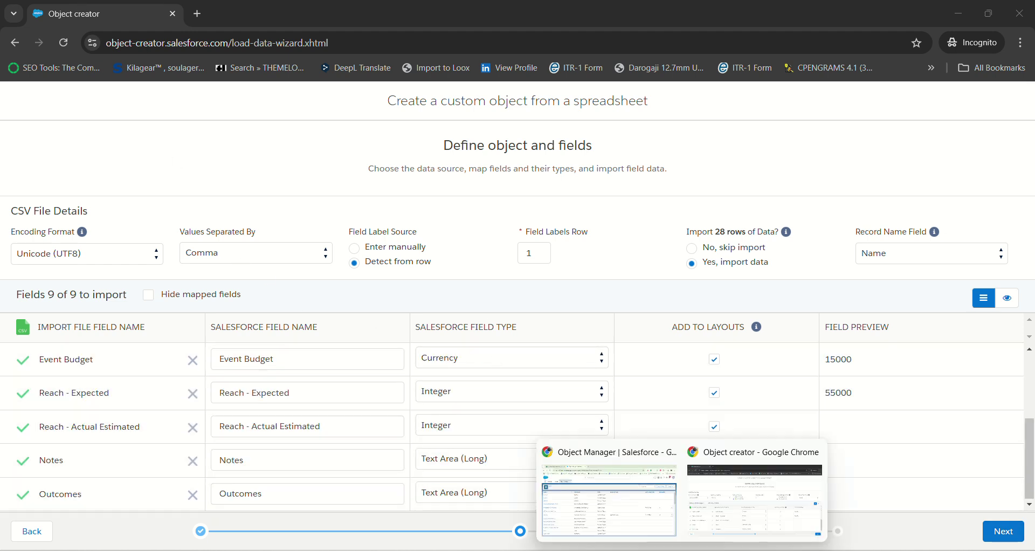
pyautogui.click(596, 501)
pyautogui.click(114, 18)
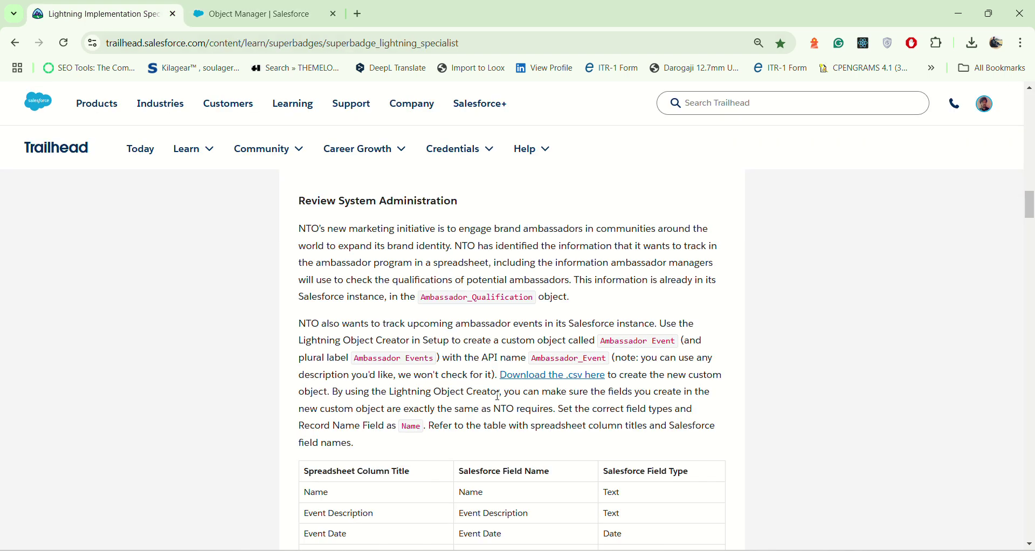
pyautogui.scroll(-5, 364, 300)
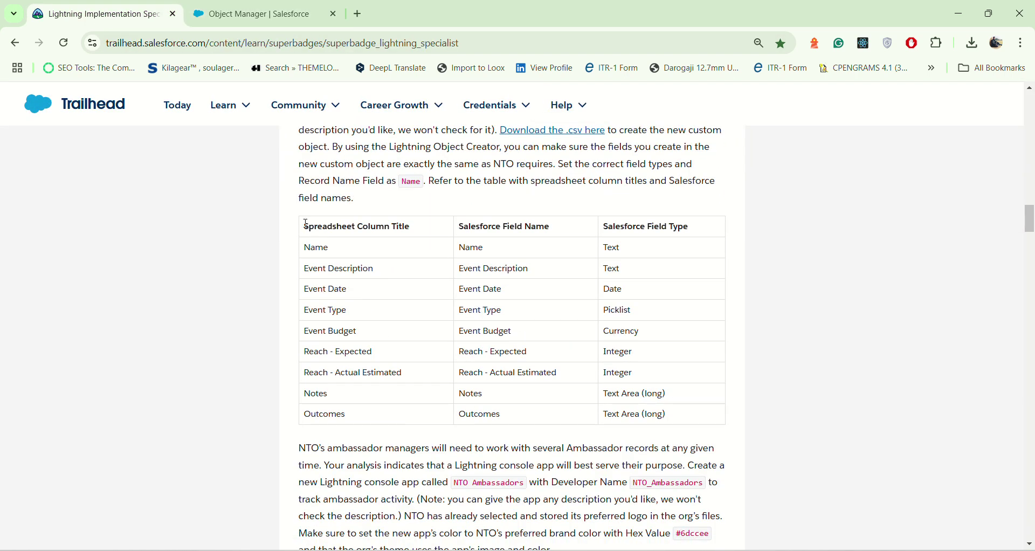
pyautogui.moveTo(306, 223); pyautogui.dragTo(675, 431)
pyautogui.click(721, 434)
pyautogui.click(237, 14)
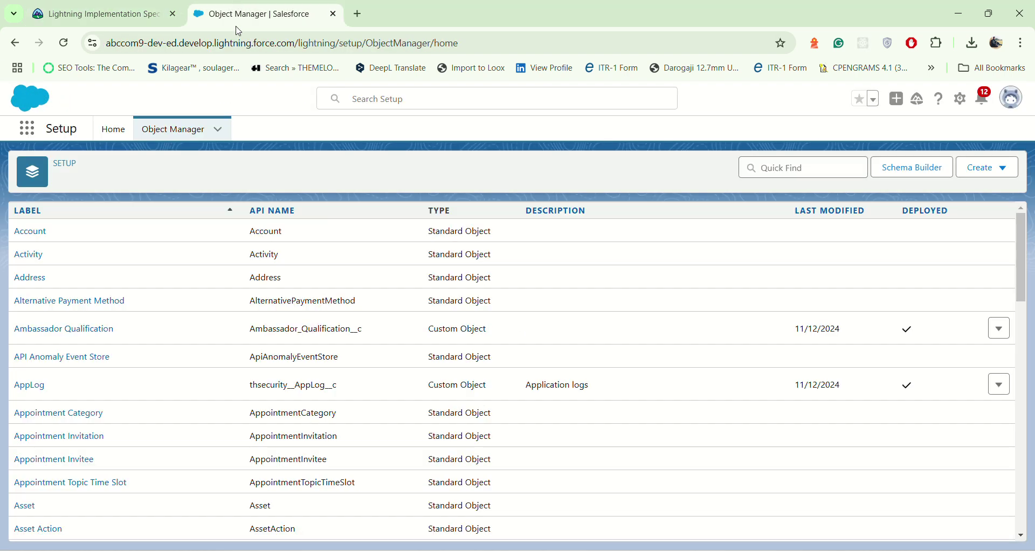
pyautogui.click(121, 4)
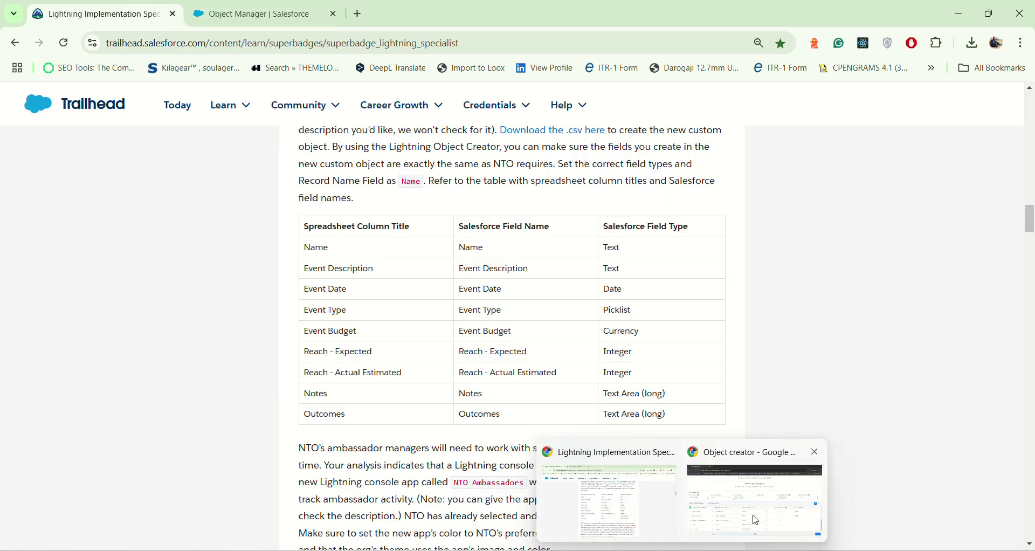
# Proceed to the object properties in Object Creator and copy the object name Ambassador Event from the Trailhead instructions
pyautogui.click(756, 521)
pyautogui.click(1005, 532)
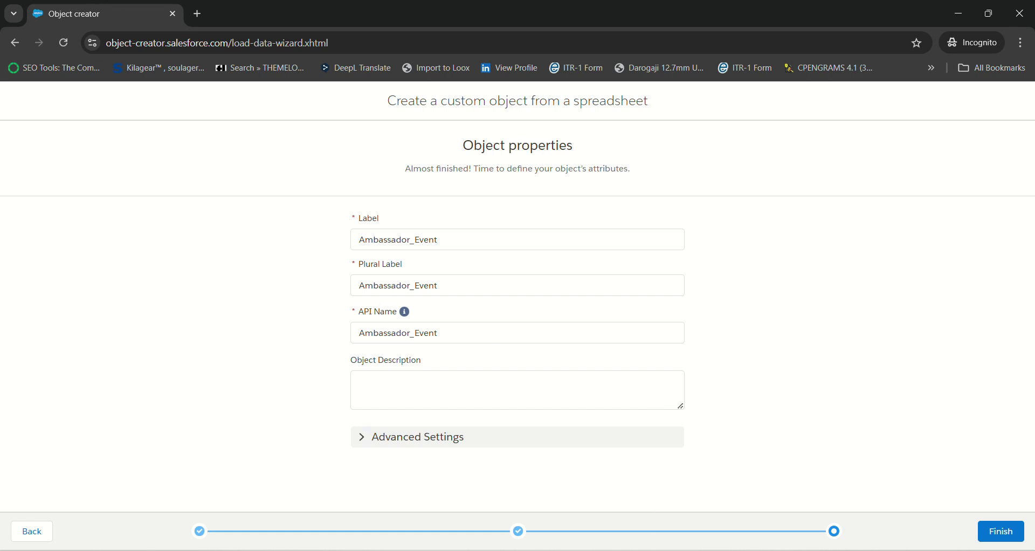
pyautogui.moveTo(681, 550)
pyautogui.click(603, 505)
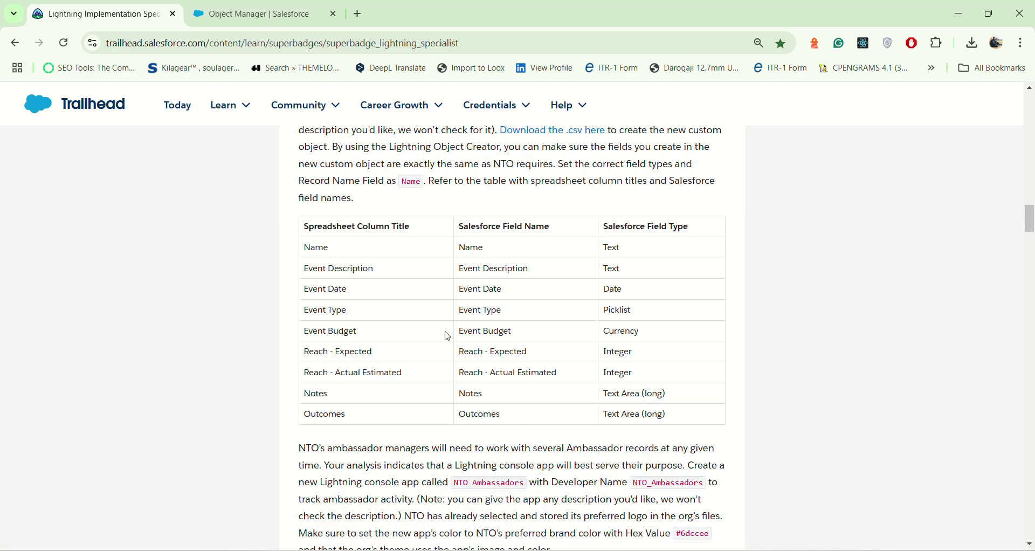
pyautogui.scroll(5, 448, 337)
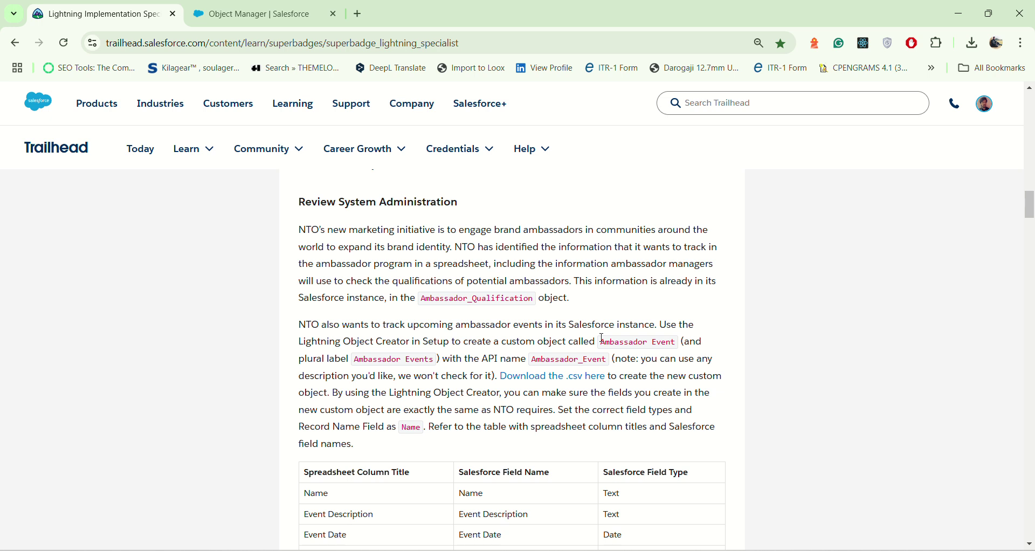
pyautogui.moveTo(602, 339); pyautogui.dragTo(682, 342)
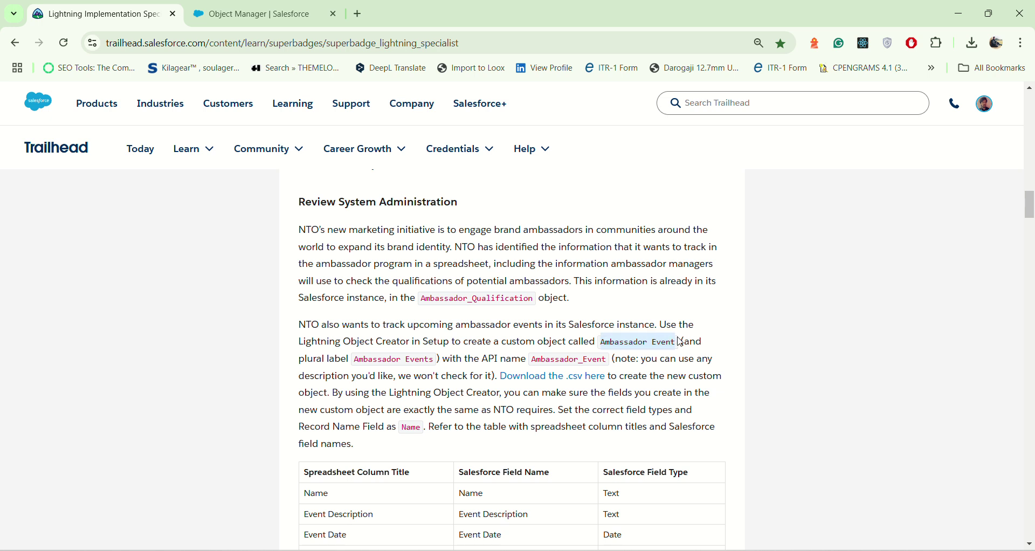
pyautogui.rightClick(682, 341)
pyautogui.click(692, 359)
pyautogui.moveTo(682, 549)
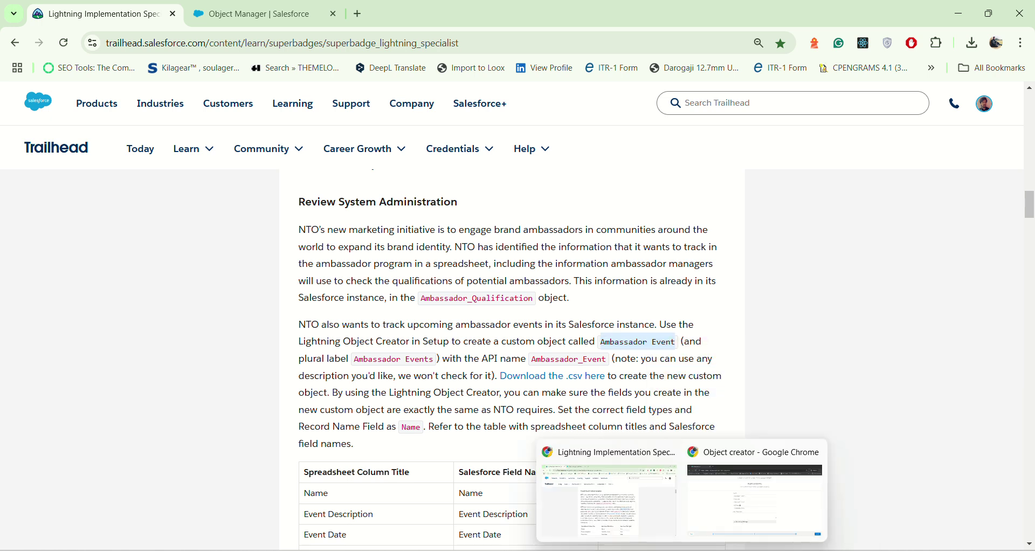
# Switch back to Object Creator and replace the object's Label with the copied text Ambassador Event
pyautogui.click(755, 501)
pyautogui.click(394, 244)
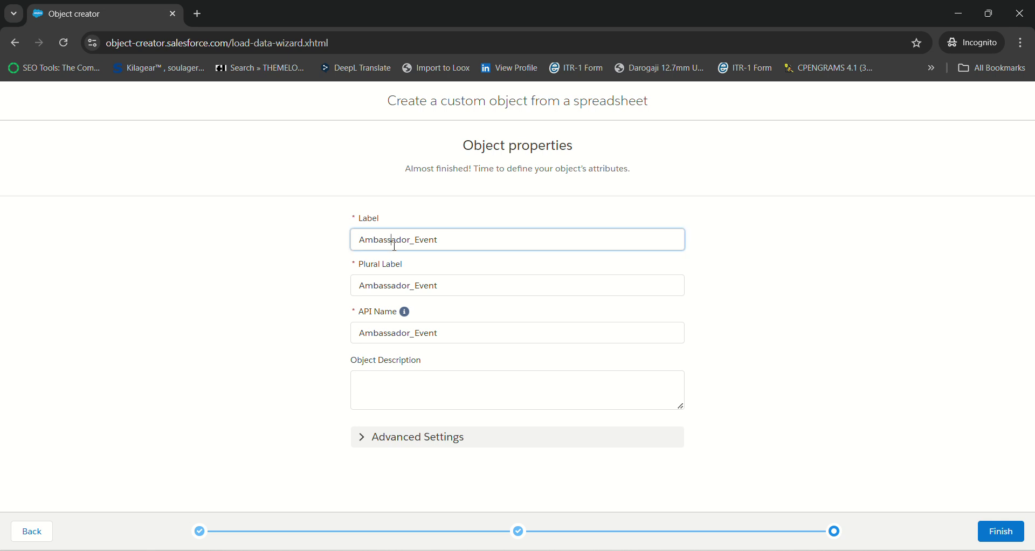
pyautogui.doubleClick(394, 244)
pyautogui.rightClick(396, 245)
pyautogui.click(445, 329)
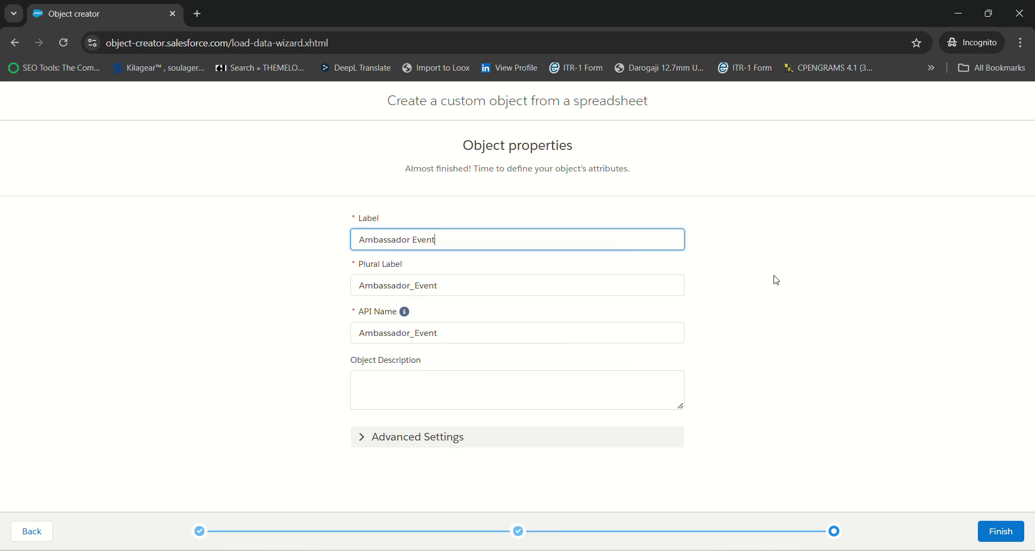
# Copy the plural label Ambassador Events from the Trailhead instructions and set it as the object's Plural Label in Object Creator
pyautogui.moveTo(682, 550)
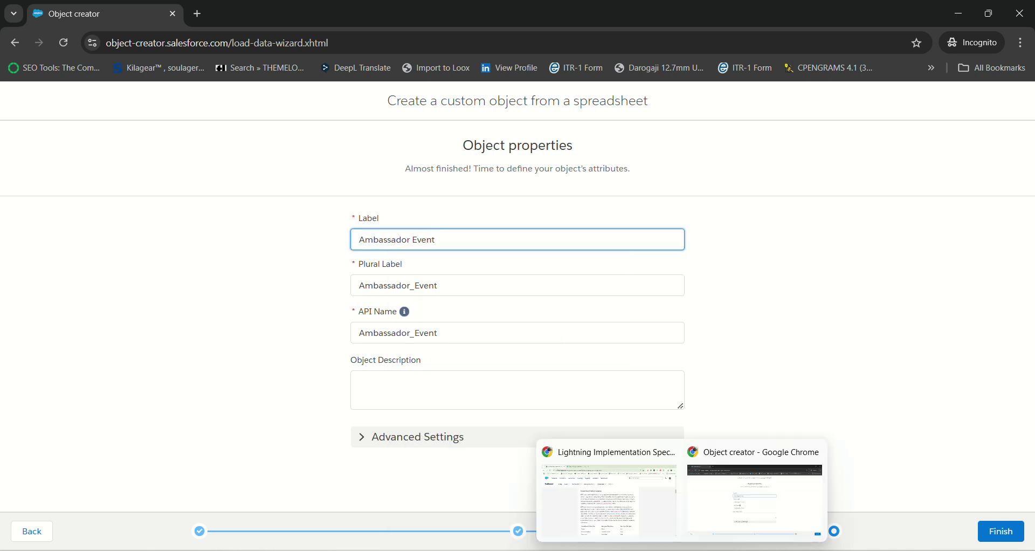
pyautogui.click(644, 514)
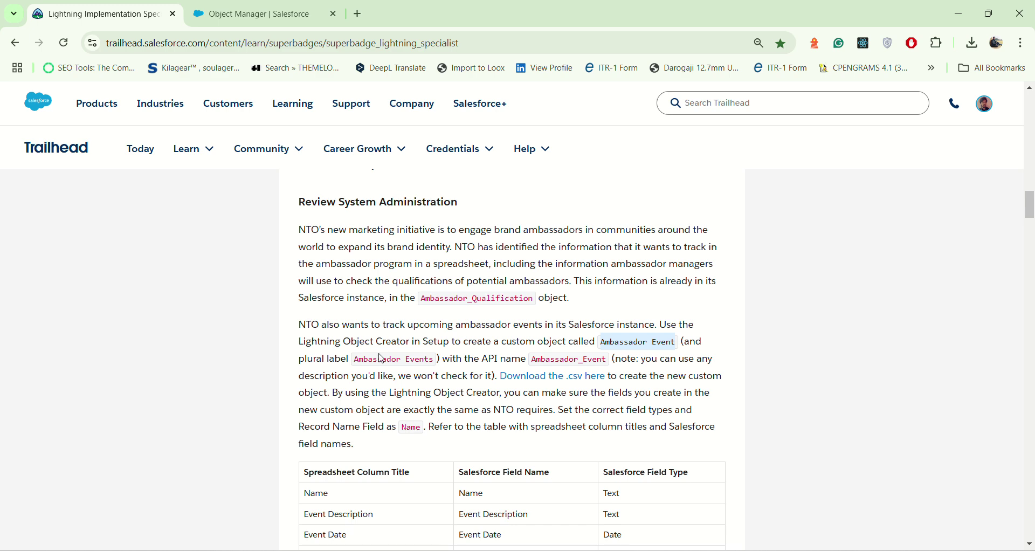
pyautogui.moveTo(357, 360); pyautogui.dragTo(439, 361)
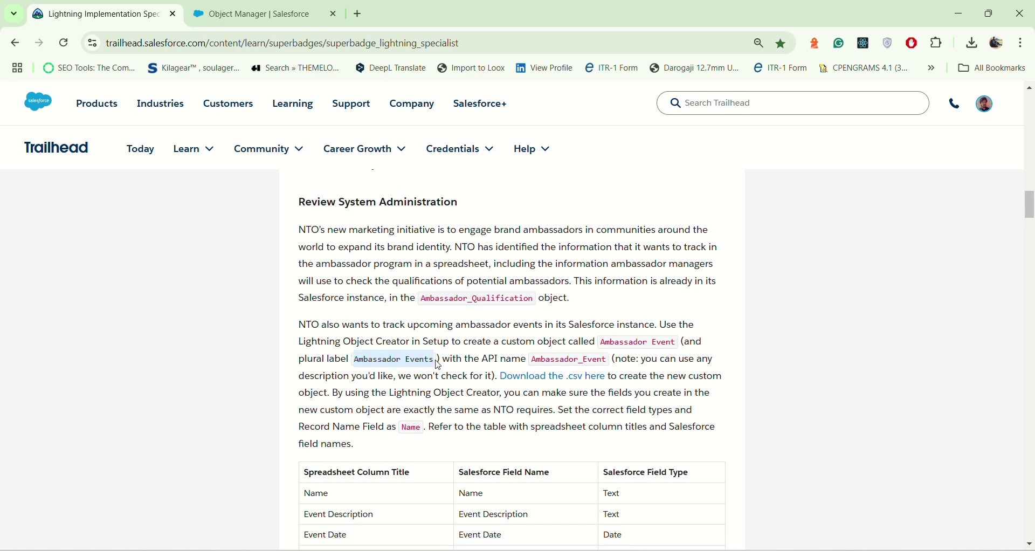
pyautogui.rightClick(419, 358)
pyautogui.click(452, 164)
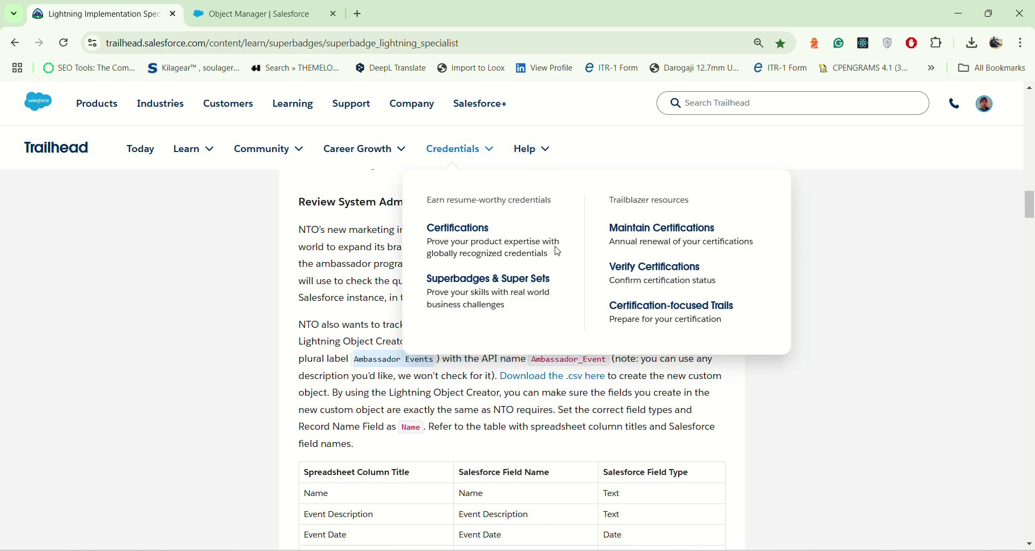
pyautogui.click(700, 501)
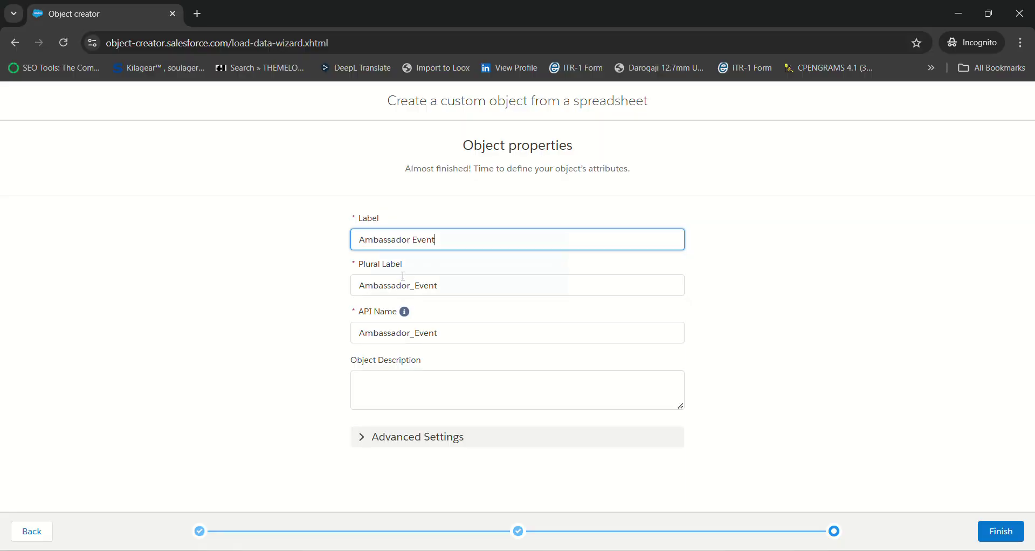
pyautogui.doubleClick(403, 282)
pyautogui.rightClick(438, 280)
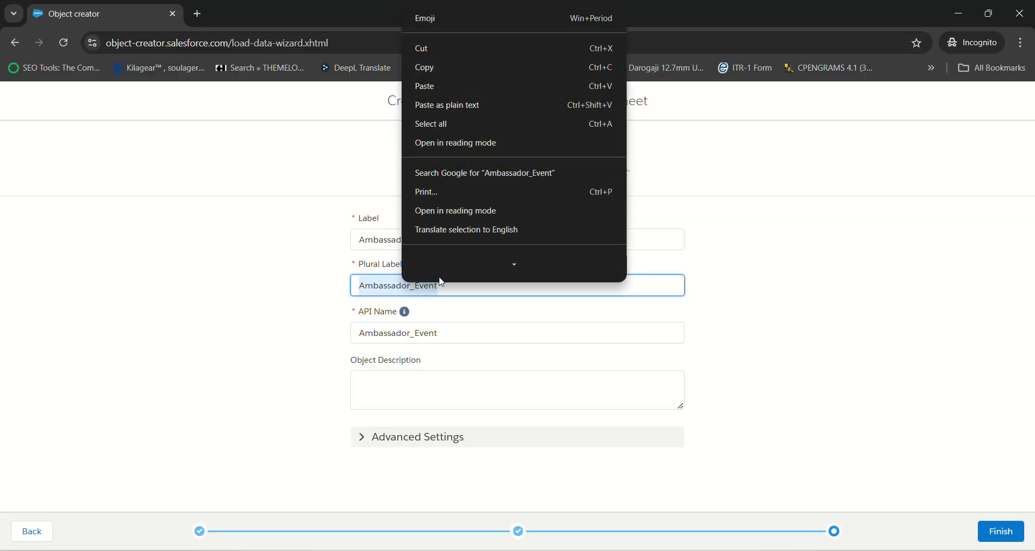
pyautogui.click(442, 96)
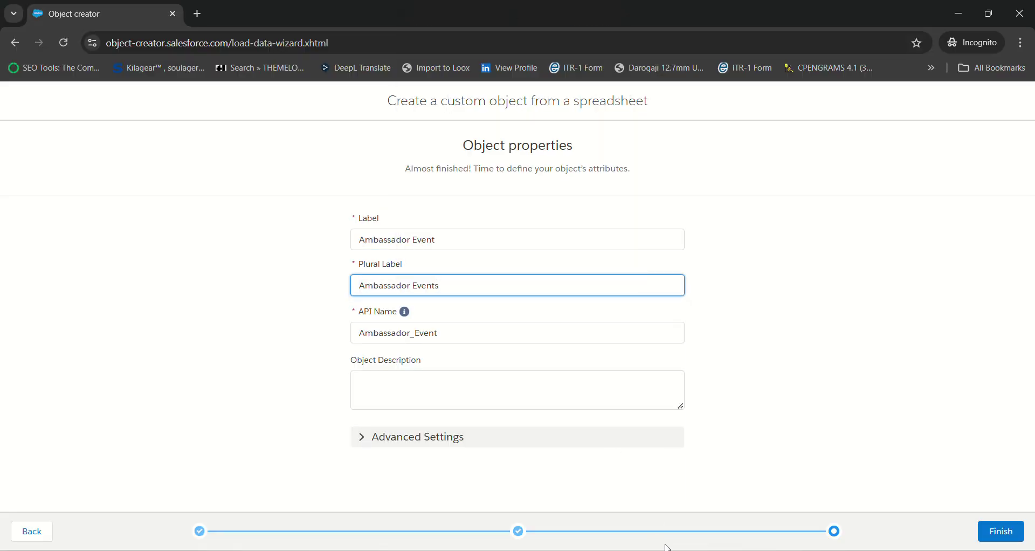
# Copy the API name Ambassador_Event from the Trailhead instructions and replace the API Name in Object Creator with it
pyautogui.moveTo(680, 548)
pyautogui.click(602, 502)
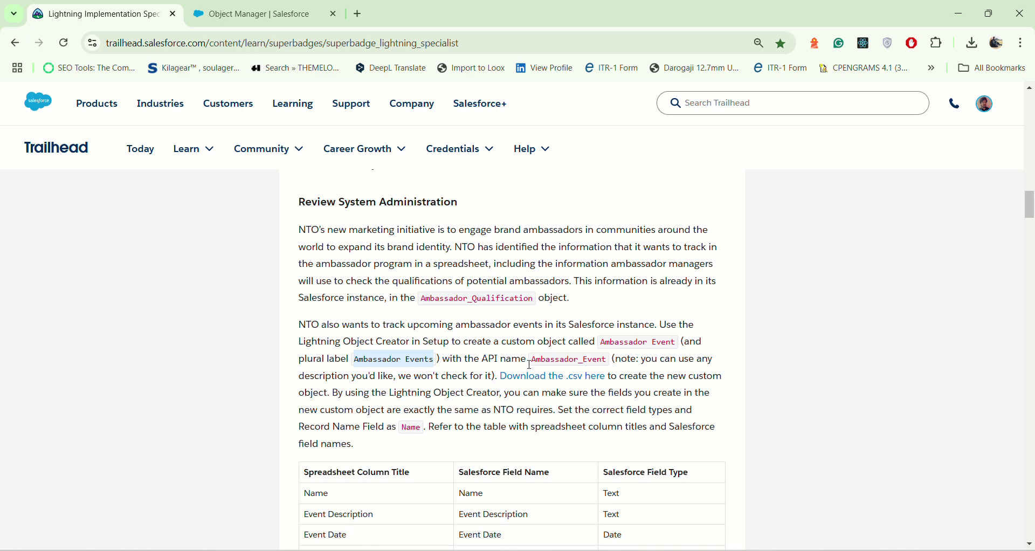
pyautogui.moveTo(531, 363); pyautogui.dragTo(612, 365)
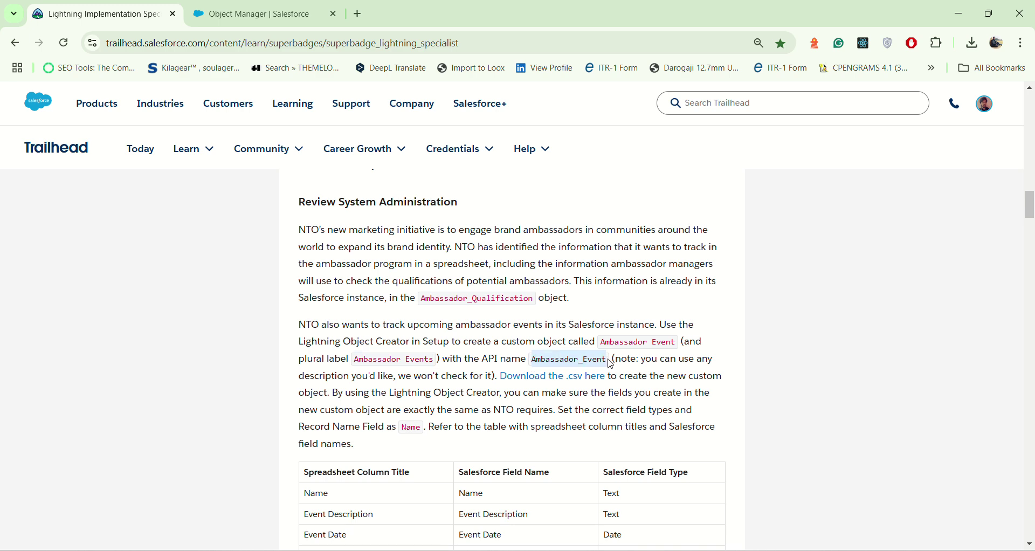
pyautogui.rightClick(612, 364)
pyautogui.click(620, 166)
pyautogui.moveTo(683, 549)
pyautogui.click(719, 504)
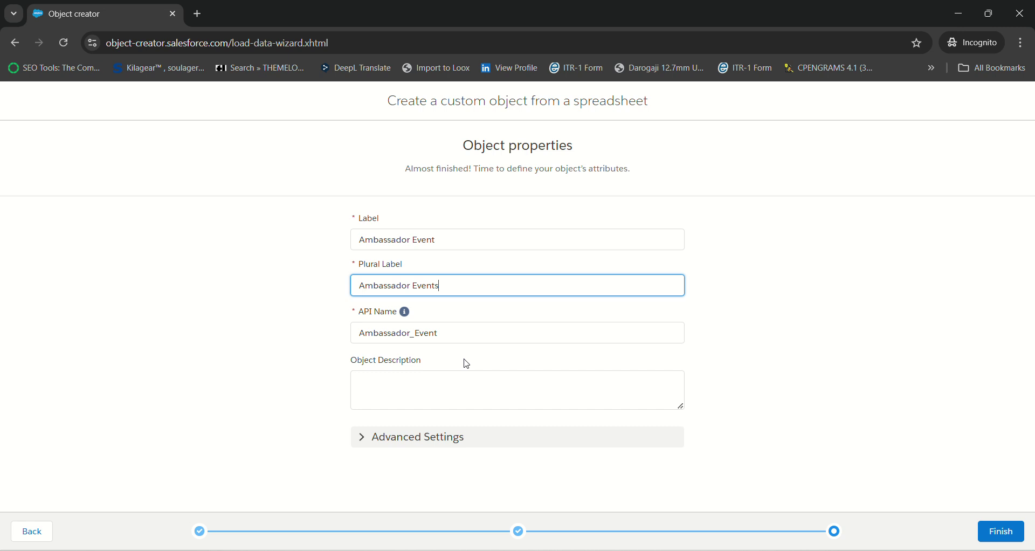
pyautogui.doubleClick(416, 334)
pyautogui.rightClick(415, 334)
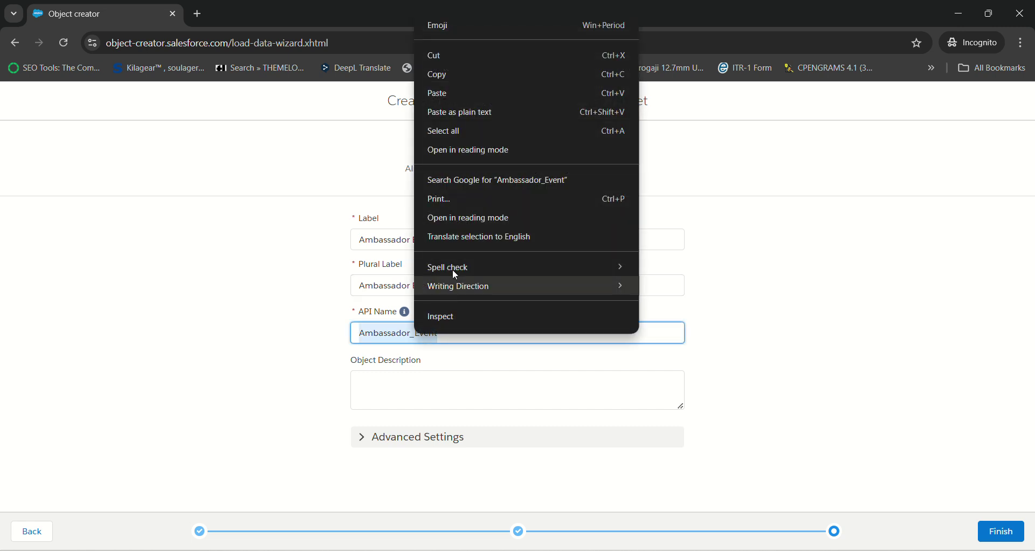
pyautogui.click(457, 96)
# Enter "hello custom object" as the object description and finish creating the custom object
pyautogui.click(417, 399)
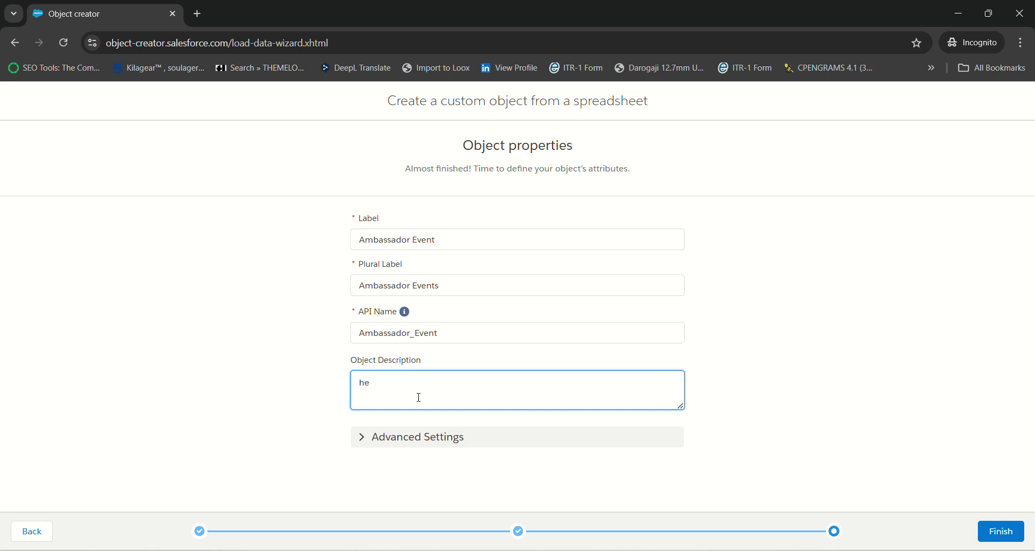
pyautogui.write('hello custom object')
pyautogui.click(999, 531)
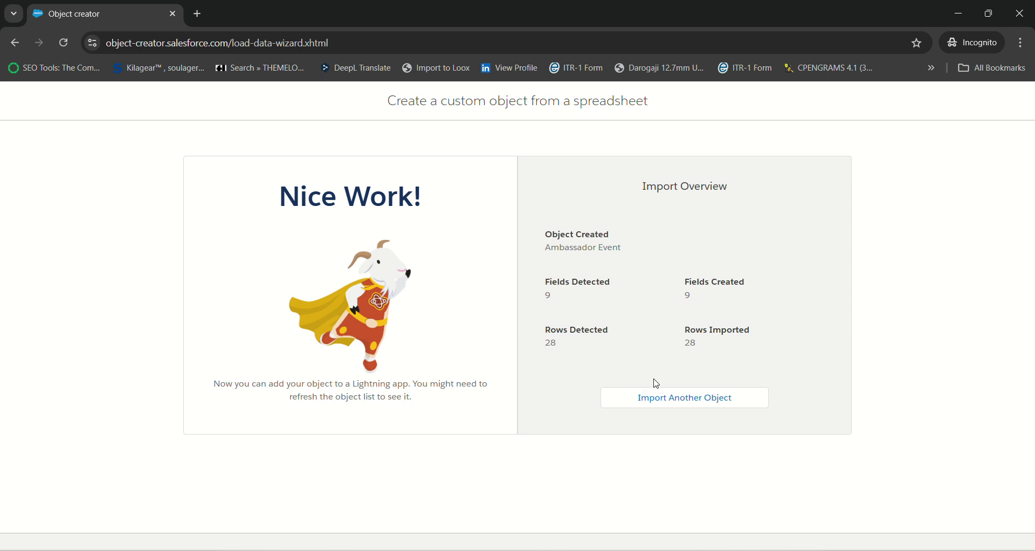
# Switch to Salesforce Setup, find App Manager with the search "app m", and start a new Lightning app
pyautogui.moveTo(684, 549)
pyautogui.click(605, 496)
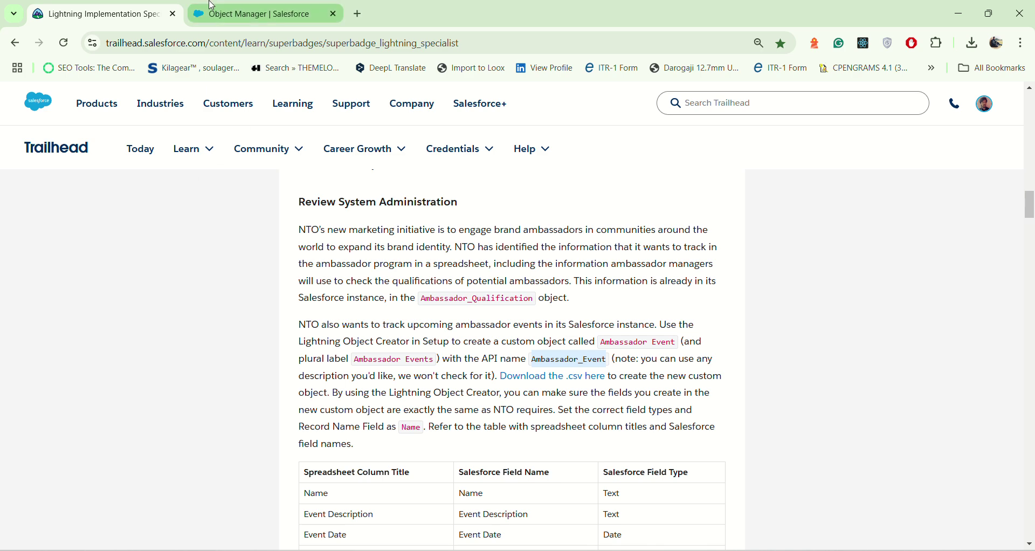
pyautogui.click(264, 14)
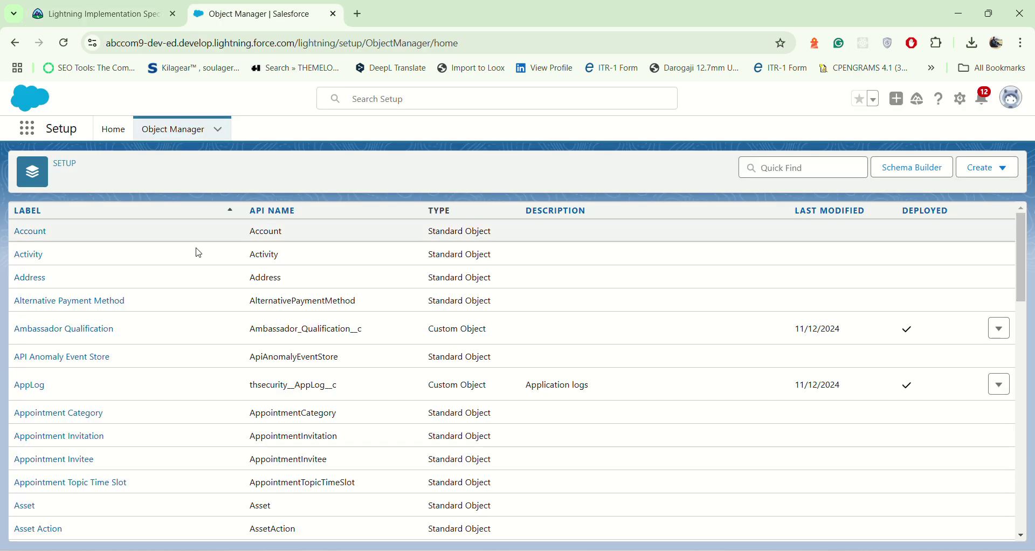
pyautogui.click(102, 132)
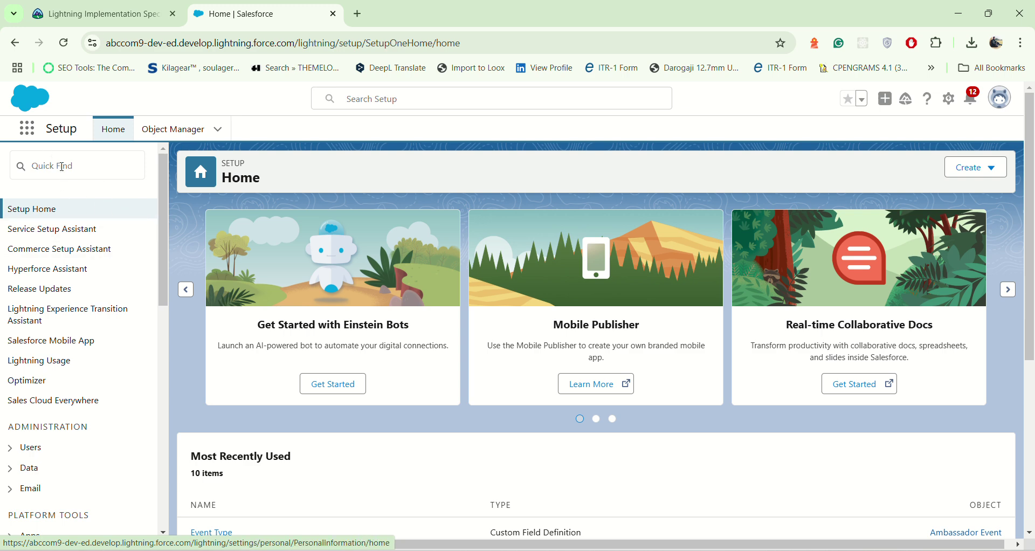
pyautogui.click(90, 170)
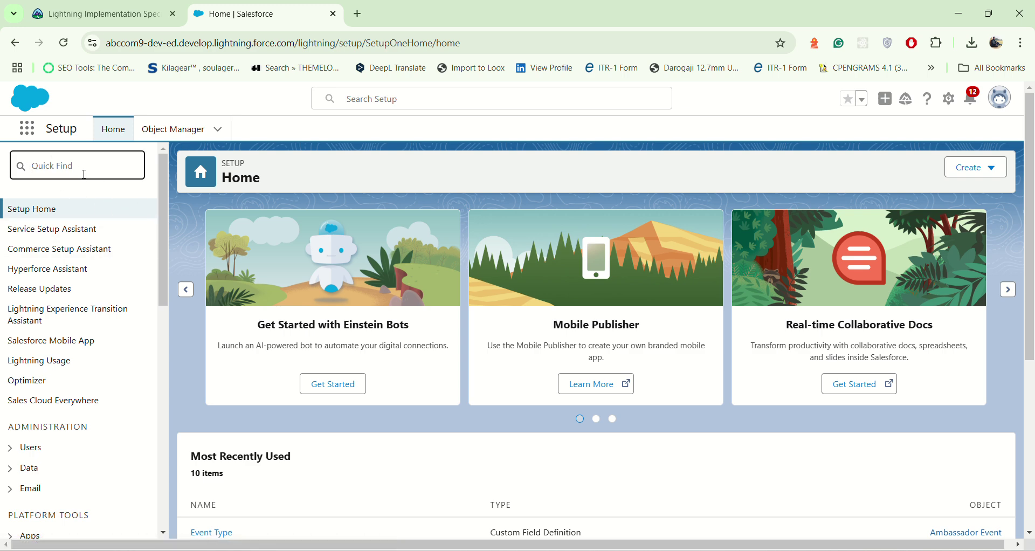
pyautogui.write('app m')
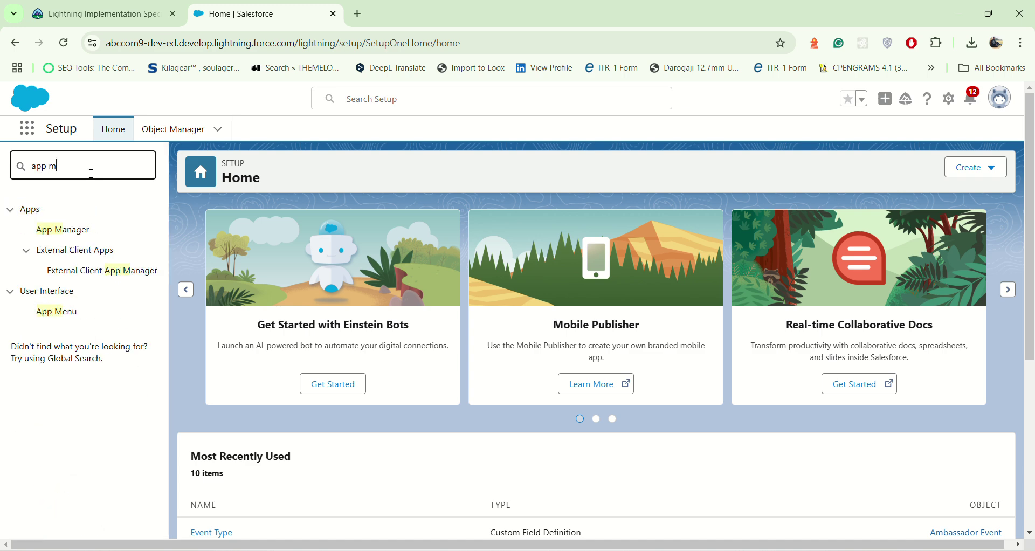
pyautogui.click(90, 231)
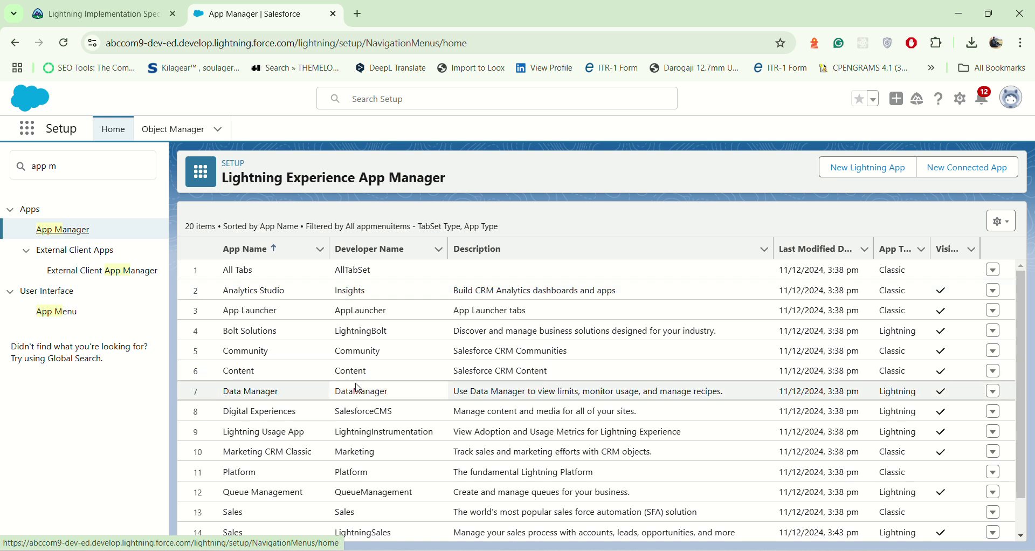
pyautogui.click(851, 168)
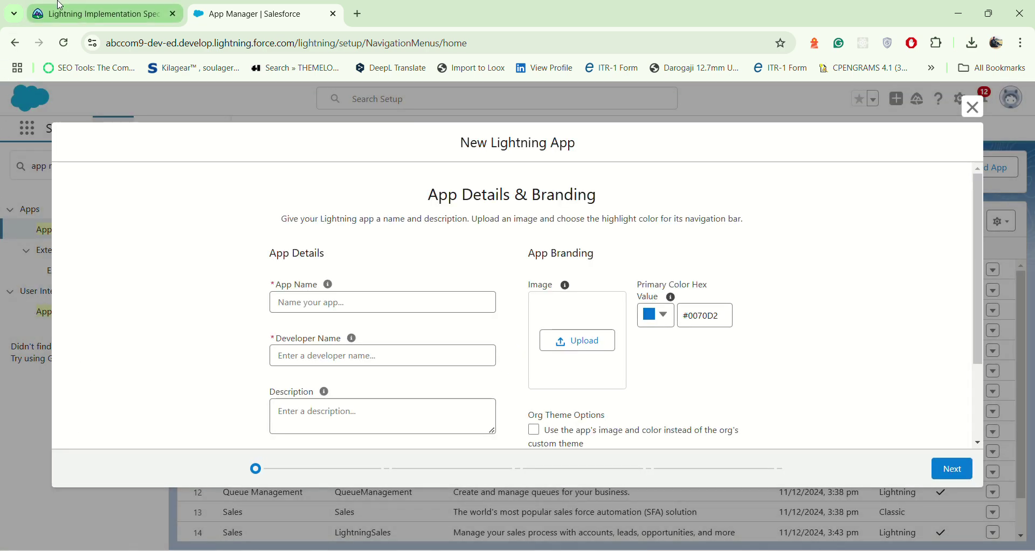
# Copy NTO Ambassadors from the Trailhead instructions and set it as the new Lightning app's name, with developer name NTO_Ambassadors
pyautogui.click(99, 14)
pyautogui.scroll(-10, 456, 355)
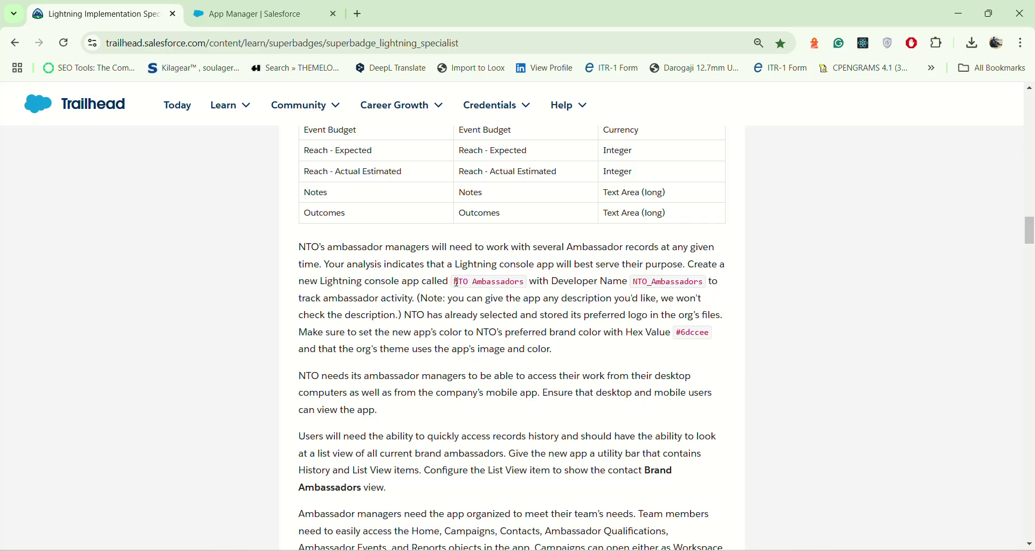
pyautogui.moveTo(457, 282); pyautogui.dragTo(528, 284)
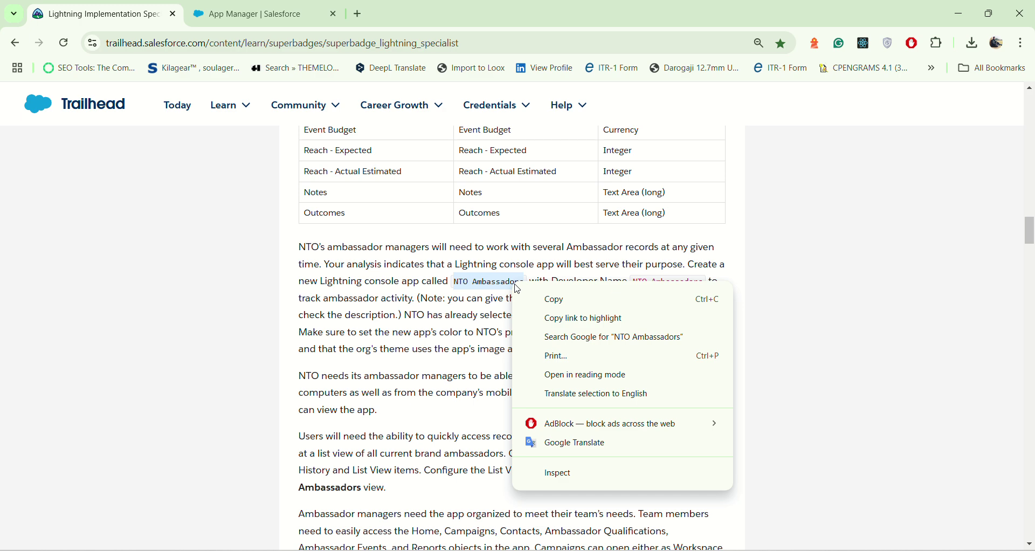
pyautogui.click(556, 299)
pyautogui.click(253, 14)
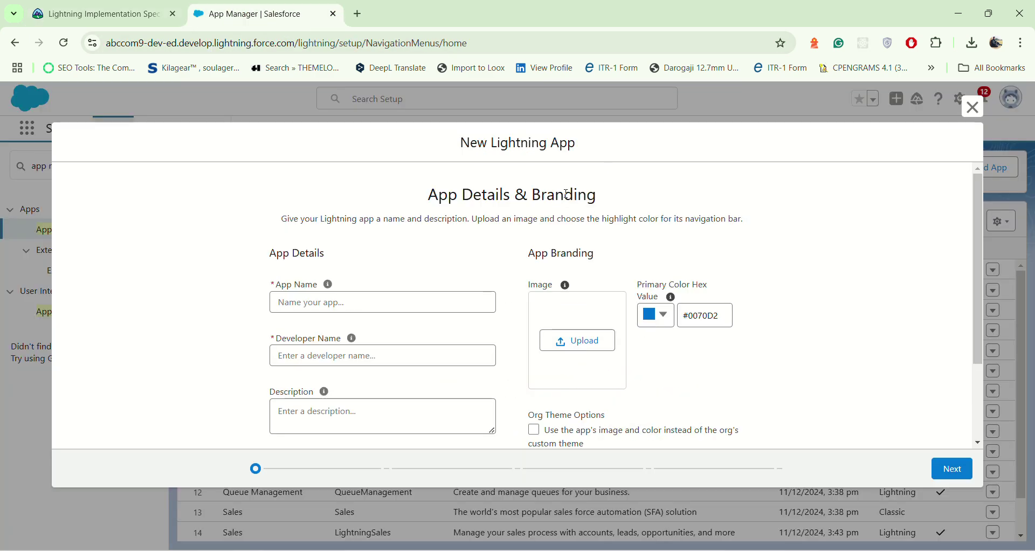
pyautogui.click(358, 300)
pyautogui.rightClick(357, 301)
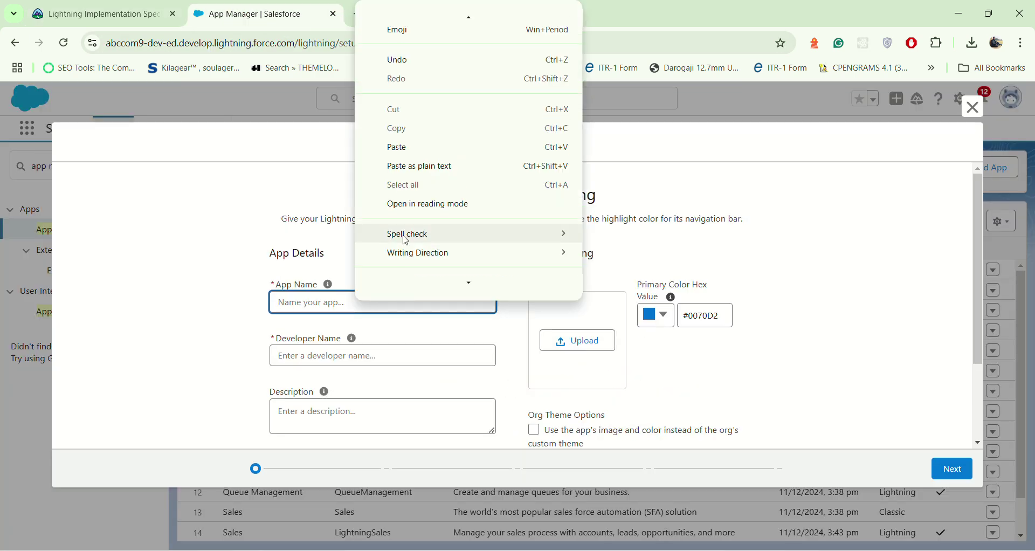
pyautogui.click(413, 145)
pyautogui.click(458, 250)
pyautogui.scroll(-3, 416, 266)
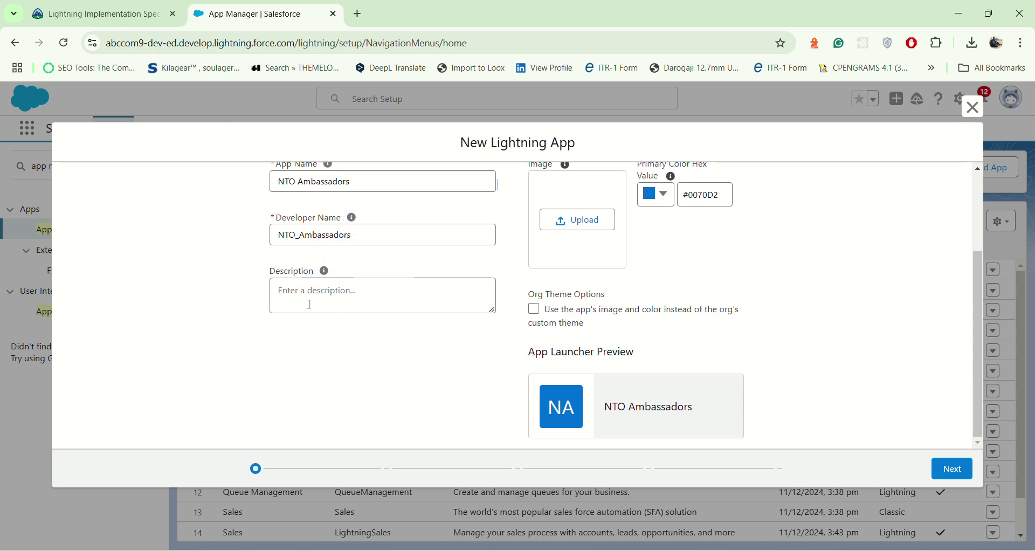
# Recheck the app requirements in the Trailhead instructions and enter "App NTO Ambassadors" as the app description
pyautogui.click(102, 14)
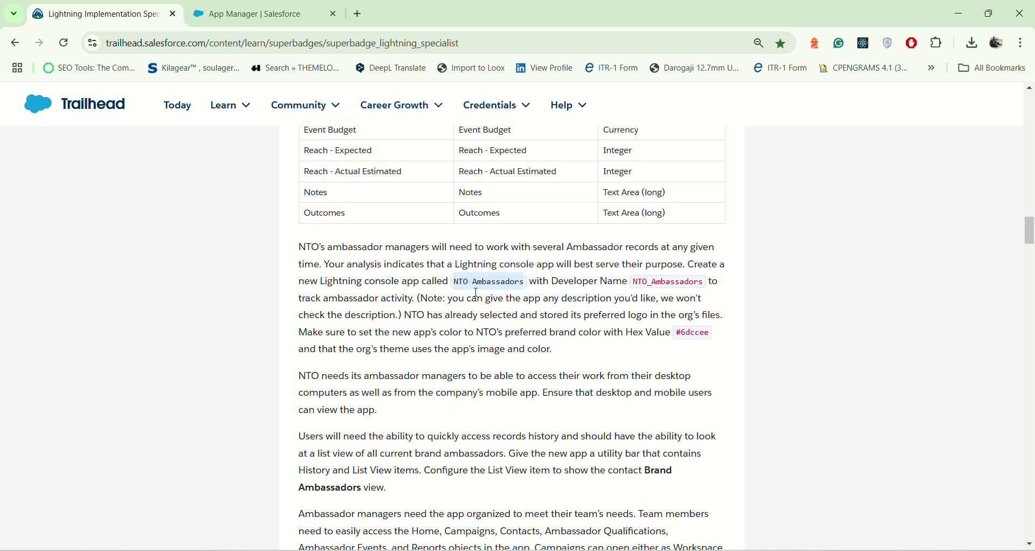
pyautogui.click(296, 9)
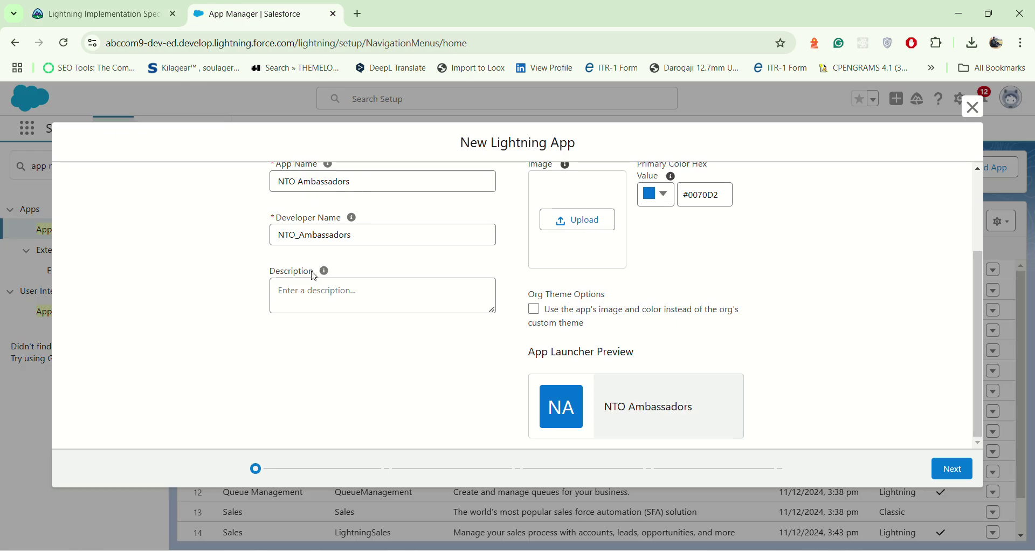
pyautogui.click(318, 289)
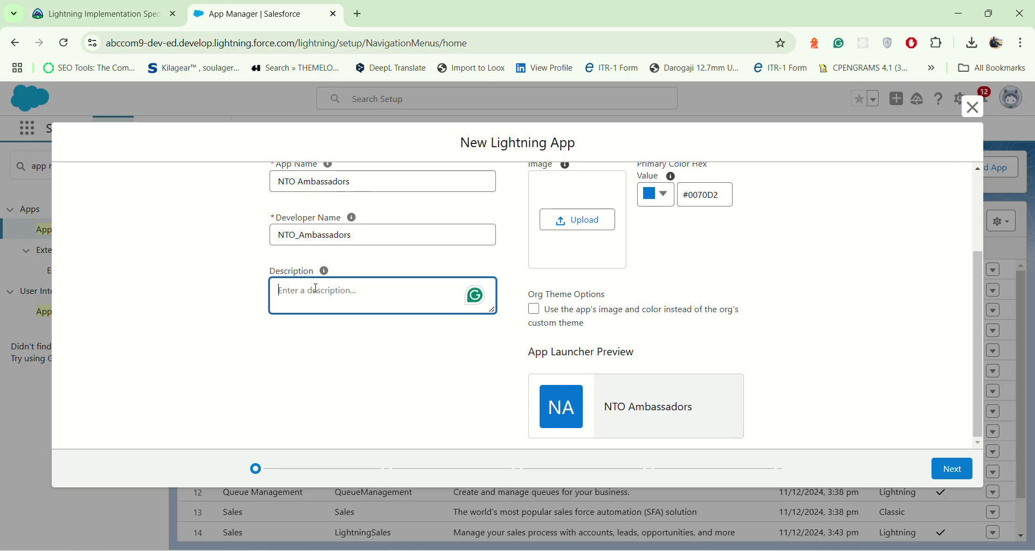
pyautogui.write('Ap')
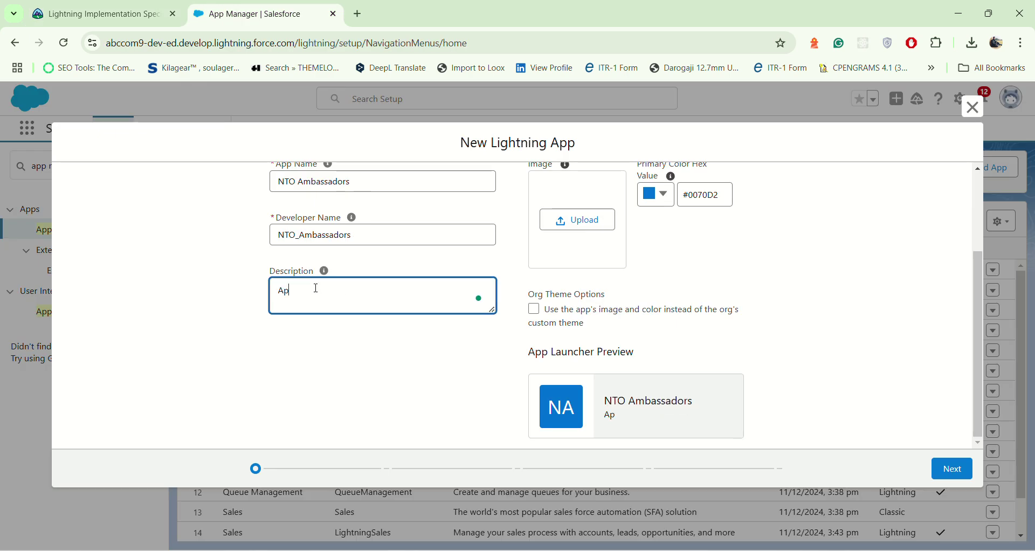
pyautogui.write('p NTO Ambassadors')
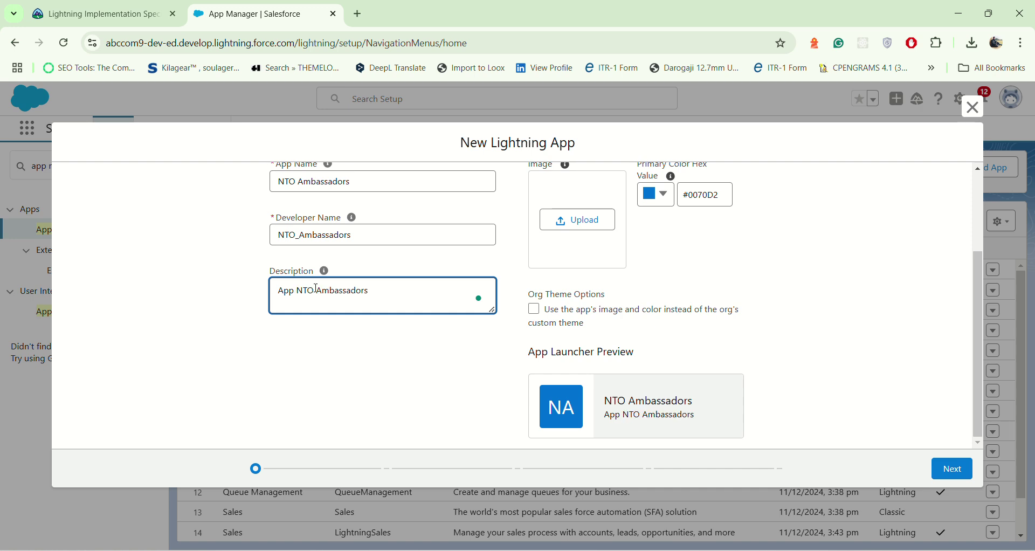
pyautogui.click(446, 23)
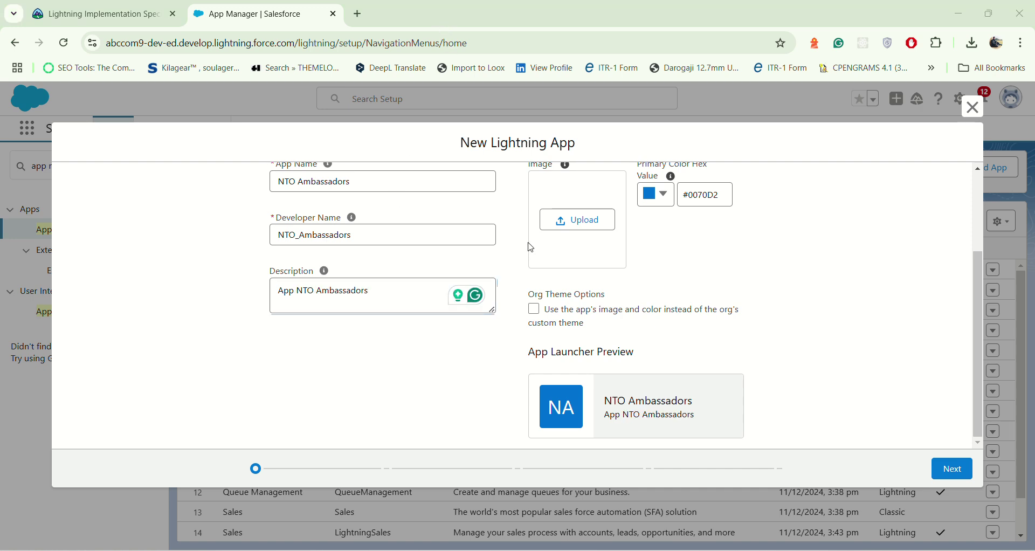
# Upload the nto-logo image from the Downloads folder as the app's branding image
pyautogui.click(575, 221)
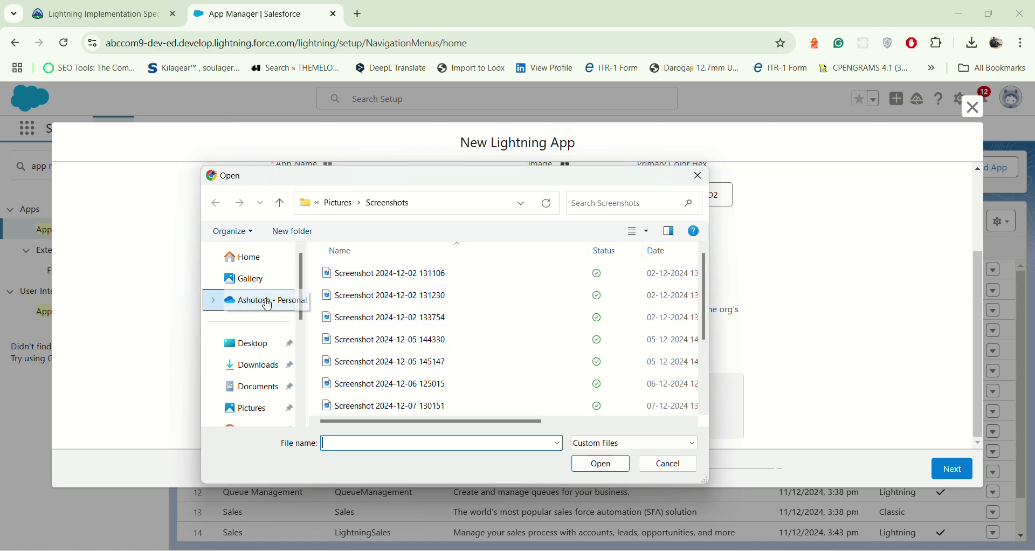
pyautogui.click(253, 366)
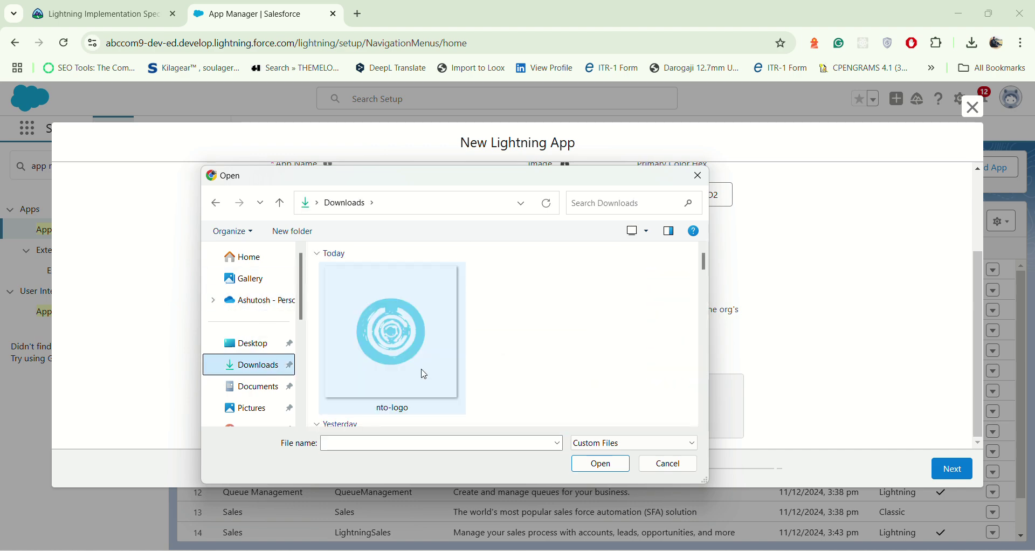
pyautogui.click(405, 380)
pyautogui.click(601, 465)
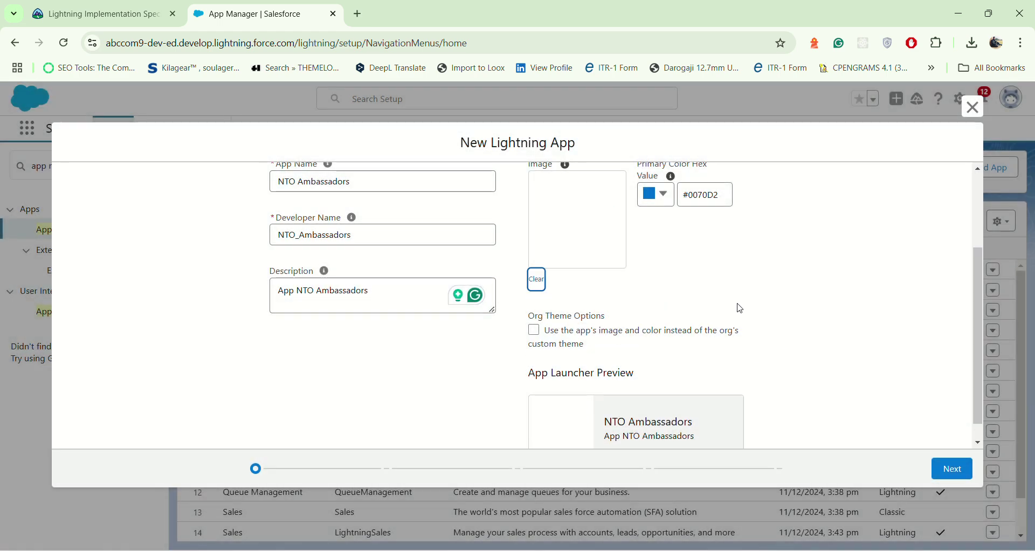
# Copy the brand hex value from the Trailhead instructions and set the app's primary color to #6dccee
pyautogui.click(97, 14)
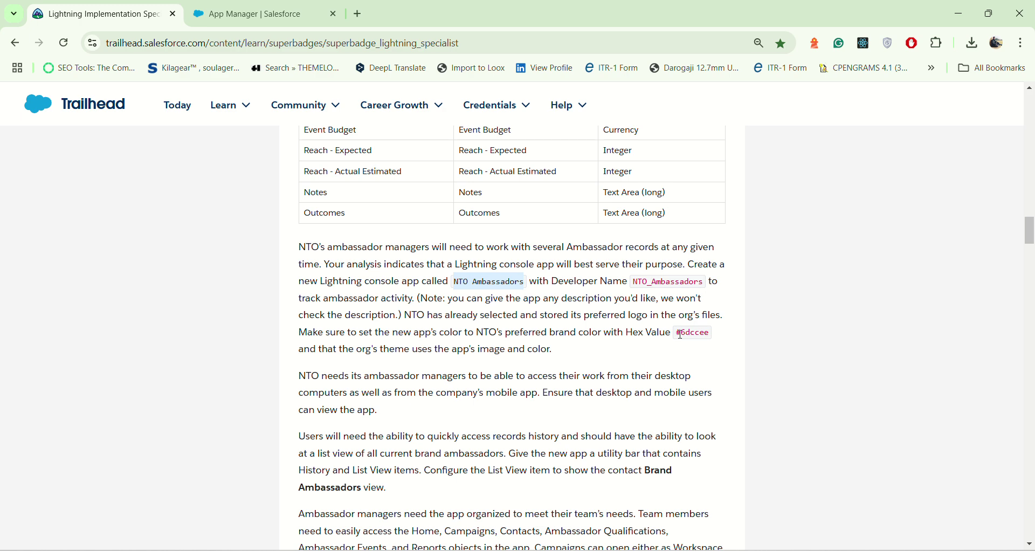
pyautogui.moveTo(681, 334); pyautogui.dragTo(710, 335)
pyautogui.rightClick(709, 335)
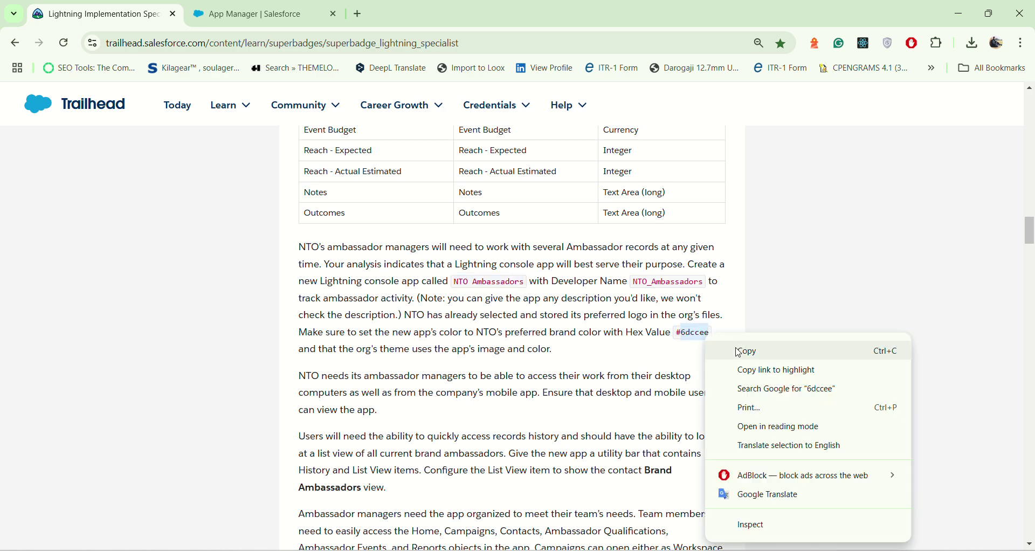
pyautogui.click(740, 352)
pyautogui.click(275, 14)
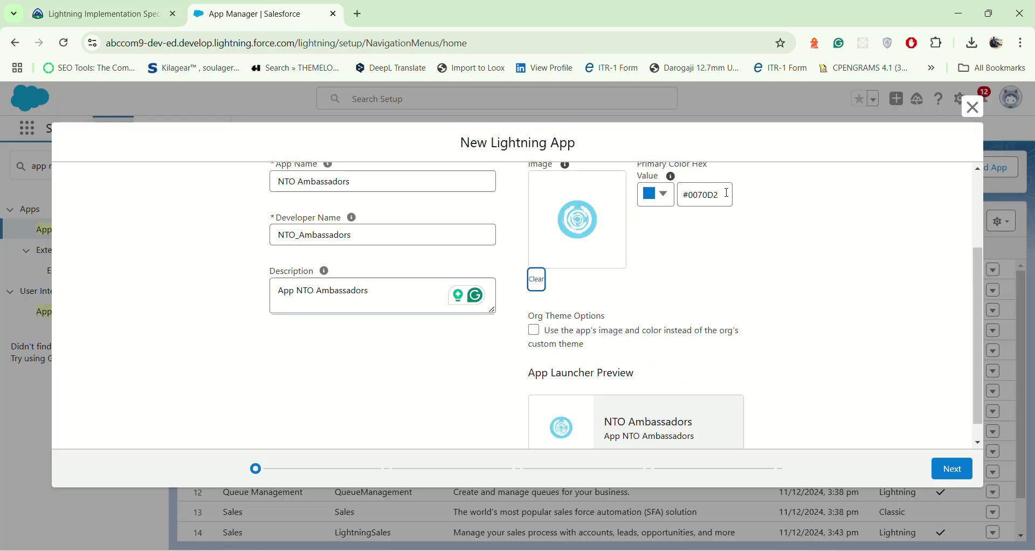
pyautogui.moveTo(731, 193); pyautogui.dragTo(681, 199)
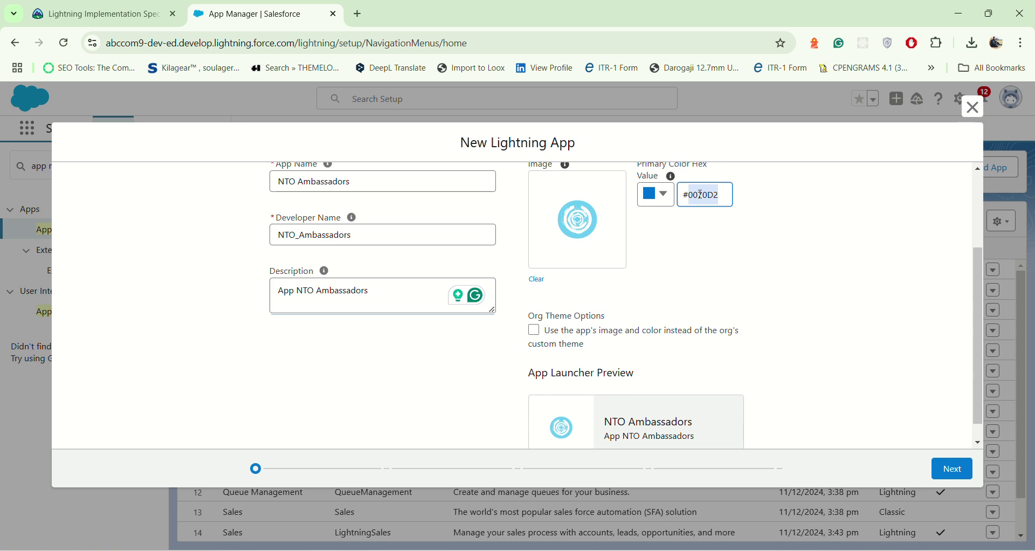
pyautogui.hotkey('ctrl', 'v')
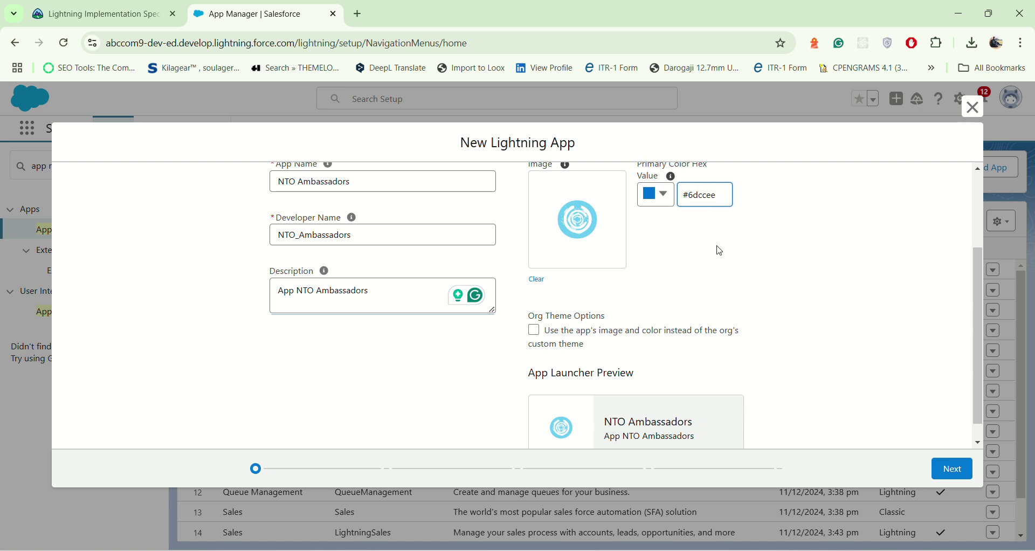
pyautogui.click(720, 250)
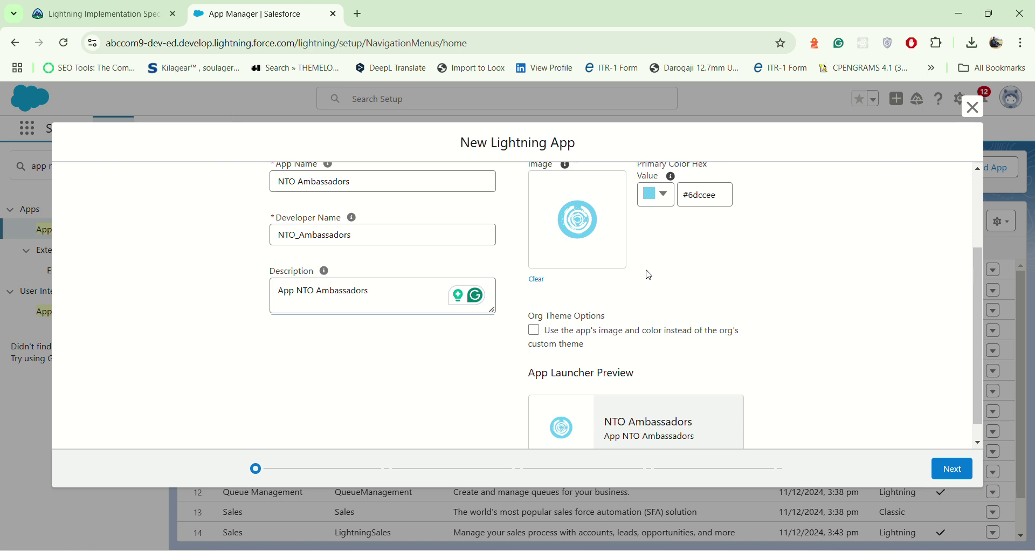
# Make the app's image and color replace the org's custom theme, and continue to the app options
pyautogui.click(535, 331)
pyautogui.scroll(-1, 698, 298)
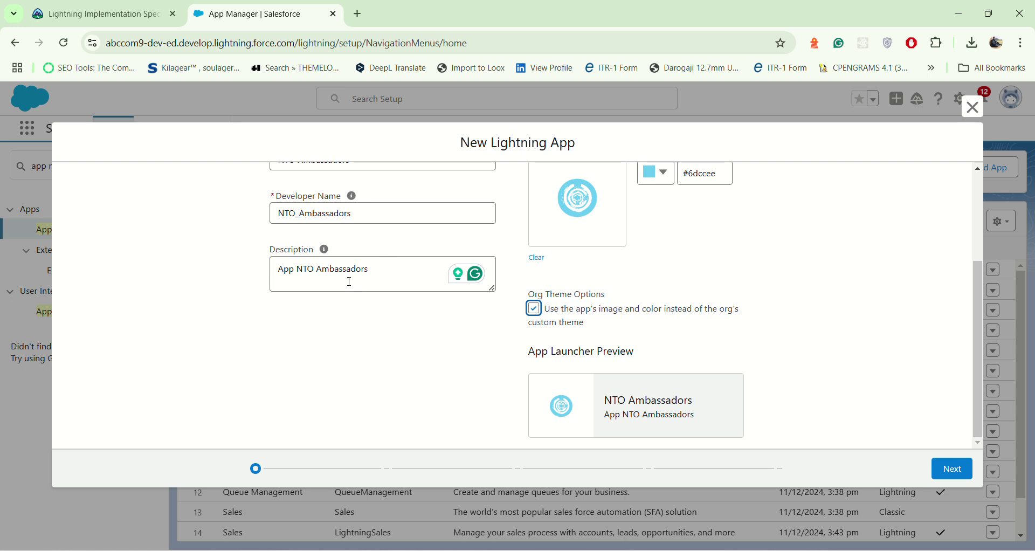
pyautogui.scroll(5, 358, 261)
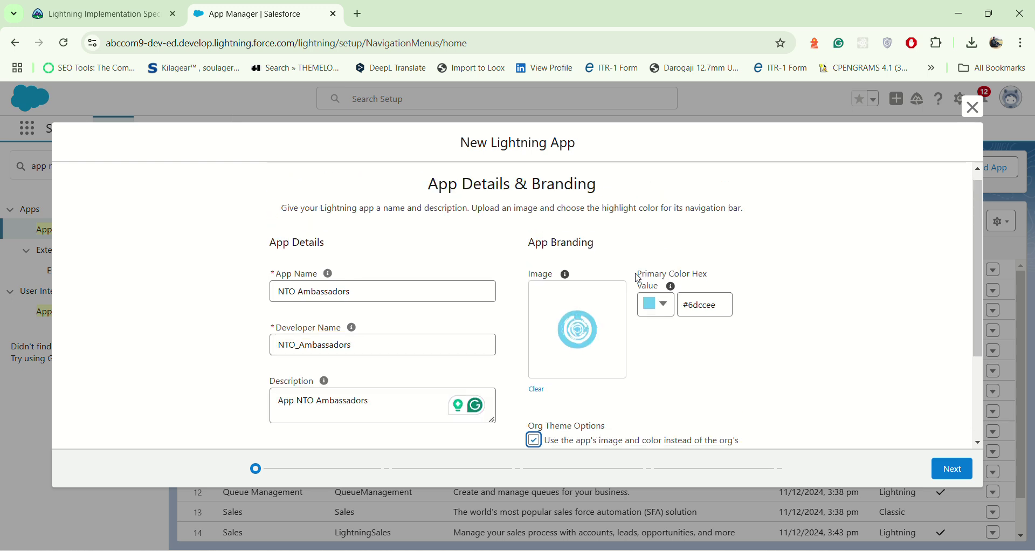
pyautogui.scroll(-3, 640, 278)
pyautogui.click(953, 470)
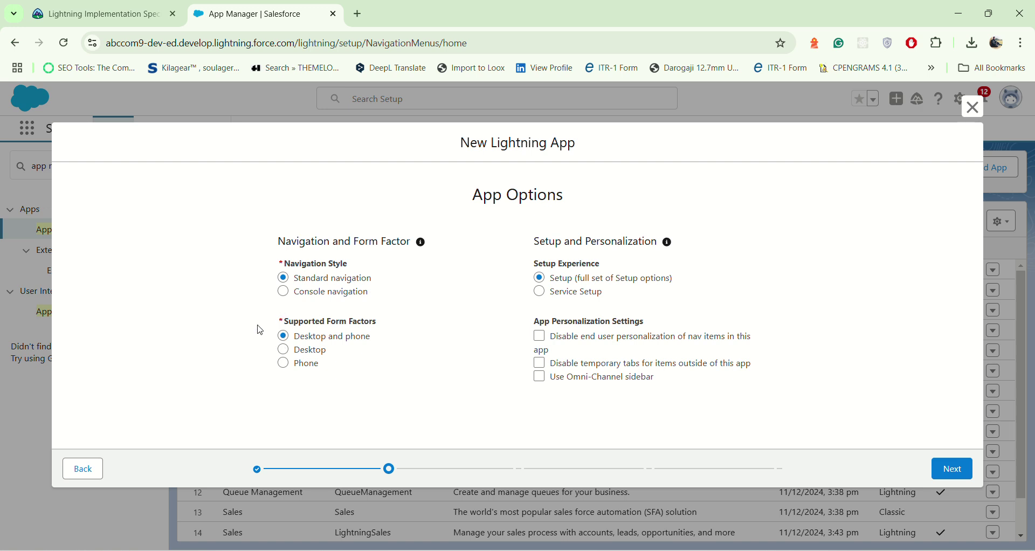
# Set the app to console navigation, enable clearing workspace tabs for each new console session, and continue to the utility items
pyautogui.click(286, 292)
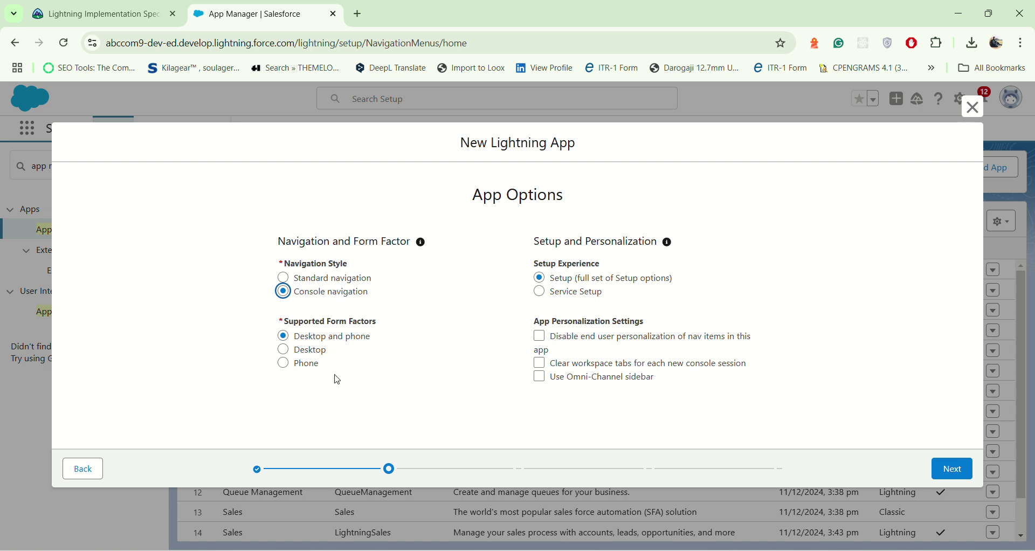
pyautogui.click(540, 365)
pyautogui.click(957, 468)
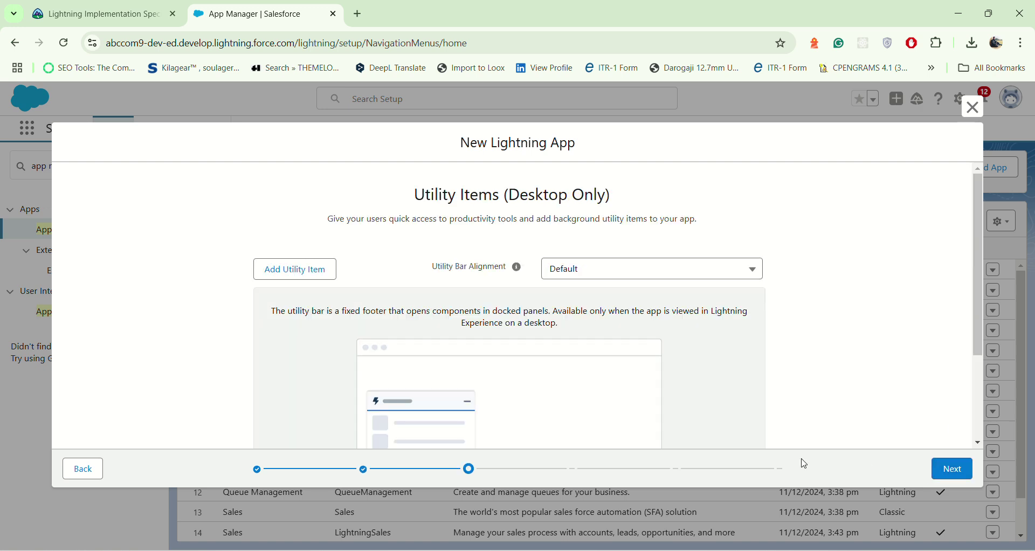
# Find the standard History component with the search "hist" and add it to the app's utility bar
pyautogui.click(310, 272)
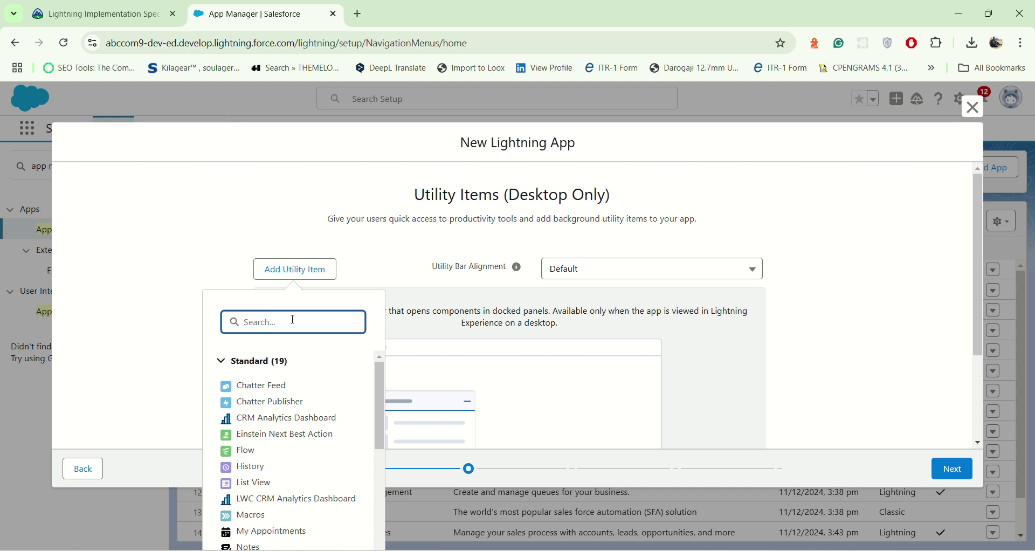
pyautogui.write('his')
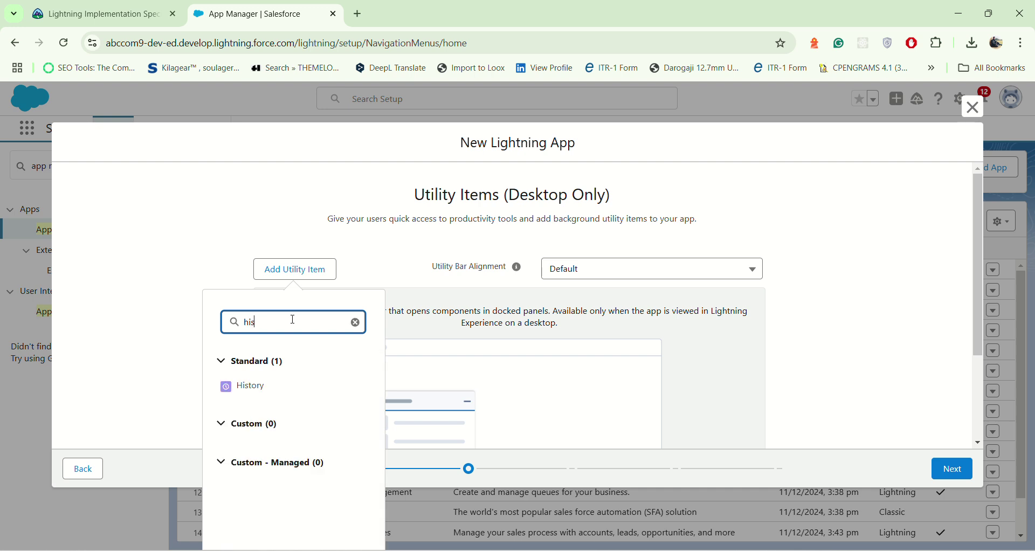
pyautogui.write('t')
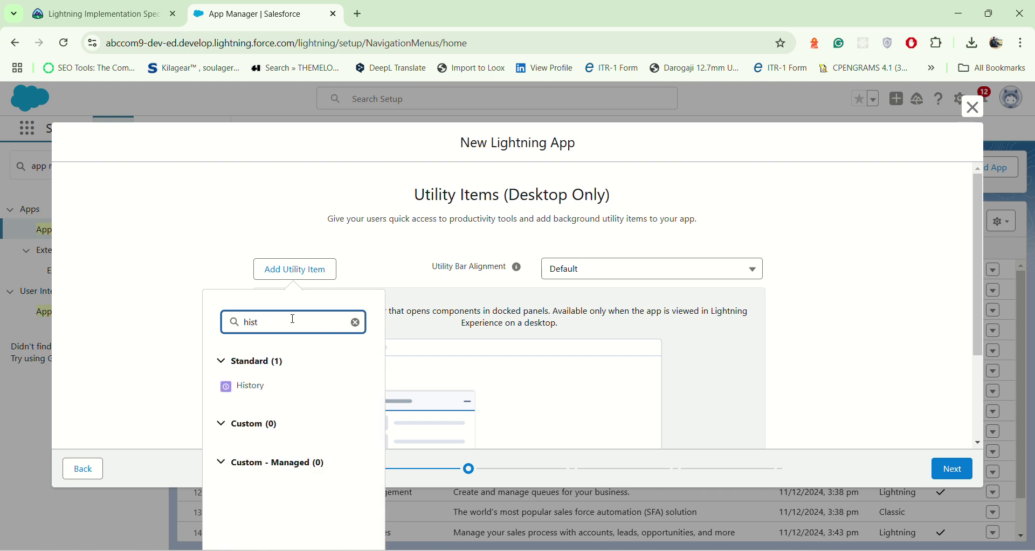
pyautogui.click(257, 387)
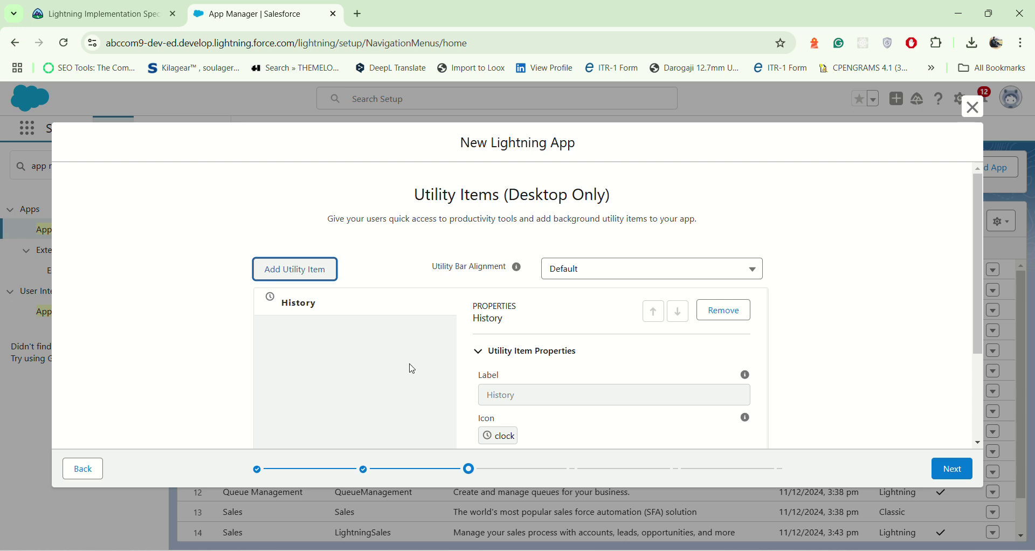
# Find the standard List View component with the search "list" and add it to the app's utility bar
pyautogui.click(298, 276)
pyautogui.write('hist')
pyautogui.moveTo(295, 321); pyautogui.dragTo(202, 326)
pyautogui.press('BackSpace')
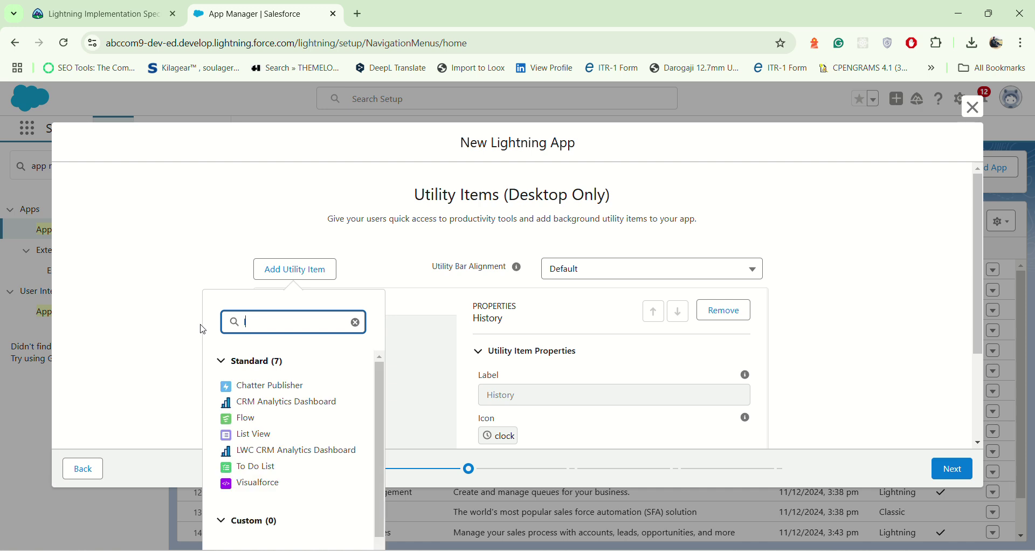
pyautogui.write('list')
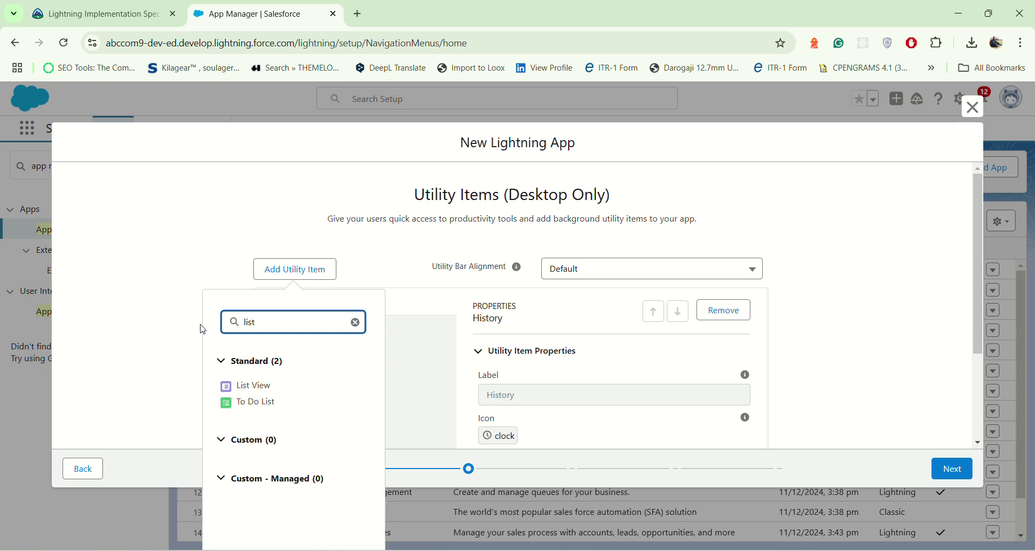
pyautogui.click(251, 386)
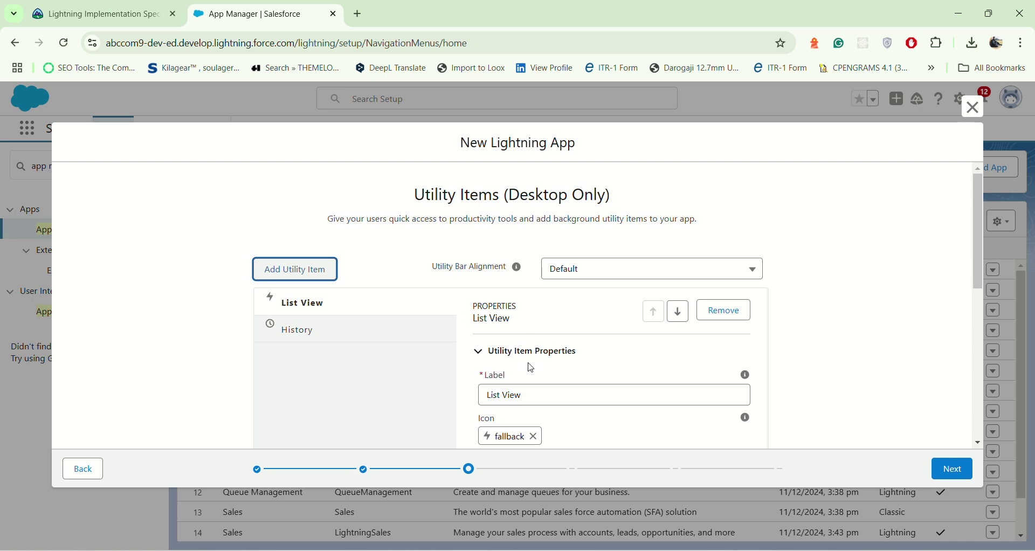
# Configure the List View utility item to show the Contact object with the Brand Ambassadors filter
pyautogui.scroll(-3, 531, 368)
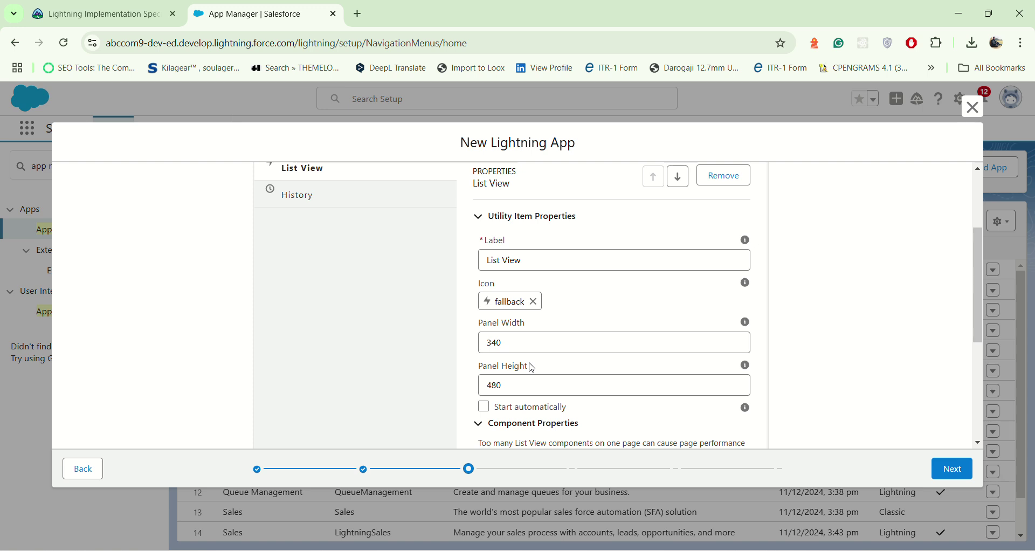
pyautogui.scroll(2, 556, 376)
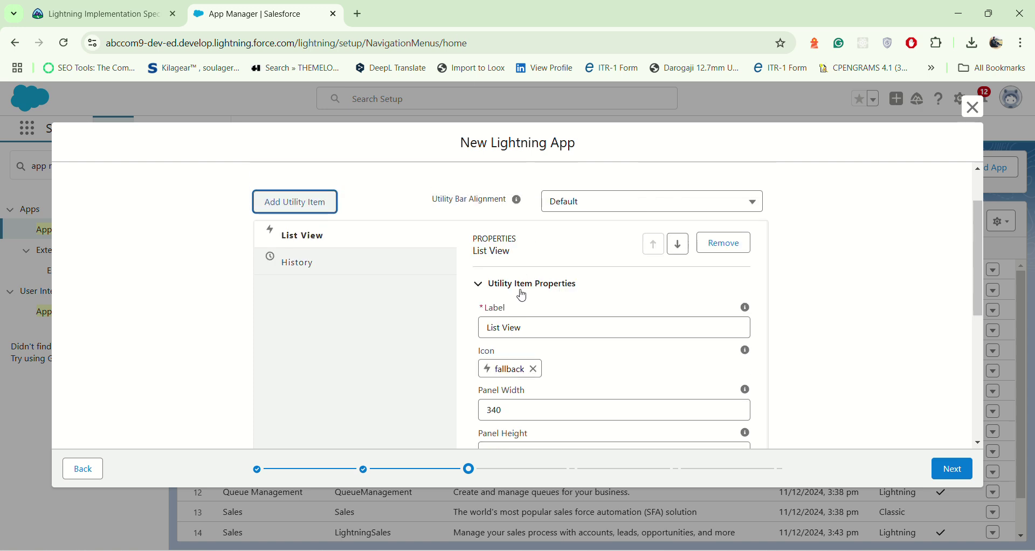
pyautogui.scroll(-1, 521, 291)
pyautogui.scroll(-2, 524, 277)
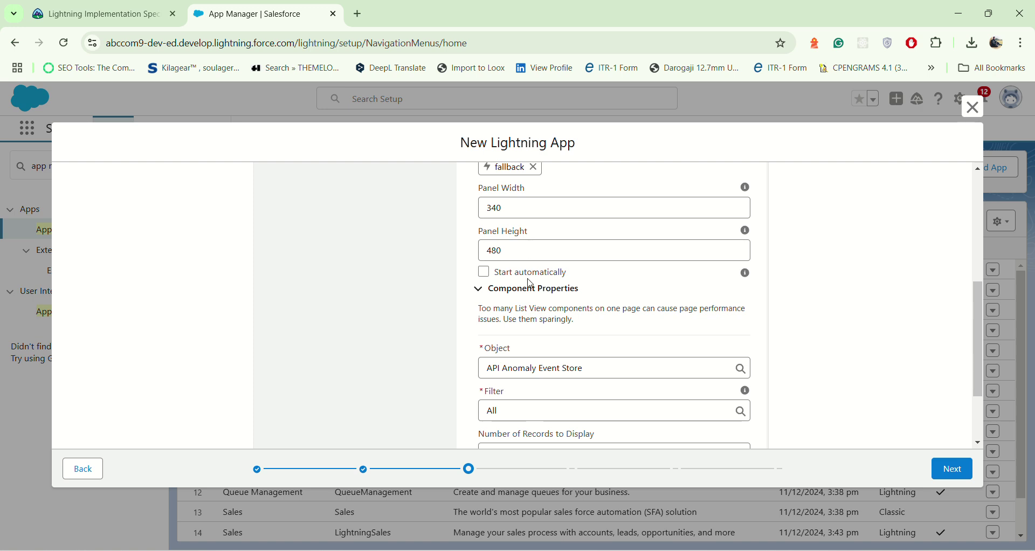
pyautogui.scroll(-1, 541, 353)
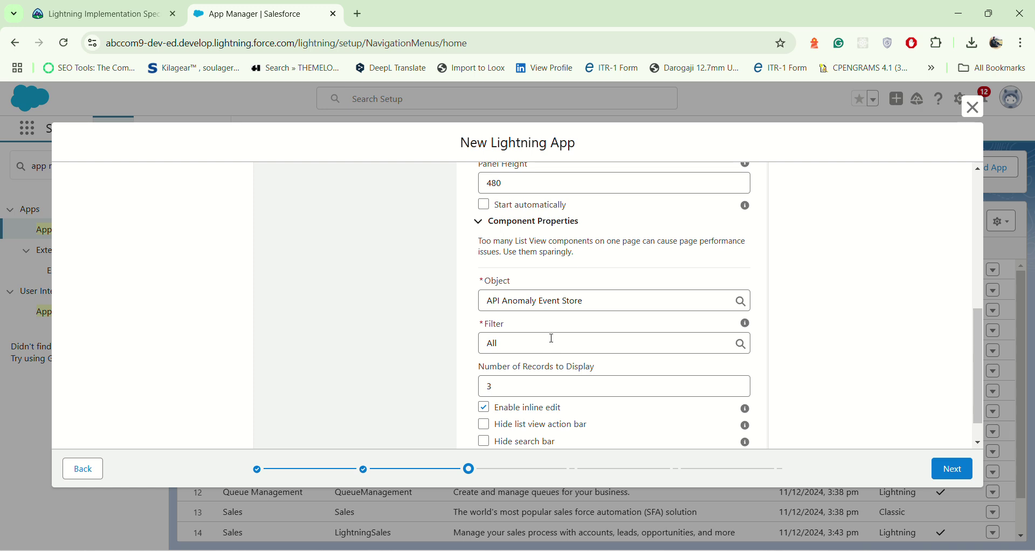
pyautogui.click(609, 301)
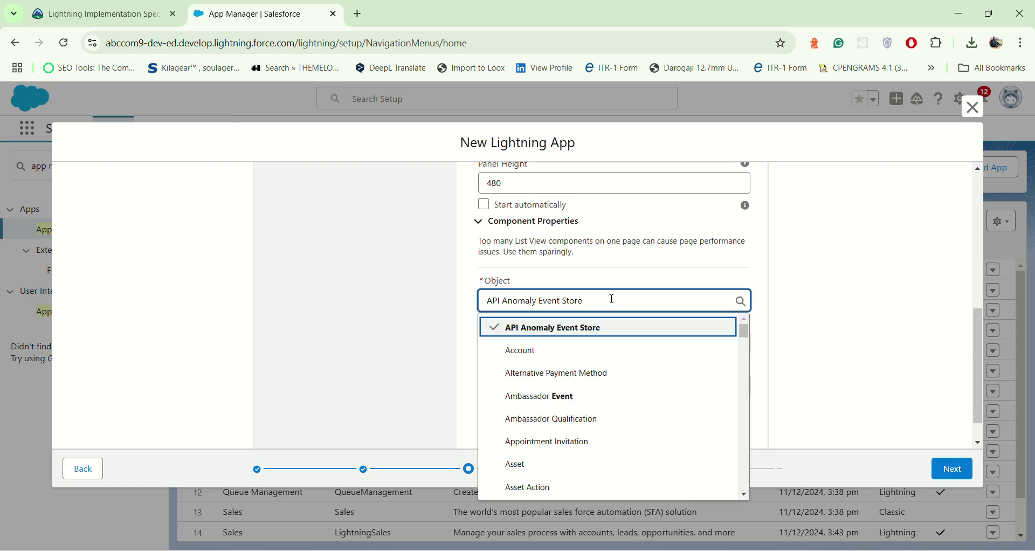
pyautogui.moveTo(615, 301); pyautogui.dragTo(395, 286)
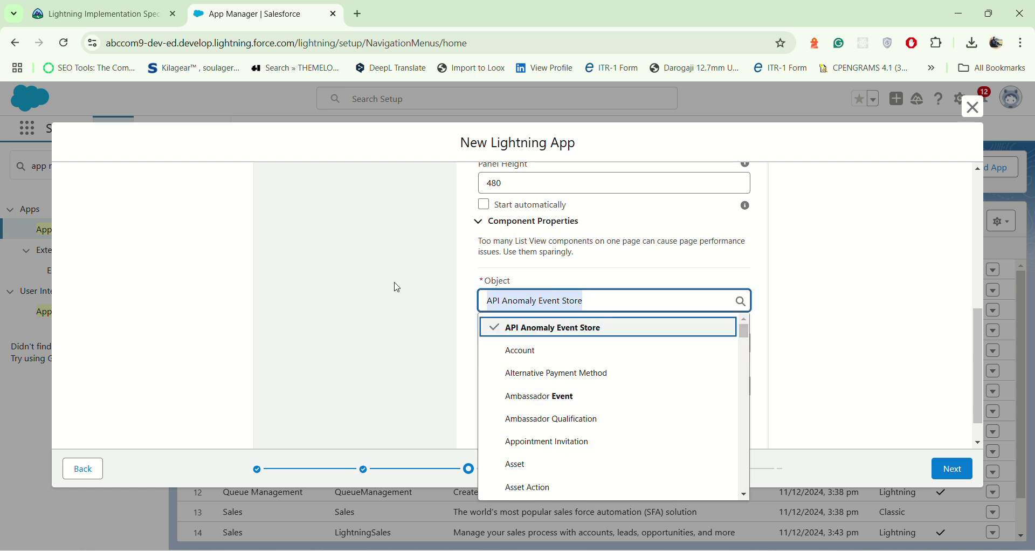
pyautogui.write('c')
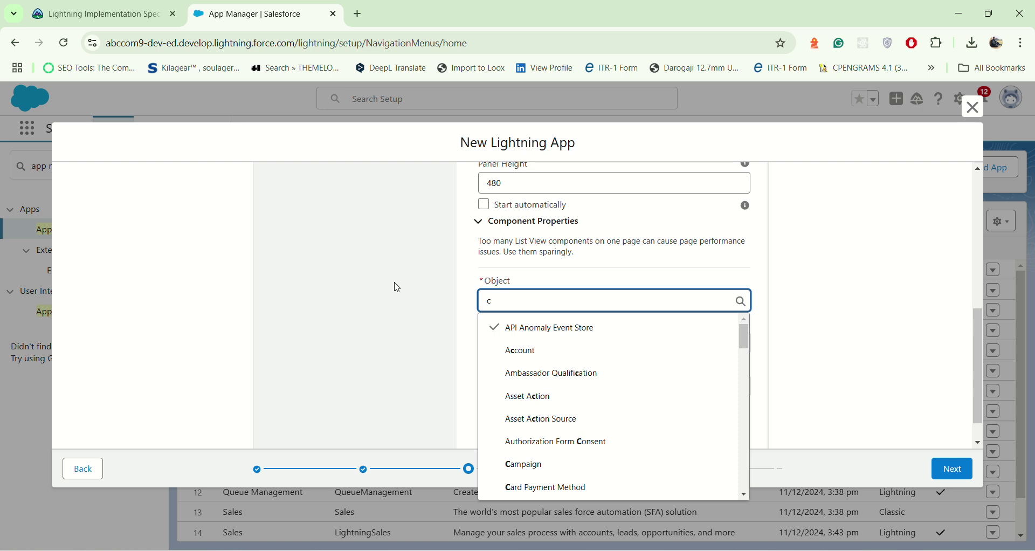
pyautogui.write('on')
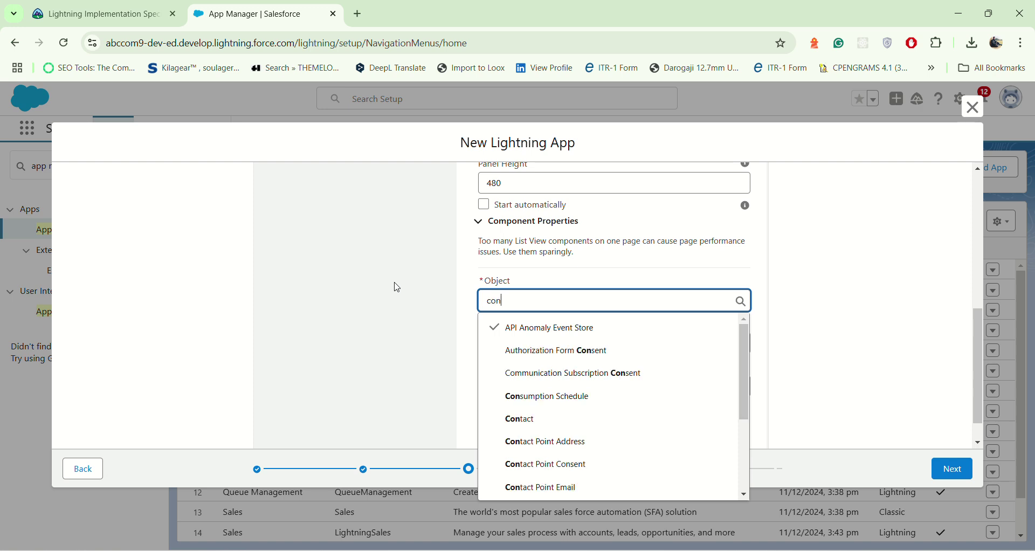
pyautogui.click(516, 420)
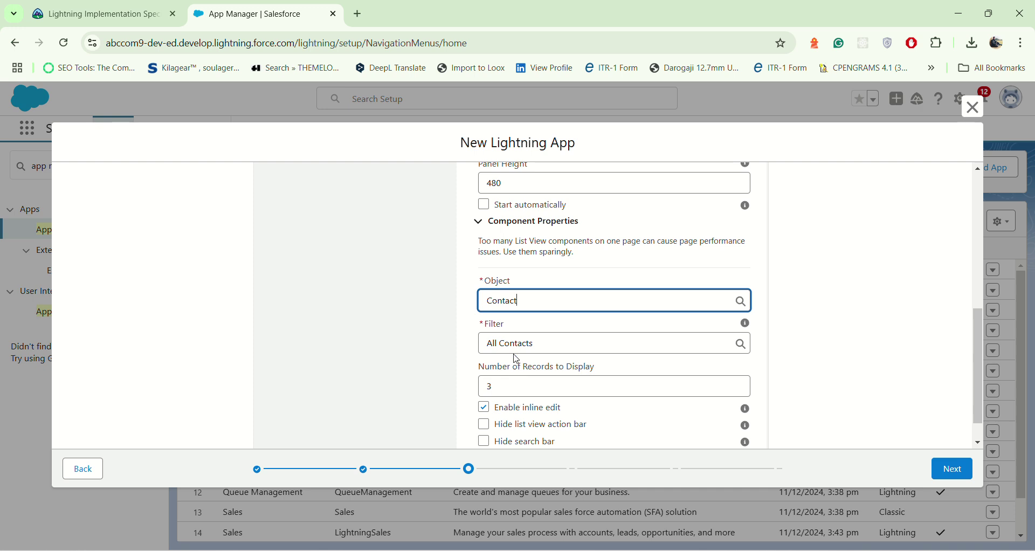
pyautogui.click(545, 345)
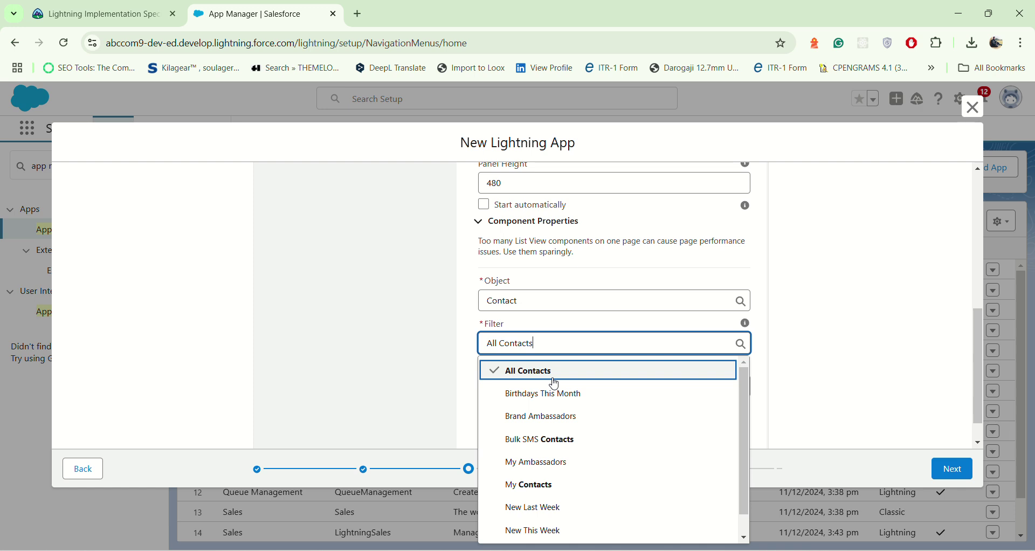
pyautogui.click(565, 420)
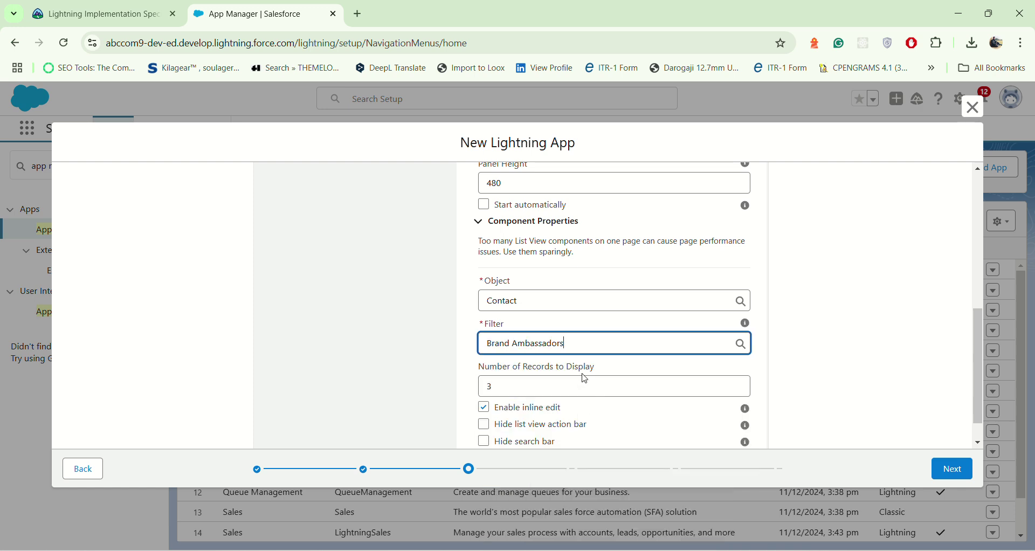
# Review the List View item's utility and component properties, and proceed to the wizard's next page
pyautogui.scroll(3, 585, 378)
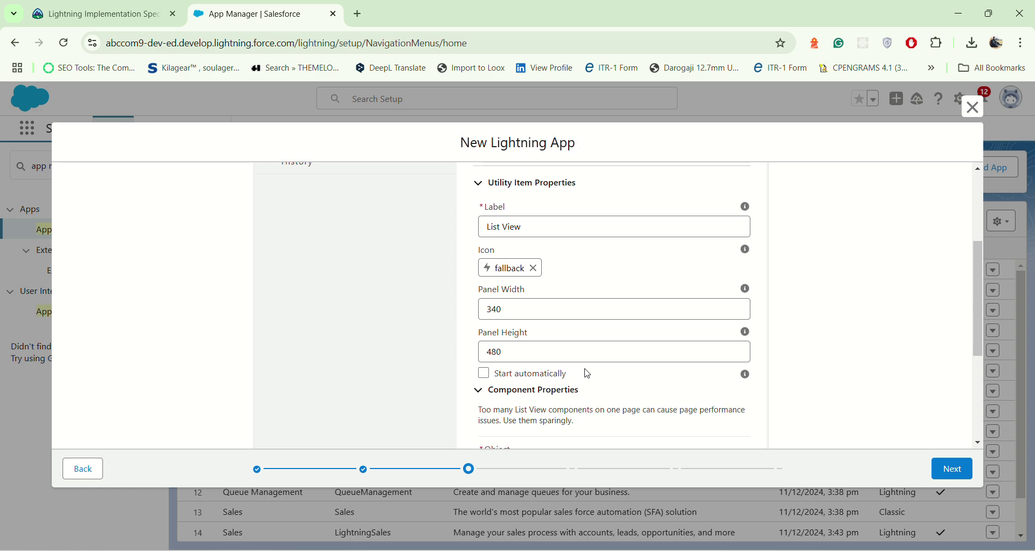
pyautogui.scroll(3, 587, 374)
pyautogui.scroll(-4, 588, 373)
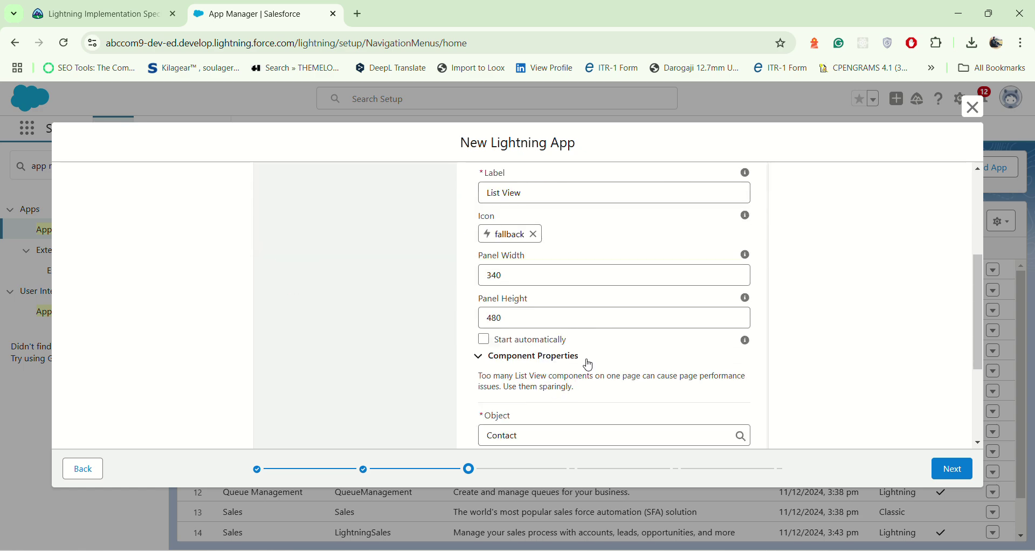
pyautogui.scroll(4, 593, 324)
pyautogui.scroll(-1, 592, 327)
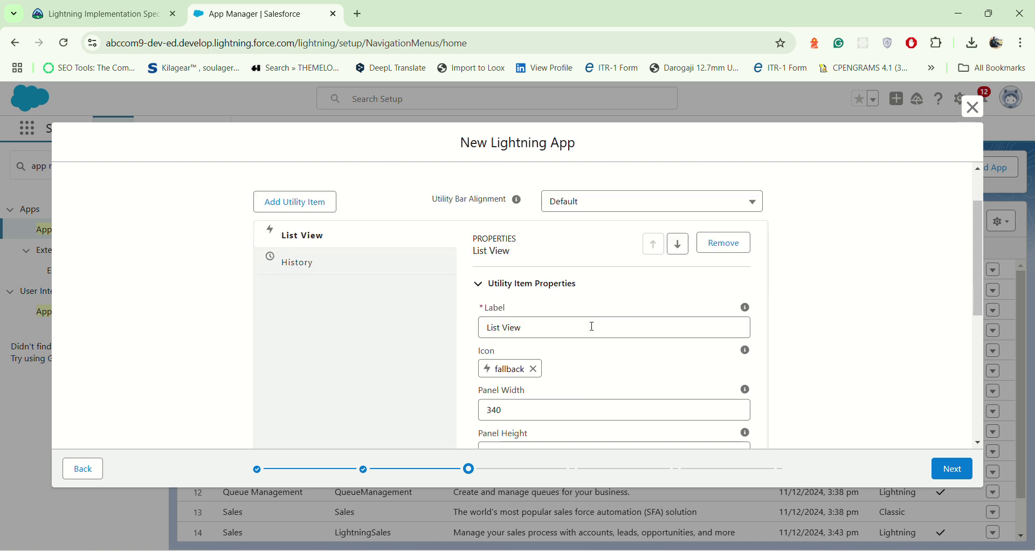
pyautogui.scroll(-2, 593, 328)
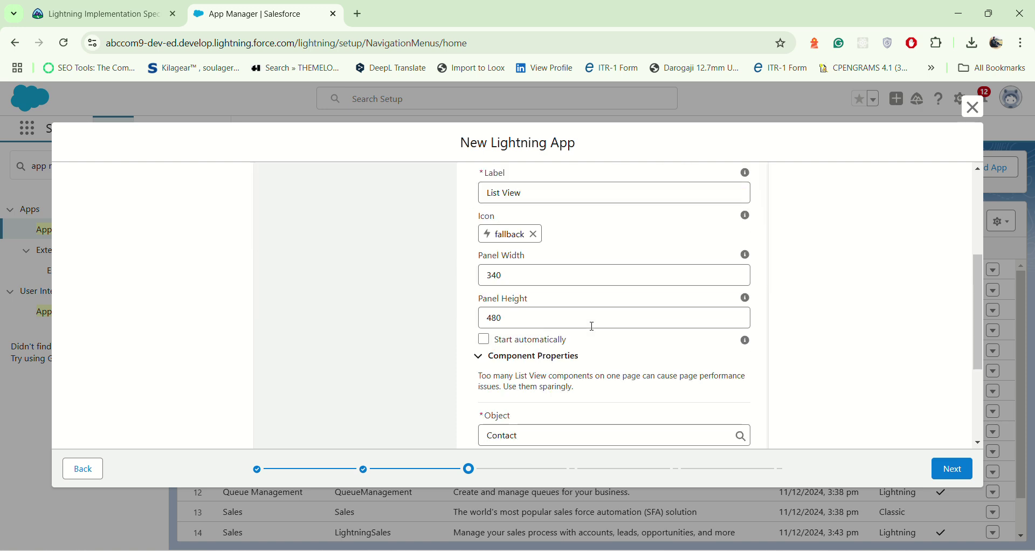
pyautogui.scroll(-3, 593, 326)
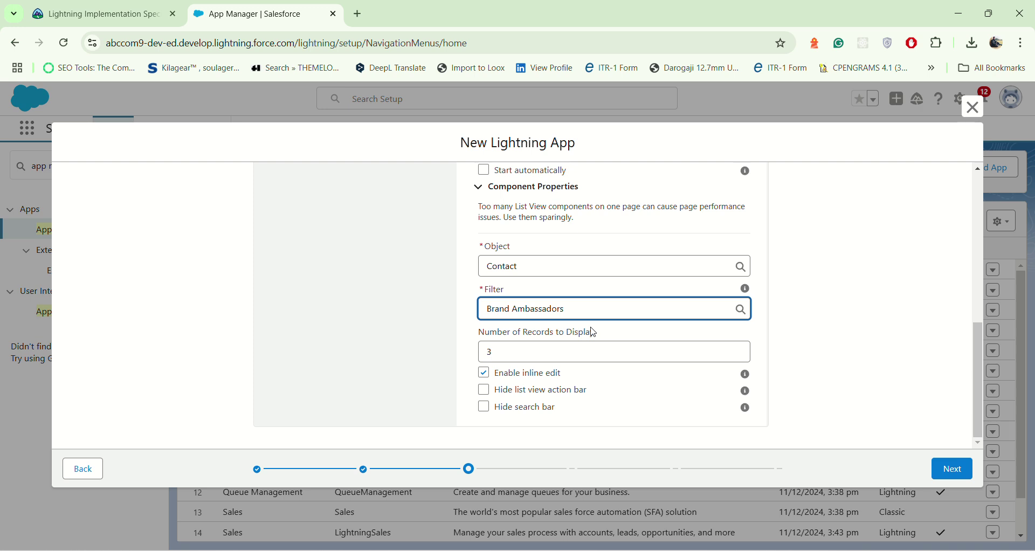
pyautogui.click(965, 474)
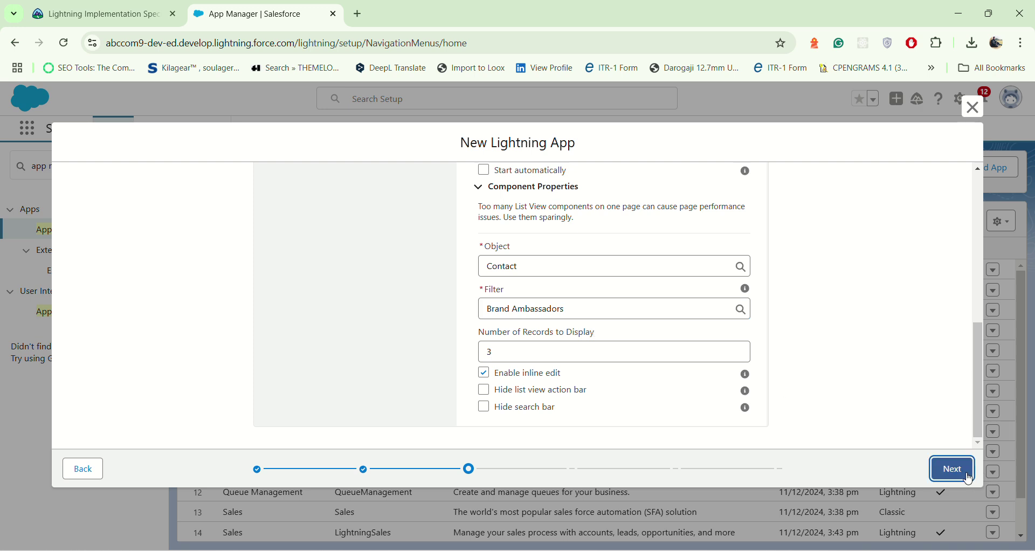
# Find the Home item with the pink house icon using the search "home" and add it to the app's navigation items
pyautogui.click(321, 300)
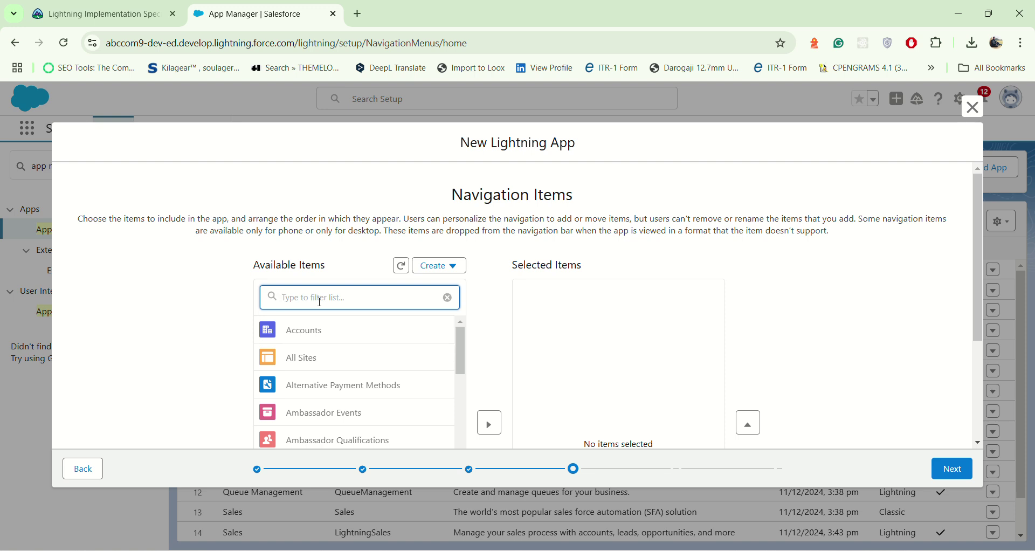
pyautogui.write('home')
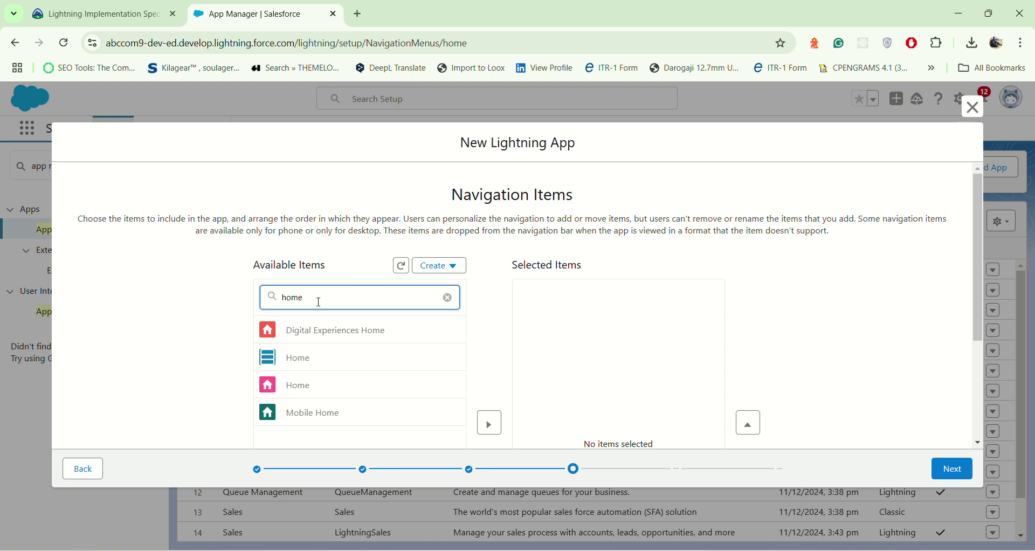
pyautogui.click(349, 381)
pyautogui.scroll(-3, 399, 378)
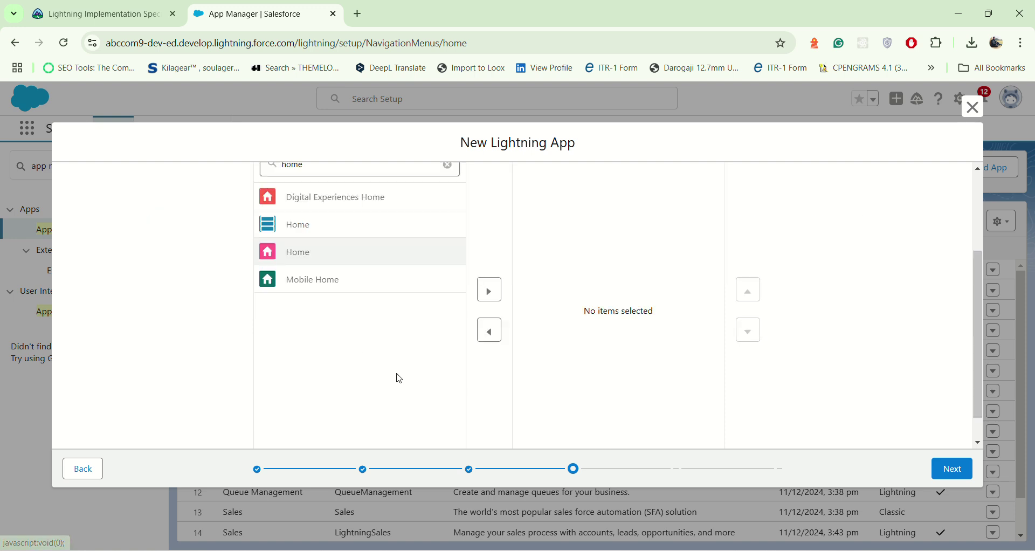
pyautogui.click(491, 287)
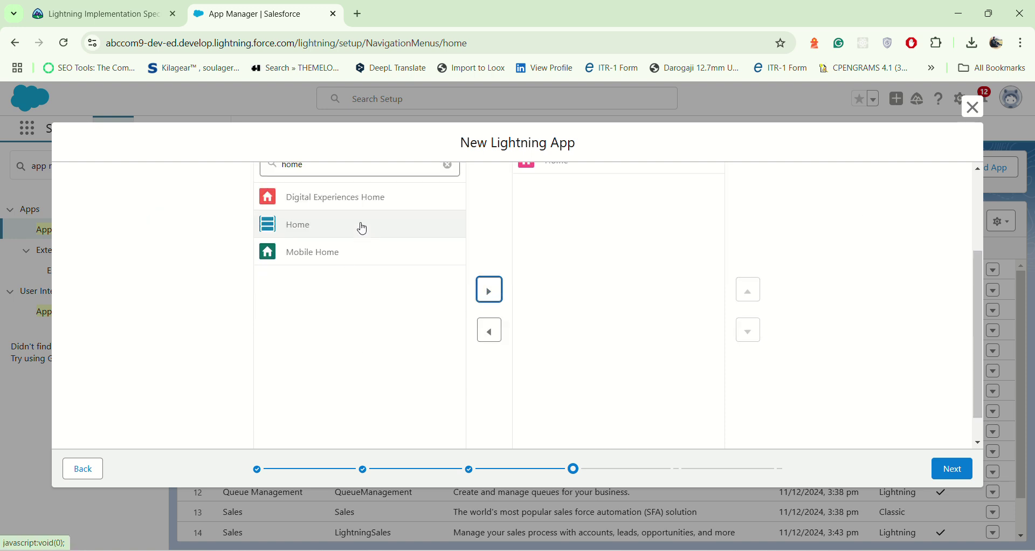
# Find Campaigns among the available items and add it to the app's navigation items
pyautogui.moveTo(973, 354); pyautogui.dragTo(980, 323)
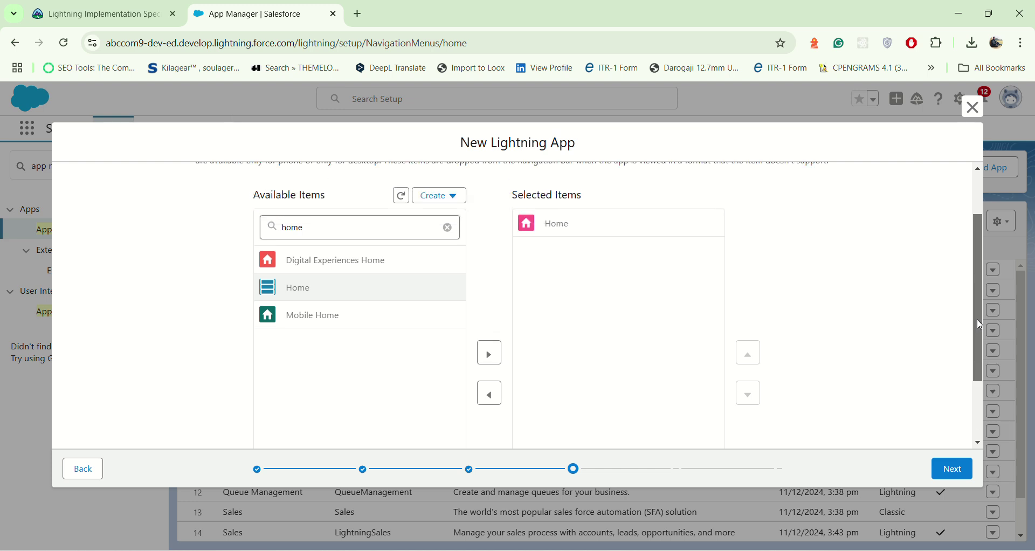
pyautogui.click(449, 229)
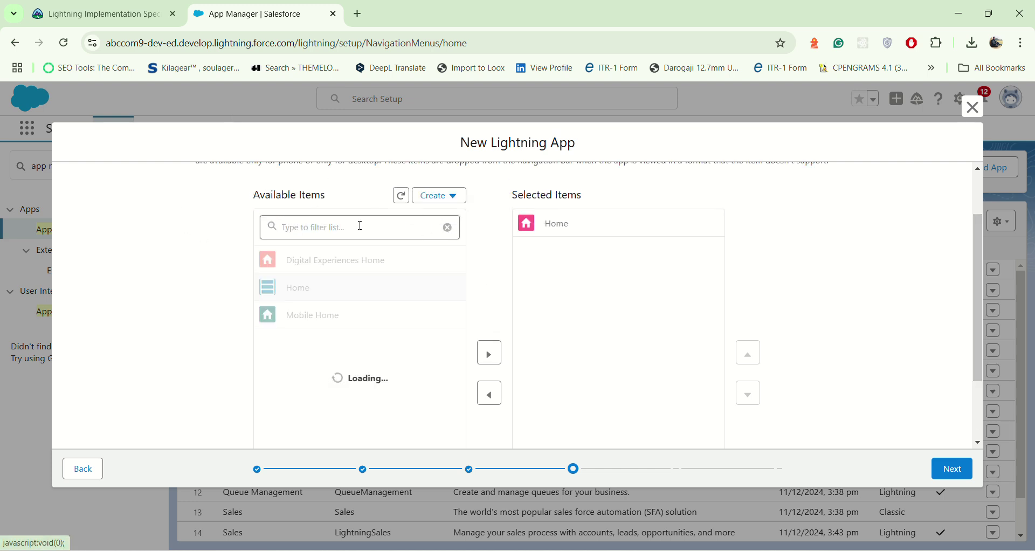
pyautogui.click(358, 226)
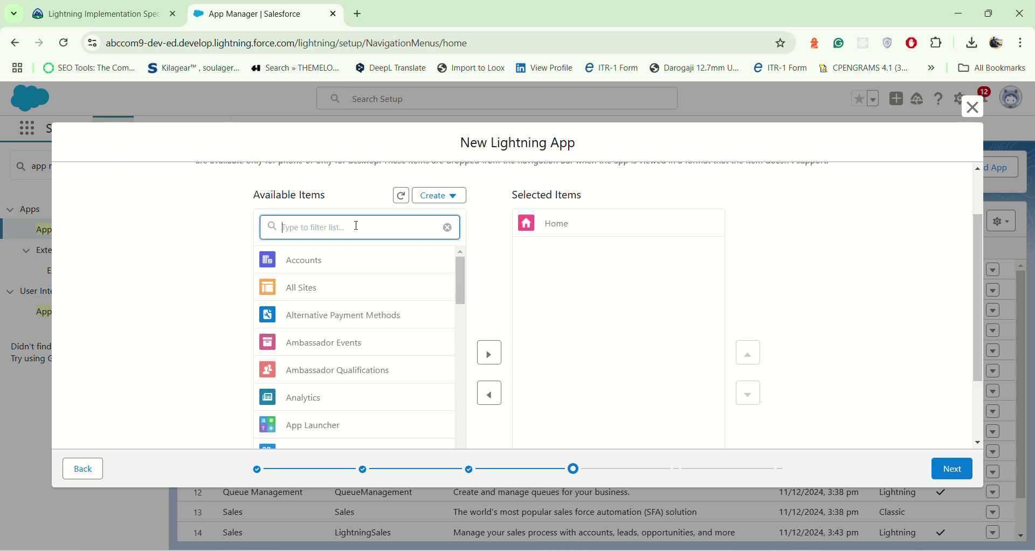
pyautogui.write('camp')
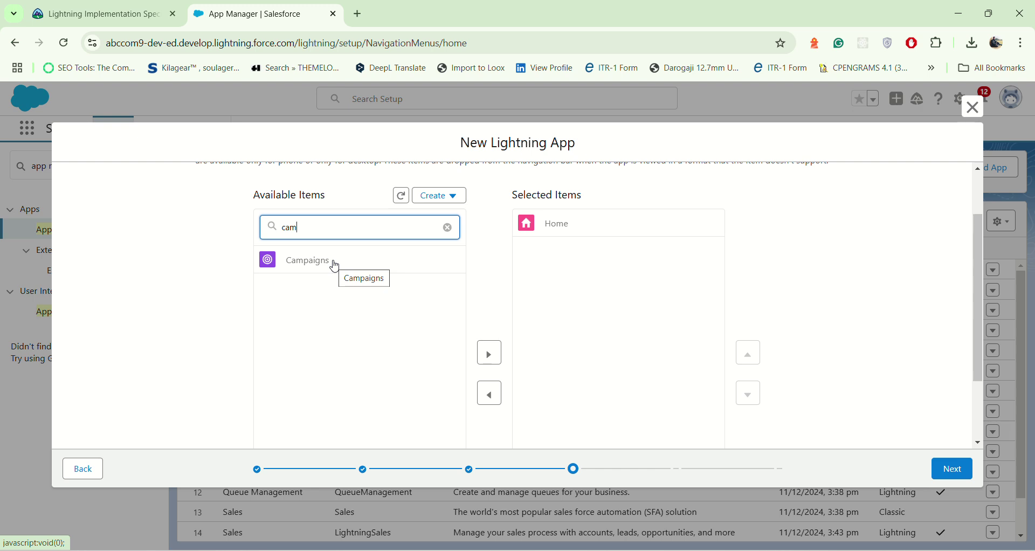
pyautogui.click(447, 228)
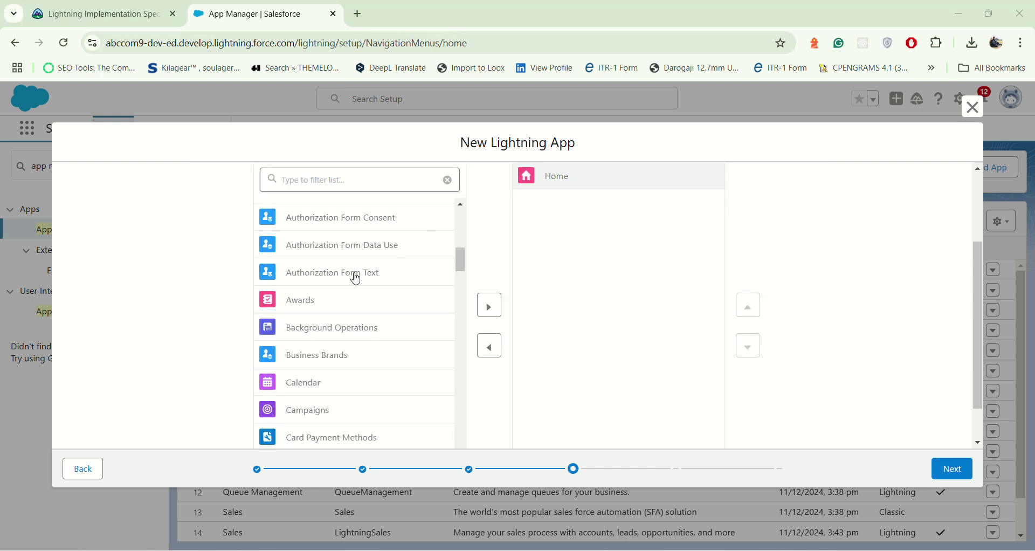
pyautogui.scroll(-2, 309, 345)
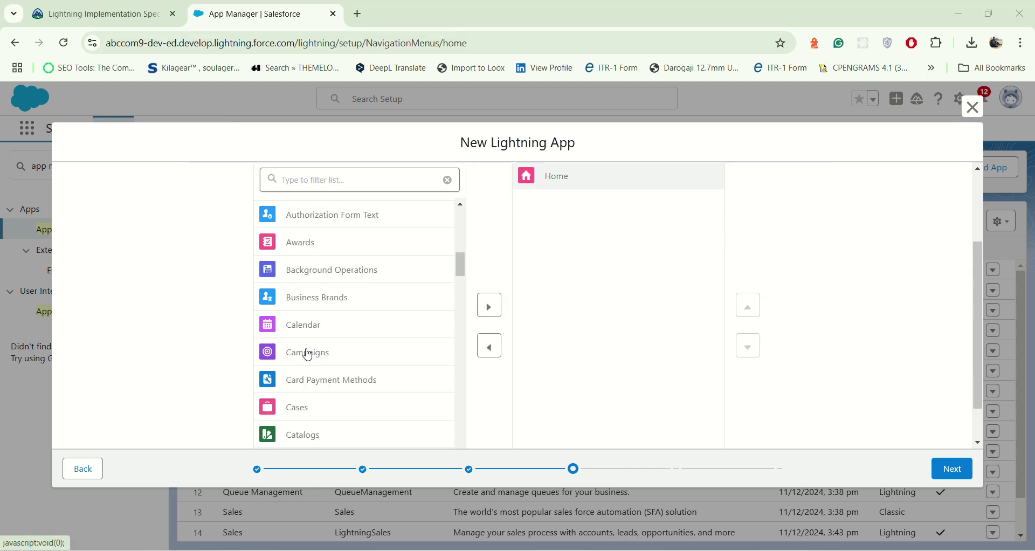
pyautogui.click(313, 351)
pyautogui.click(490, 290)
# Find Contacts with the search "con" and add it to the app's navigation items
pyautogui.scroll(3, 369, 291)
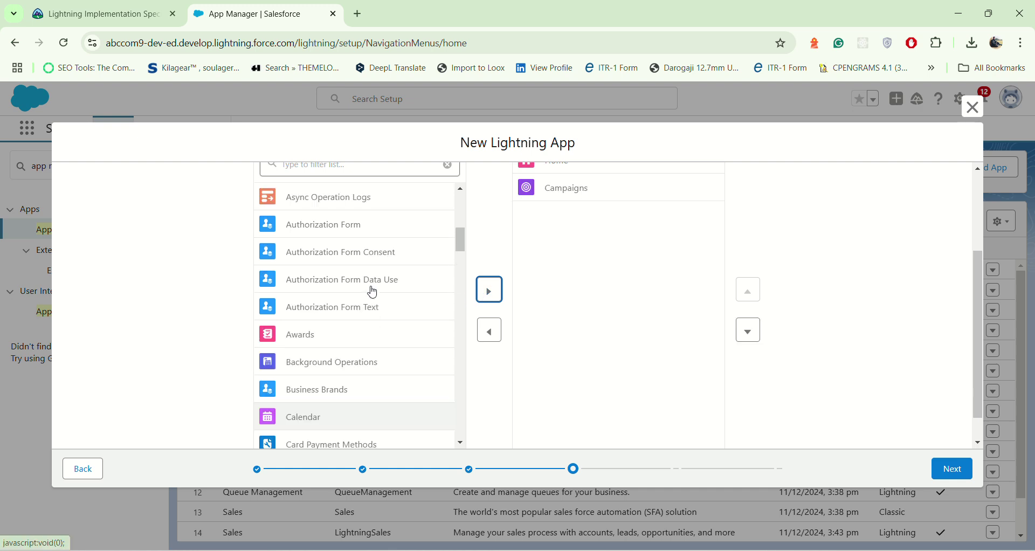
pyautogui.scroll(1, 337, 173)
pyautogui.click(321, 238)
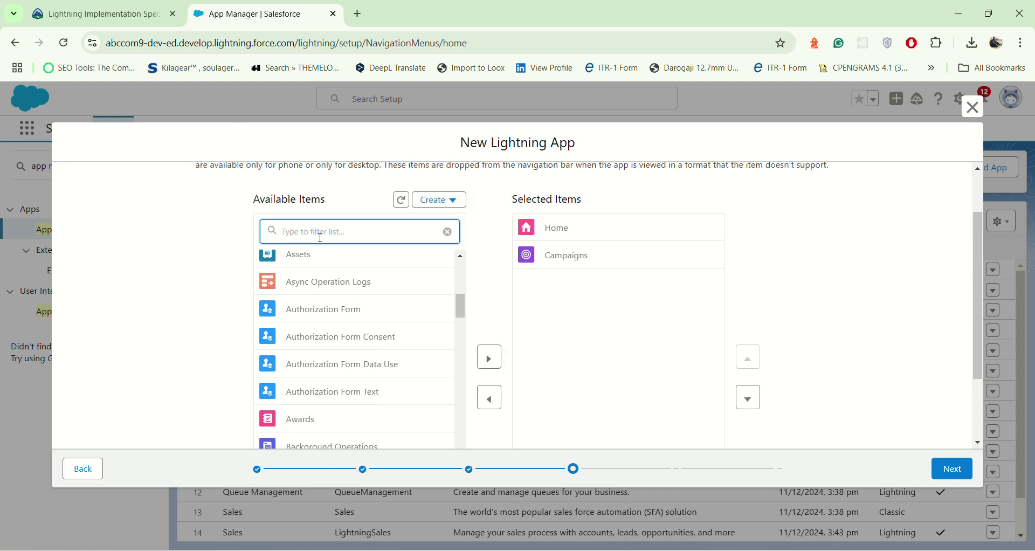
pyautogui.write('c')
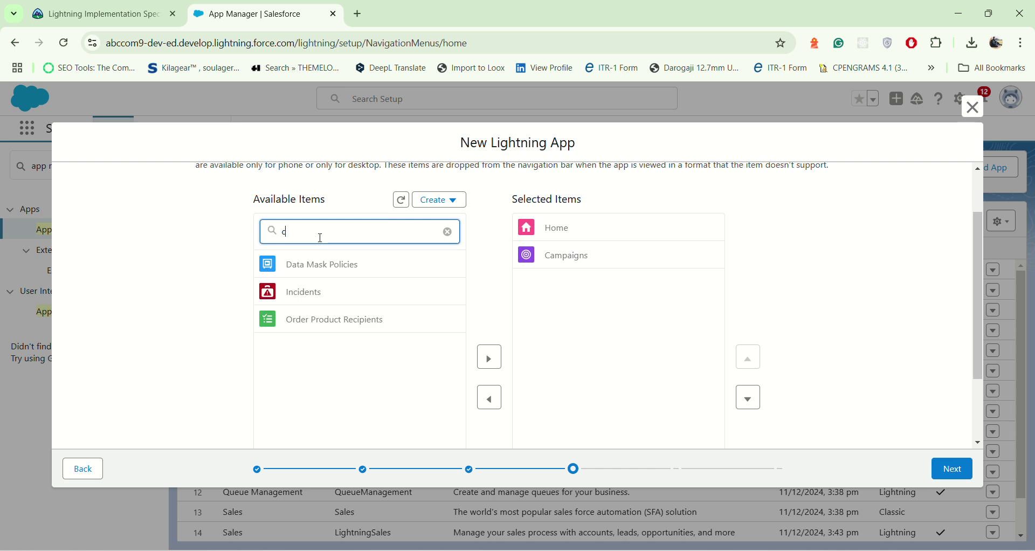
pyautogui.write('on')
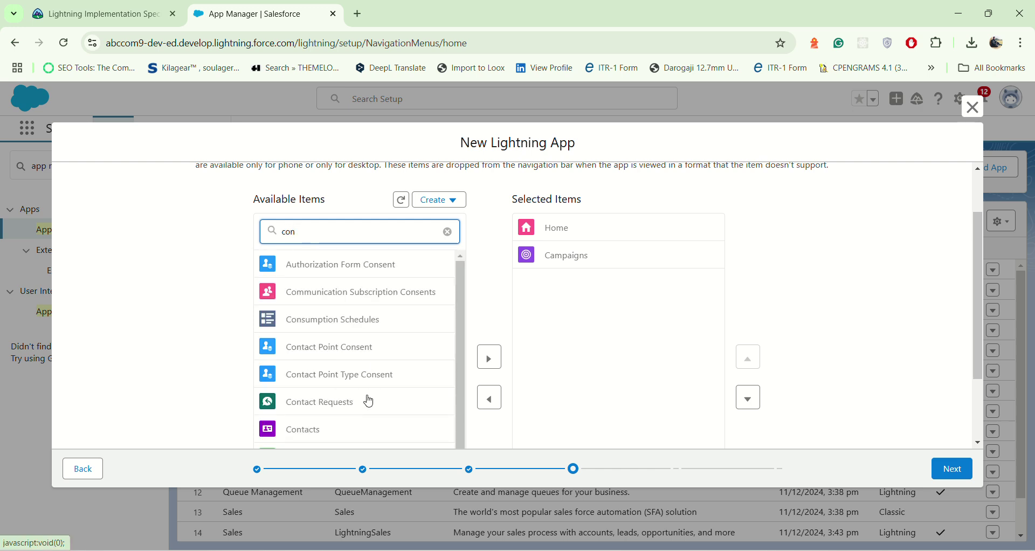
pyautogui.click(339, 430)
pyautogui.click(490, 294)
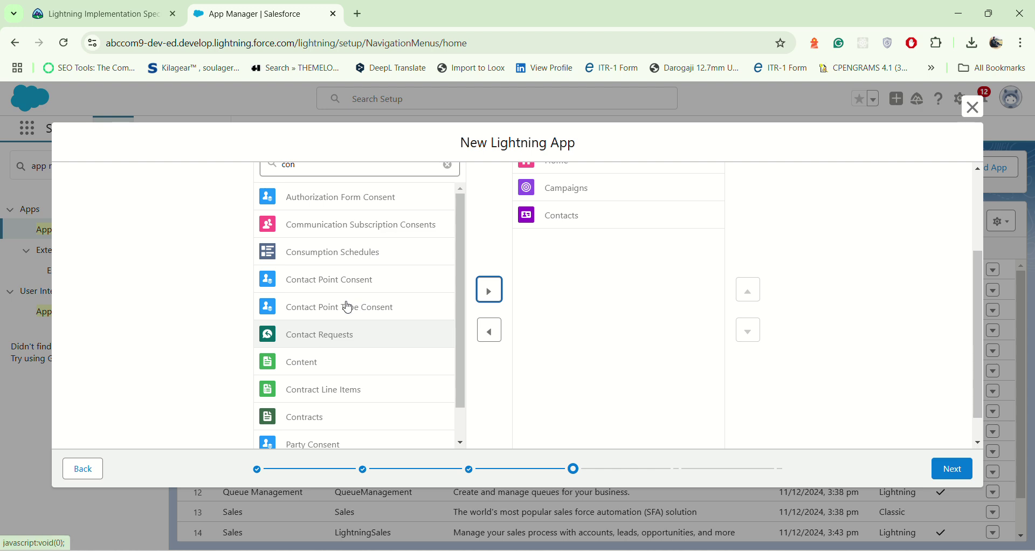
# Find Ambassador Qualifications with the search "am" and add it to the app's navigation items
pyautogui.click(442, 169)
pyautogui.click(447, 166)
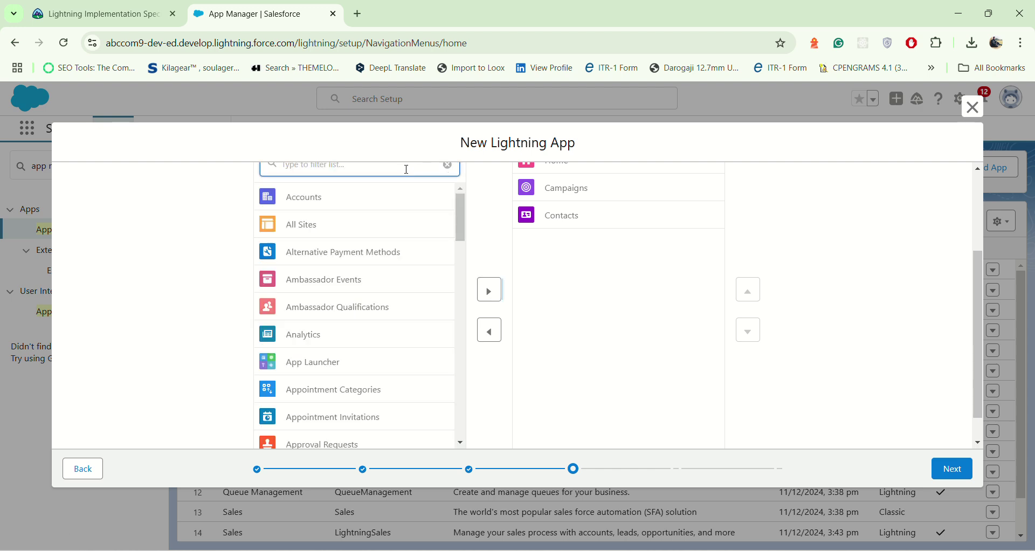
pyautogui.write('am')
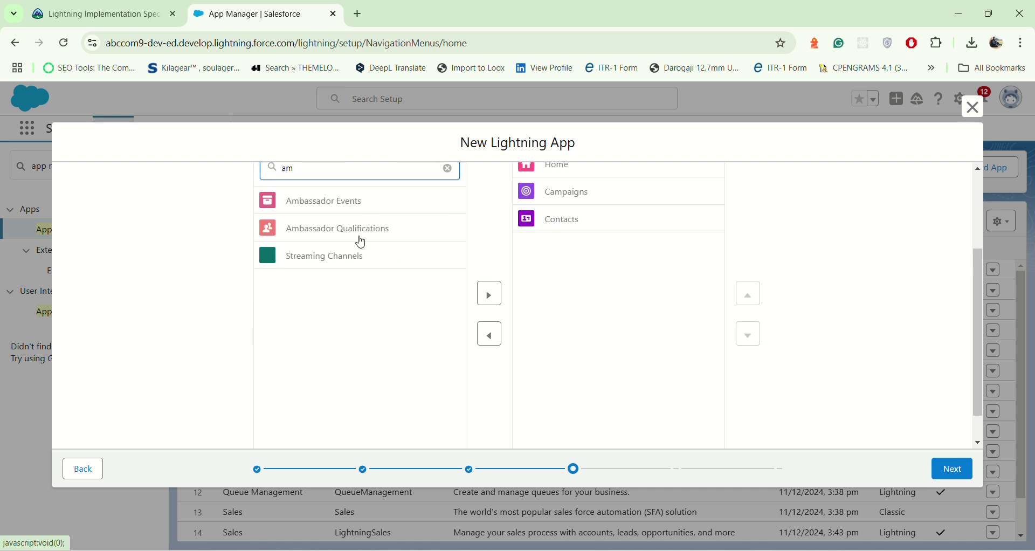
pyautogui.click(302, 231)
pyautogui.click(489, 291)
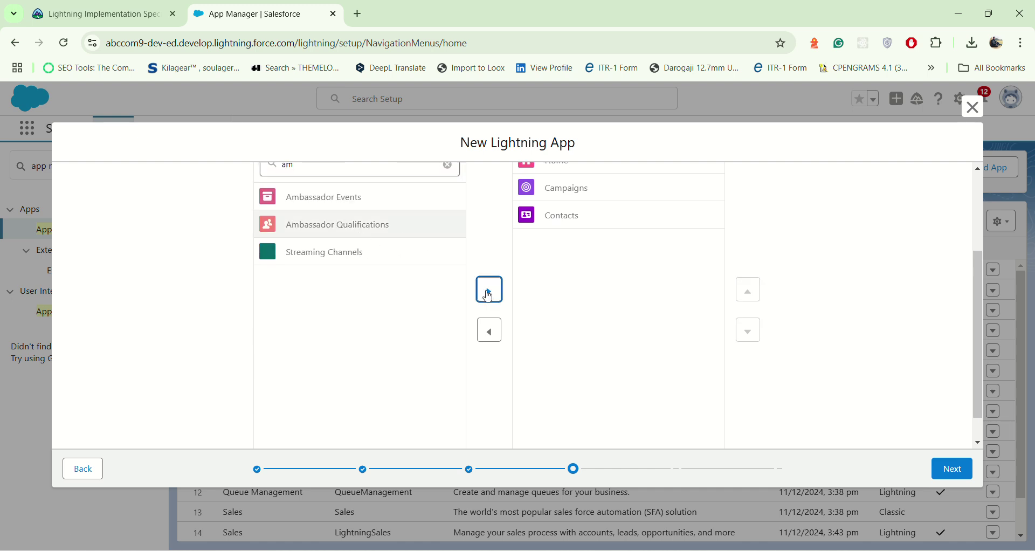
# Find Ambassador Events with the search "amb" and add it to the app's navigation items
pyautogui.click(448, 167)
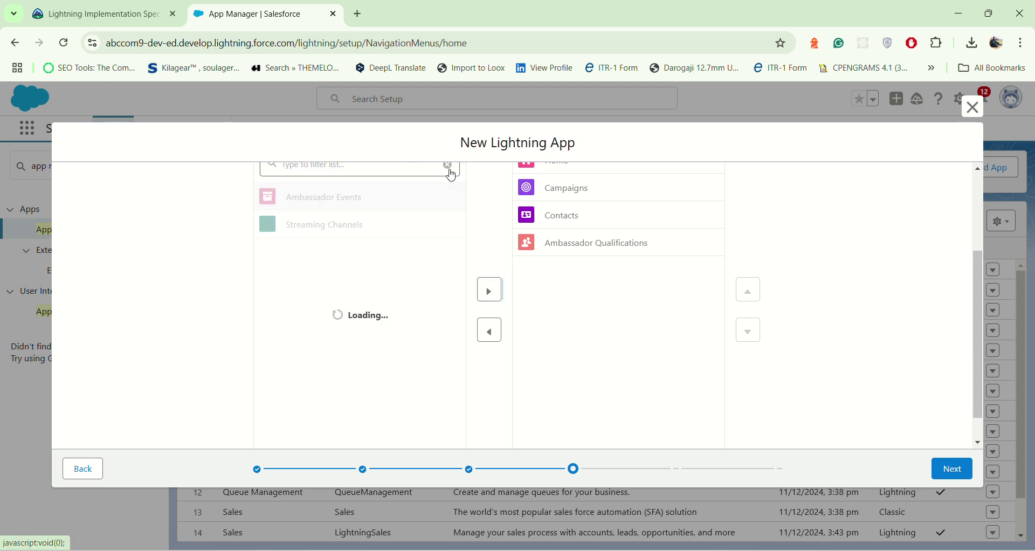
pyautogui.click(392, 171)
pyautogui.write('amb')
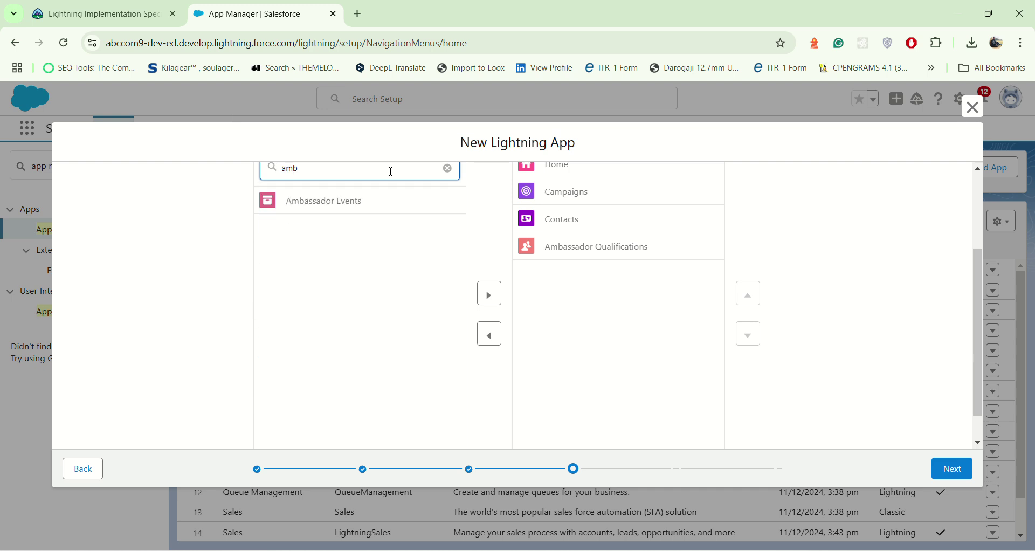
pyautogui.click(386, 201)
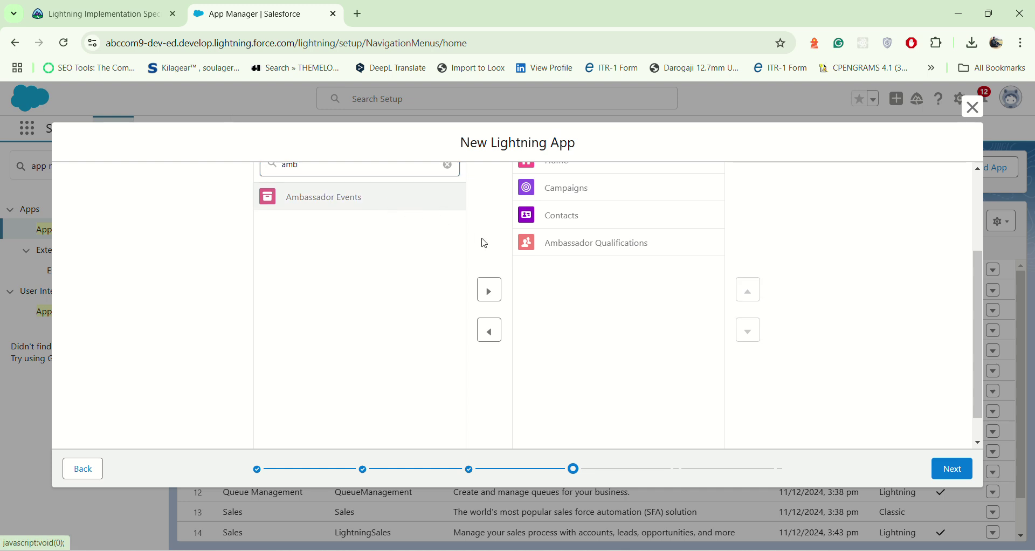
pyautogui.click(486, 299)
# Find Reports with the search "rep", add it to the app's navigation items, and proceed to the navigation rules
pyautogui.scroll(3, 432, 281)
pyautogui.click(446, 295)
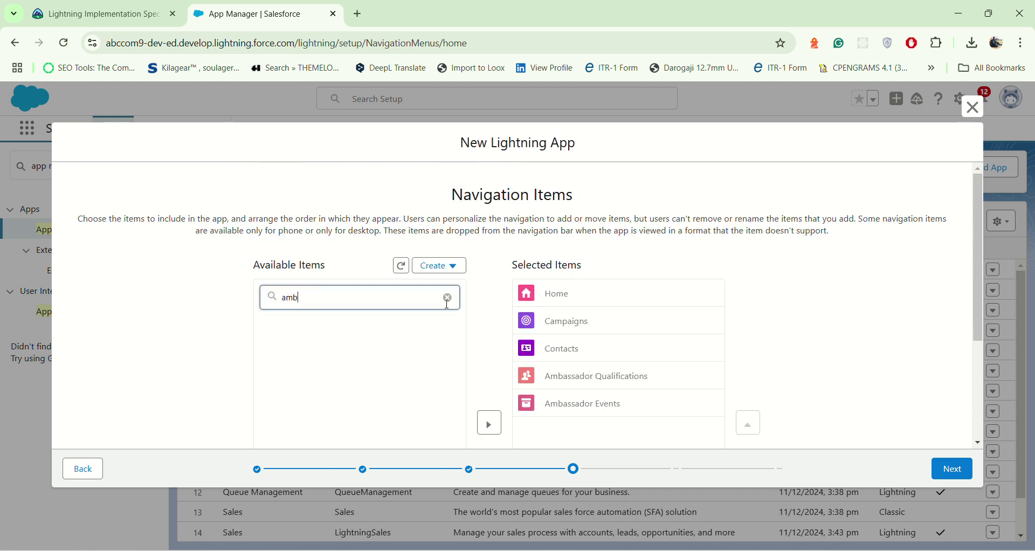
pyautogui.click(448, 298)
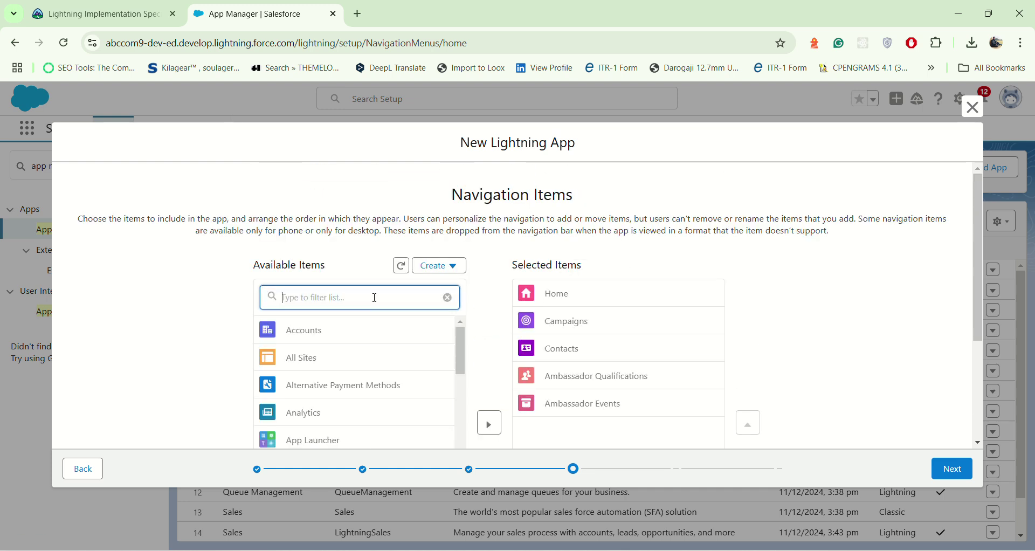
pyautogui.write('re')
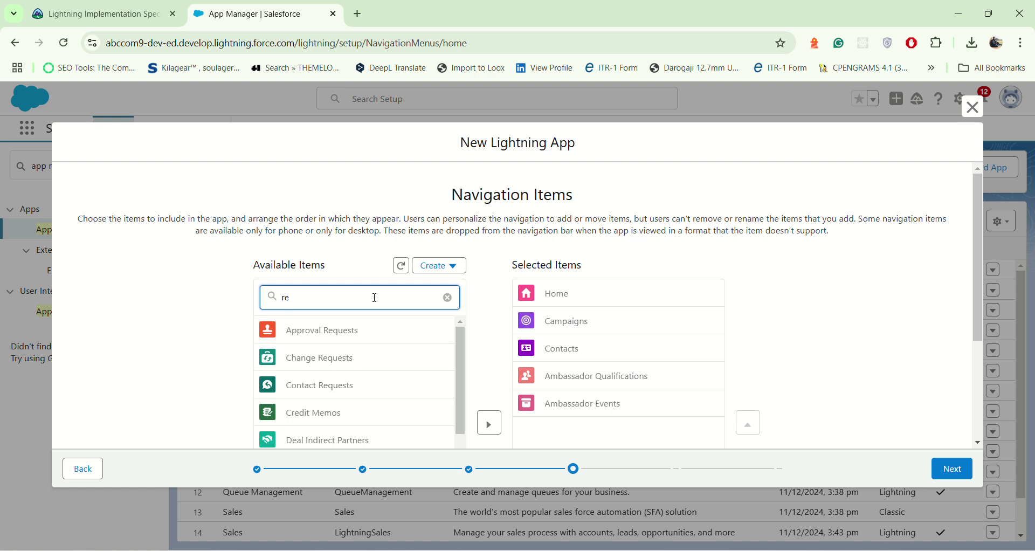
pyautogui.write('p')
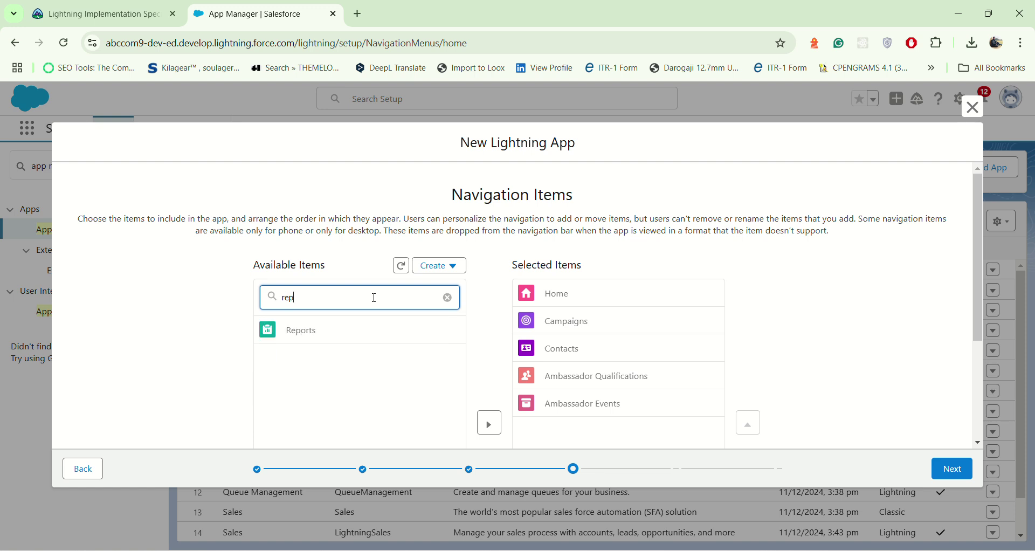
pyautogui.click(354, 331)
pyautogui.click(490, 292)
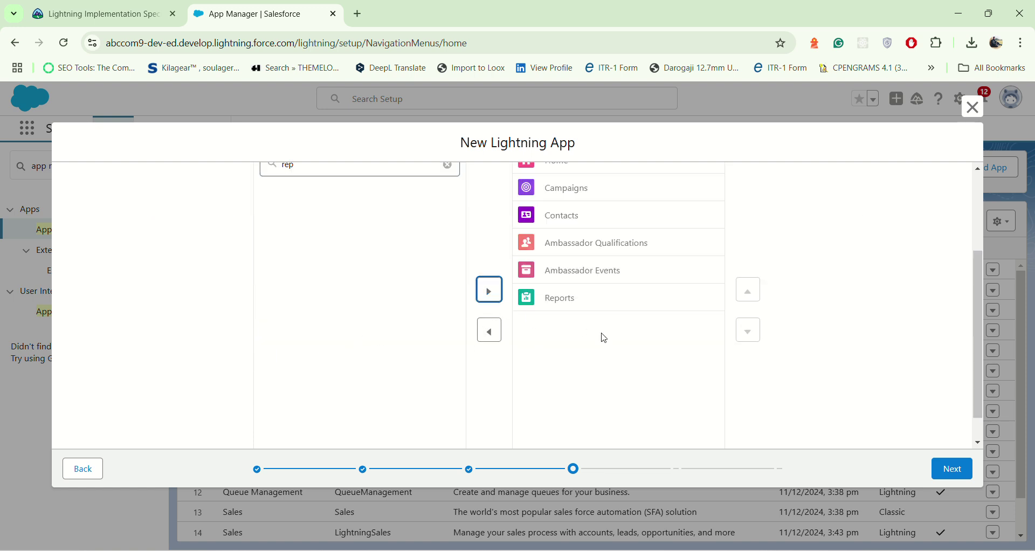
pyautogui.scroll(3, 605, 338)
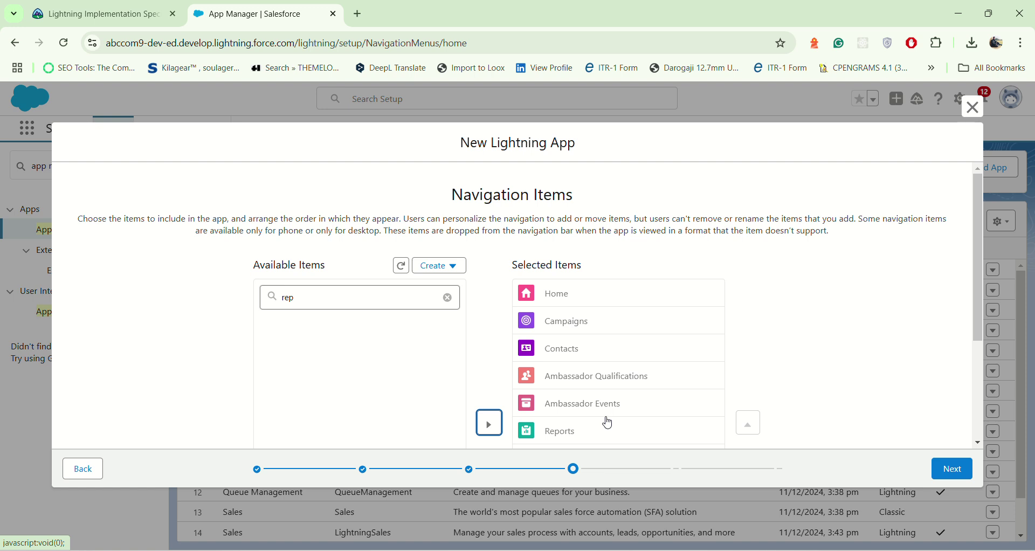
pyautogui.click(963, 469)
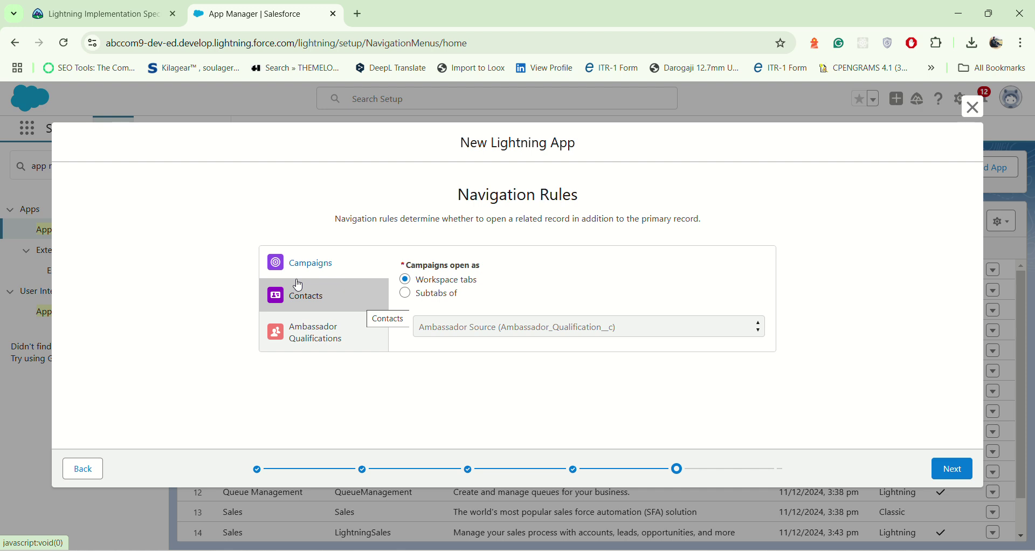
# Set Campaigns to open as workspace tabs in the navigation rules and proceed to the user profiles
pyautogui.click(406, 295)
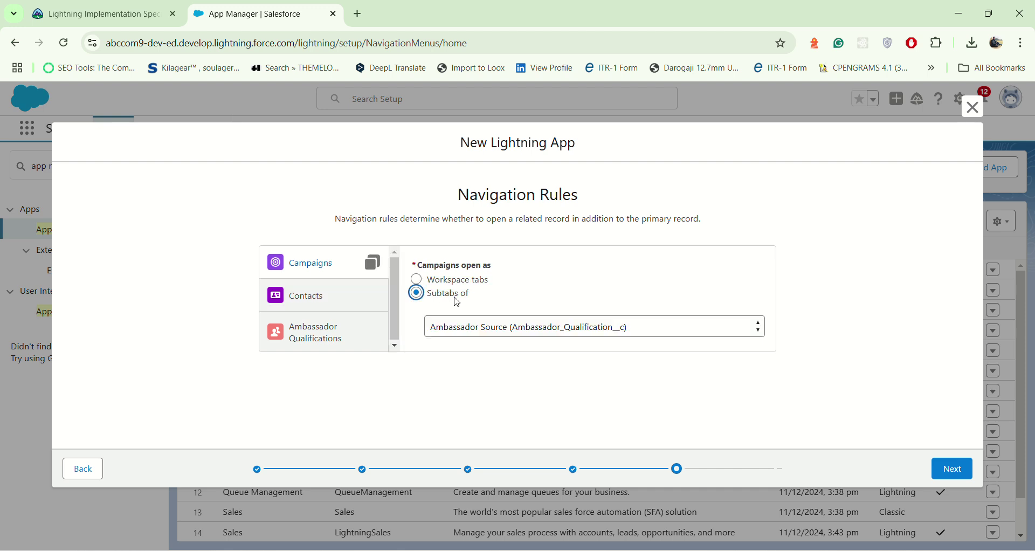
pyautogui.click(418, 280)
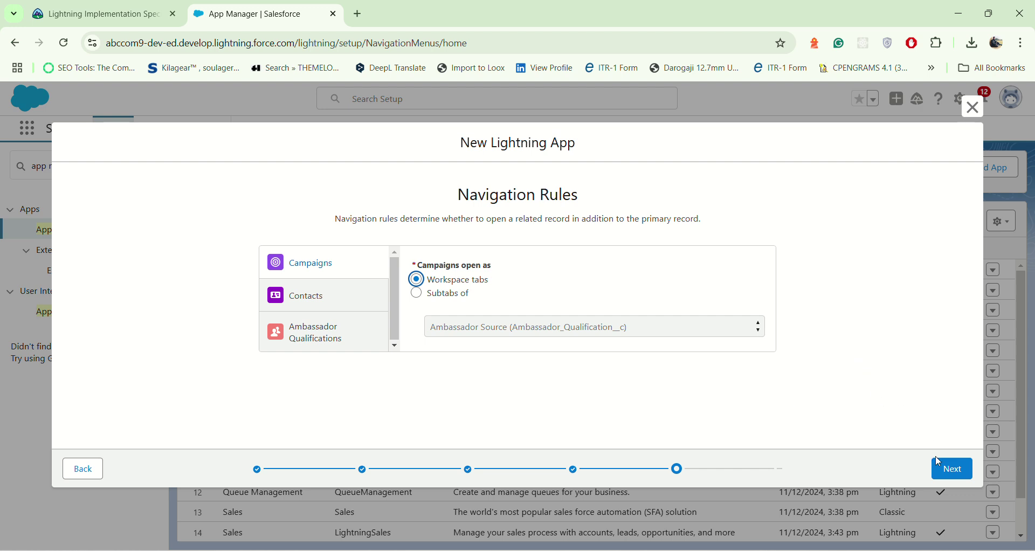
pyautogui.click(948, 468)
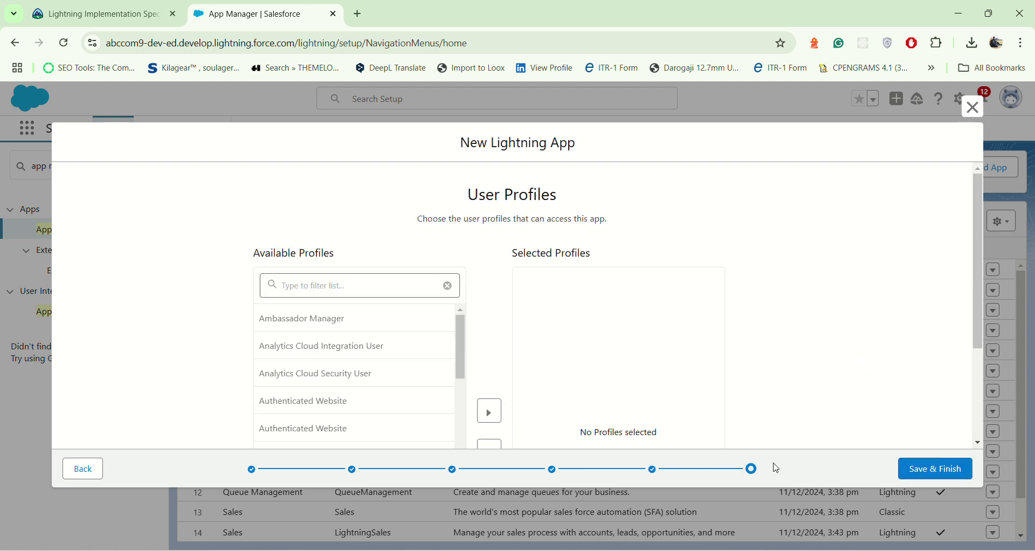
# Find the System Administrator profile with the search "system" and add it to the app's selected profiles
pyautogui.click(320, 284)
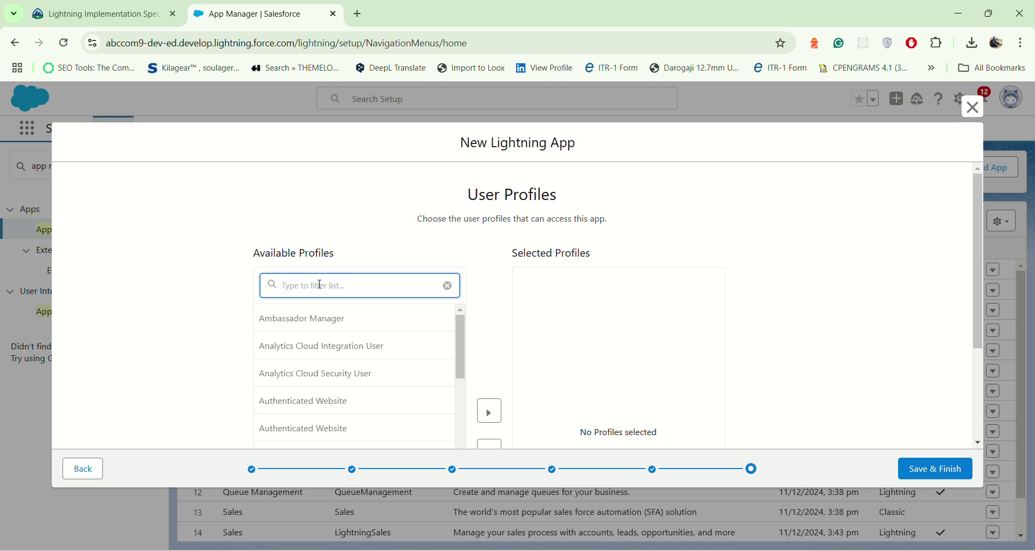
pyautogui.write('sys')
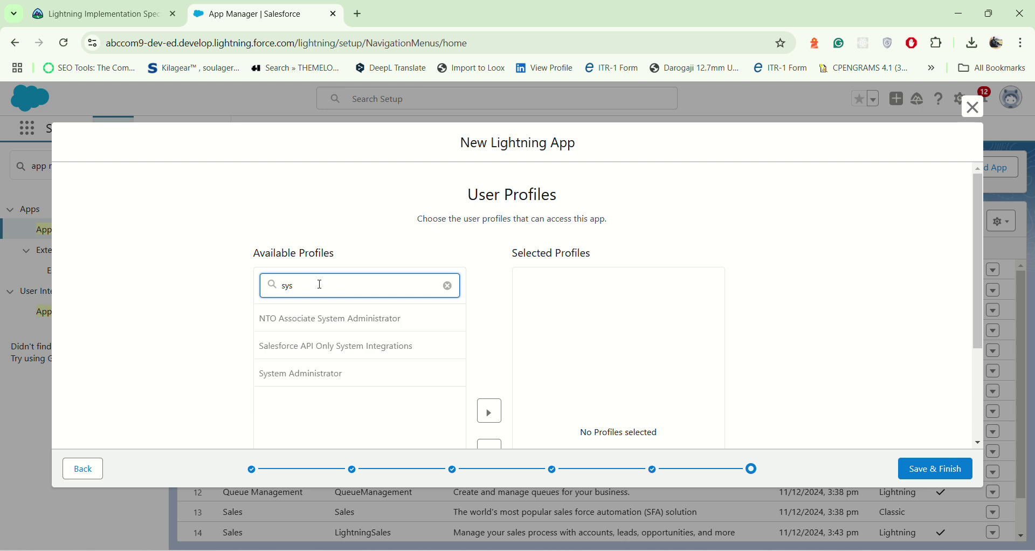
pyautogui.write('tem')
pyautogui.click(371, 373)
pyautogui.scroll(-2, 371, 373)
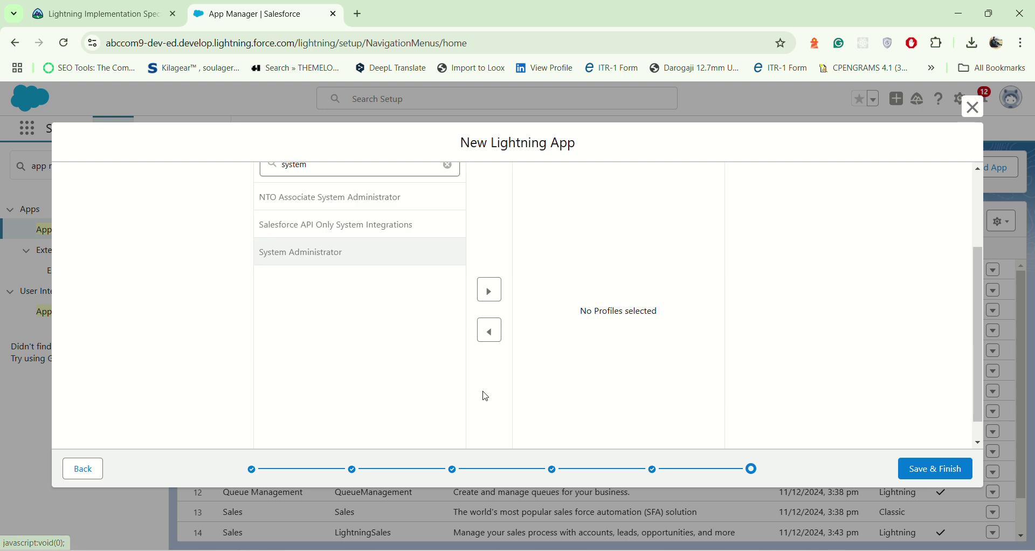
pyautogui.click(491, 290)
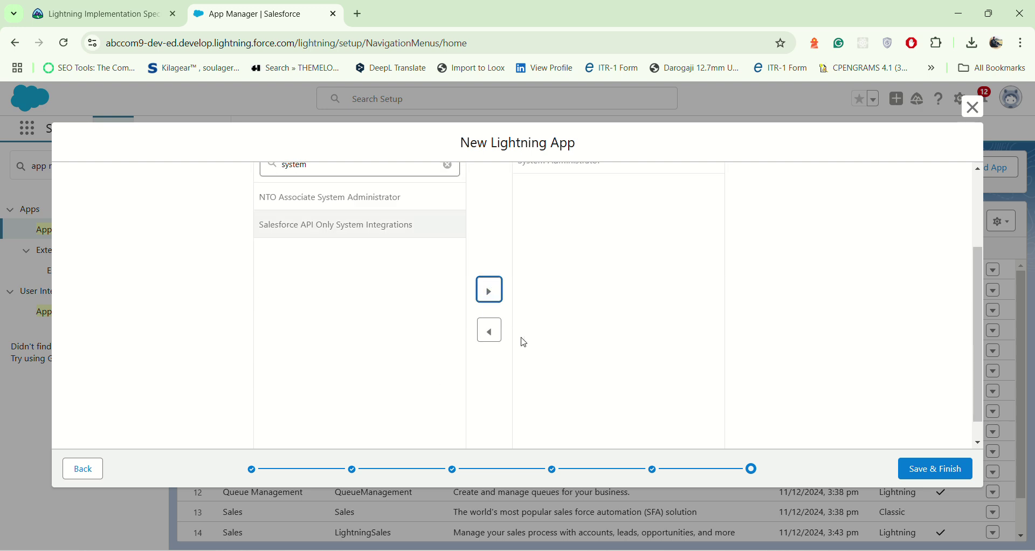
pyautogui.scroll(2, 825, 292)
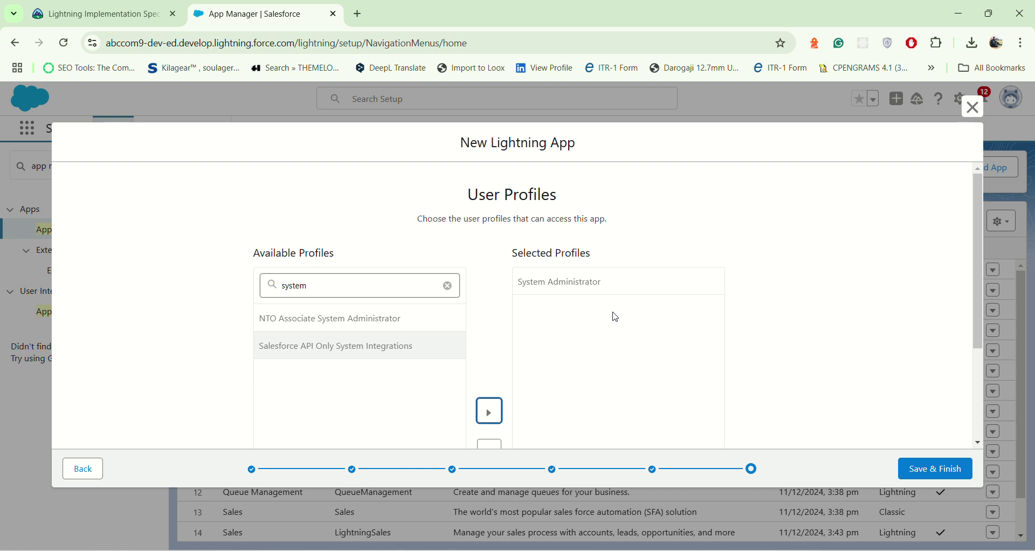
pyautogui.scroll(-2, 616, 317)
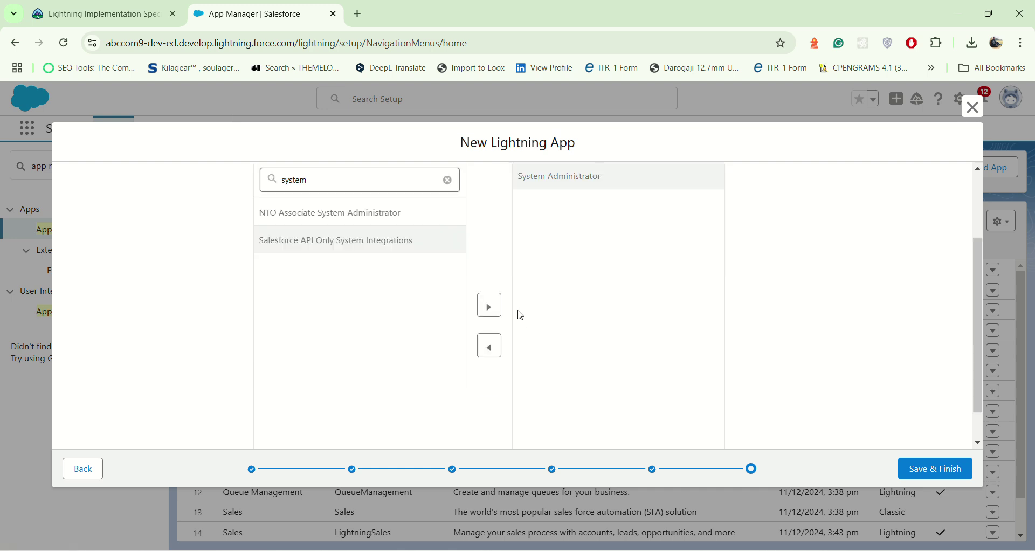
pyautogui.click(487, 315)
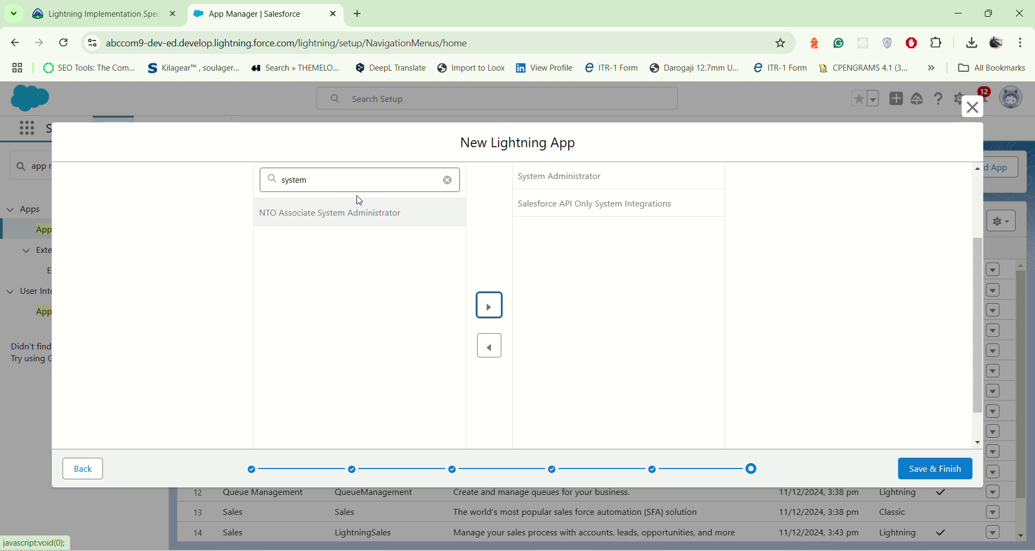
# Find the Ambassador Manager profile with the search "amb" and add it to the app's selected profiles
pyautogui.doubleClick(366, 177)
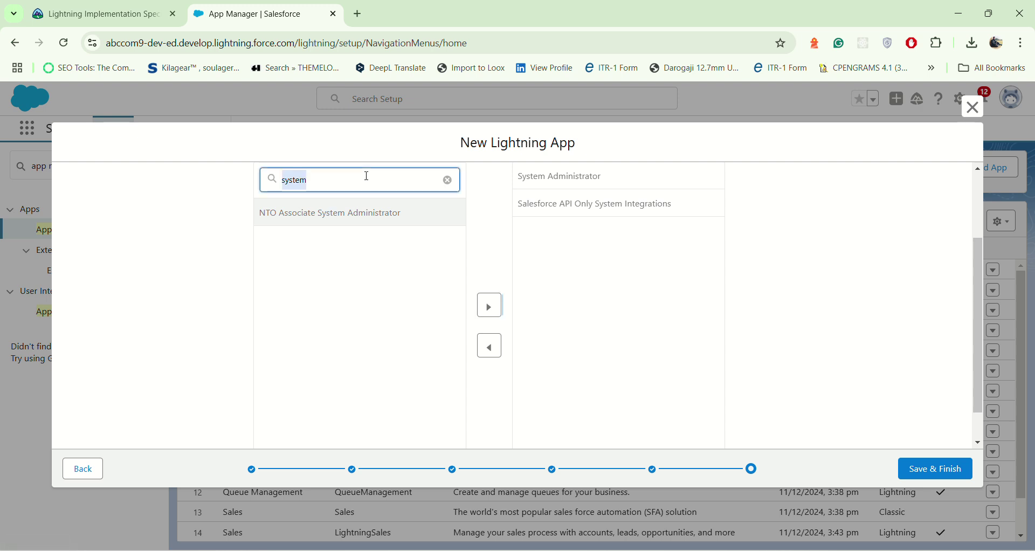
pyautogui.write('a')
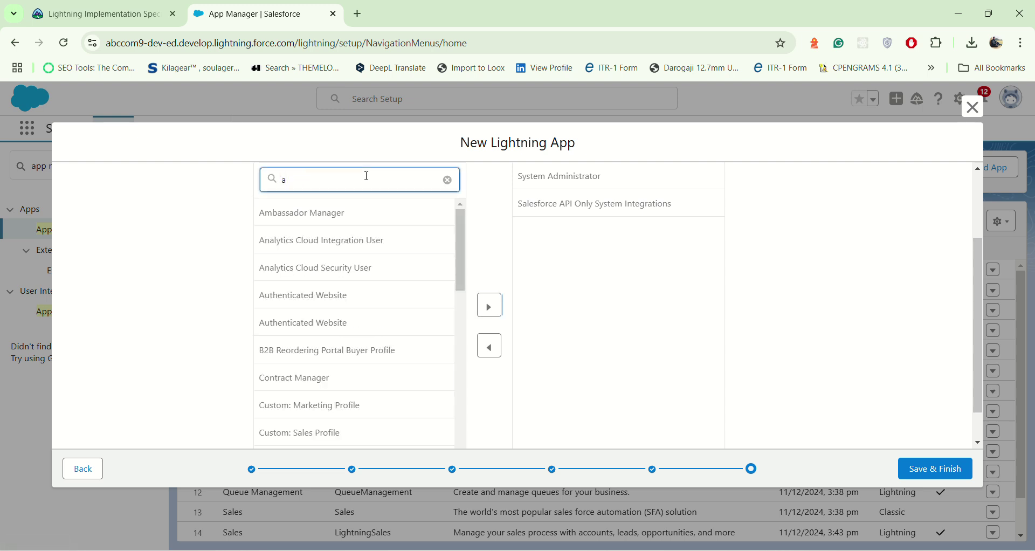
pyautogui.write('mb')
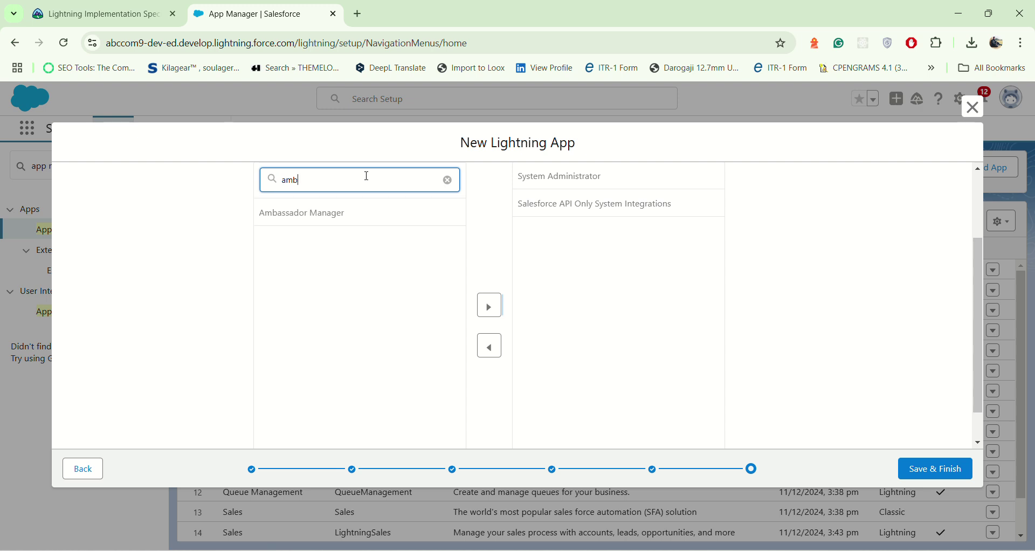
pyautogui.click(349, 212)
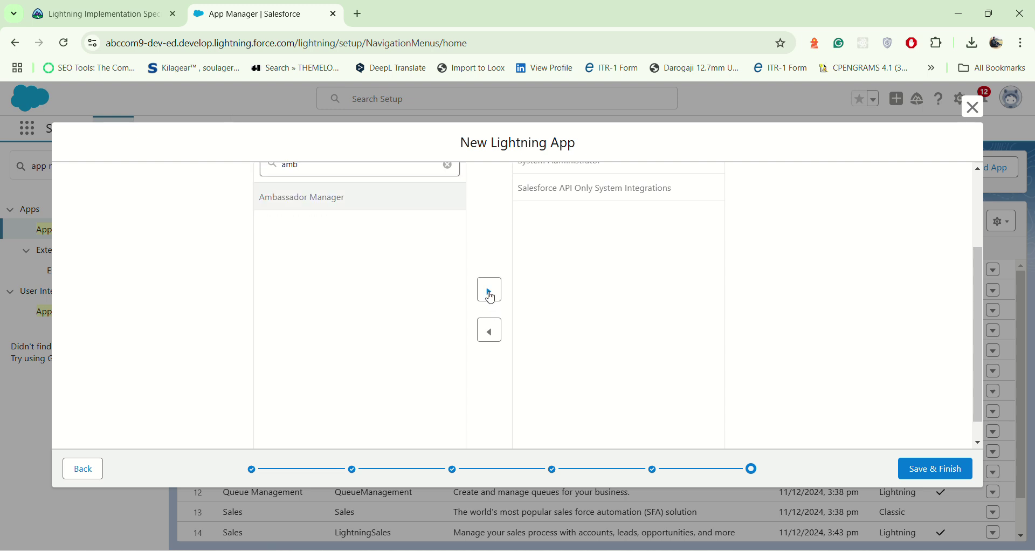
pyautogui.click(489, 290)
pyautogui.scroll(1, 386, 273)
pyautogui.scroll(-1, 555, 256)
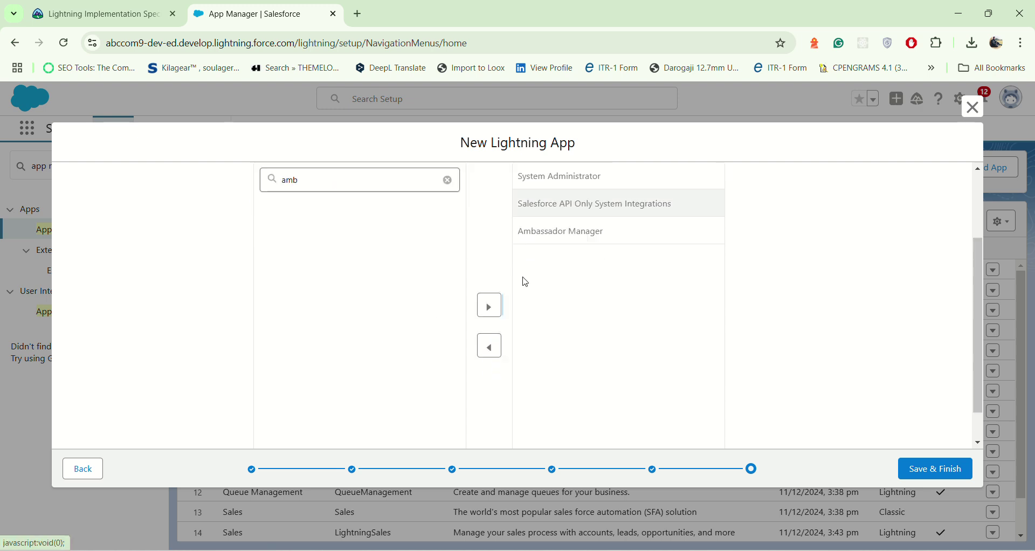
# Remove the Salesforce API Only System Integrations and System Administrator profiles from the app's selected profiles
pyautogui.click(485, 346)
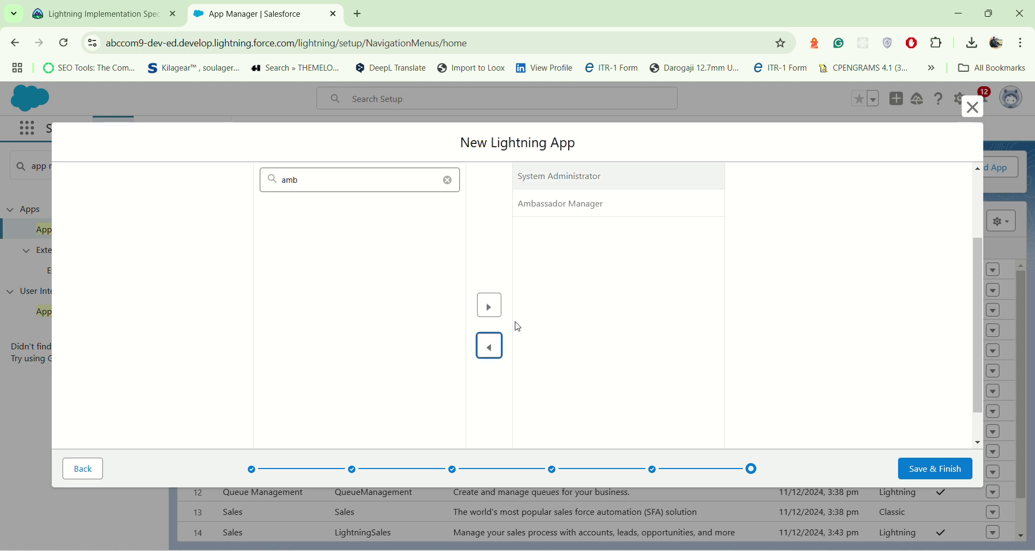
pyautogui.click(568, 185)
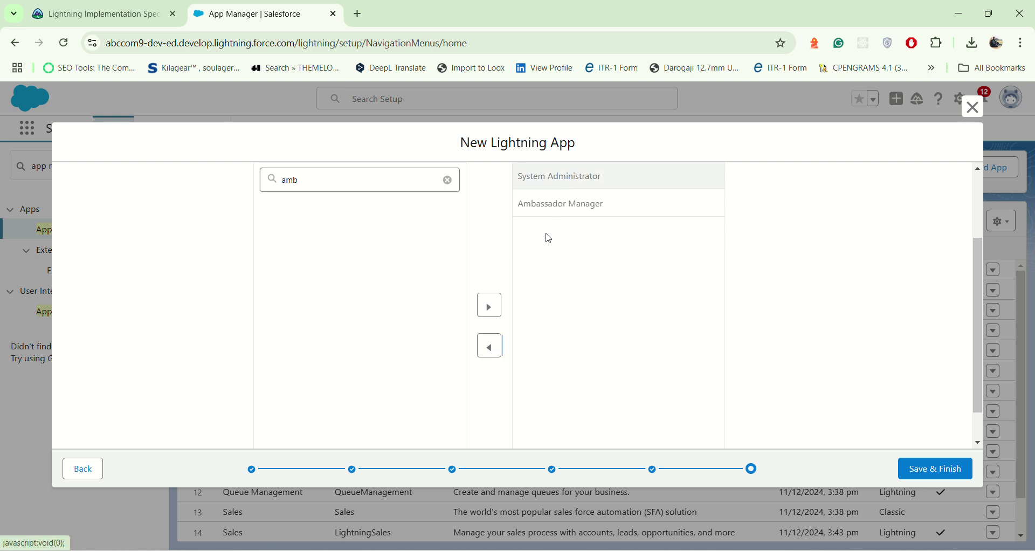
pyautogui.click(491, 346)
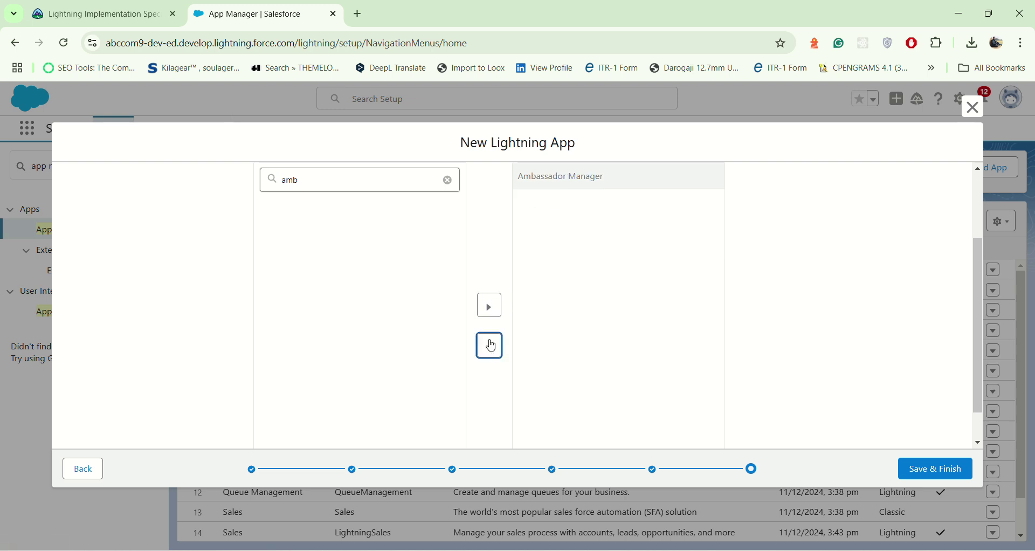
# Find System Administrator with the search "sys", add it to the selected profiles, and save and finish the new app
pyautogui.click(448, 180)
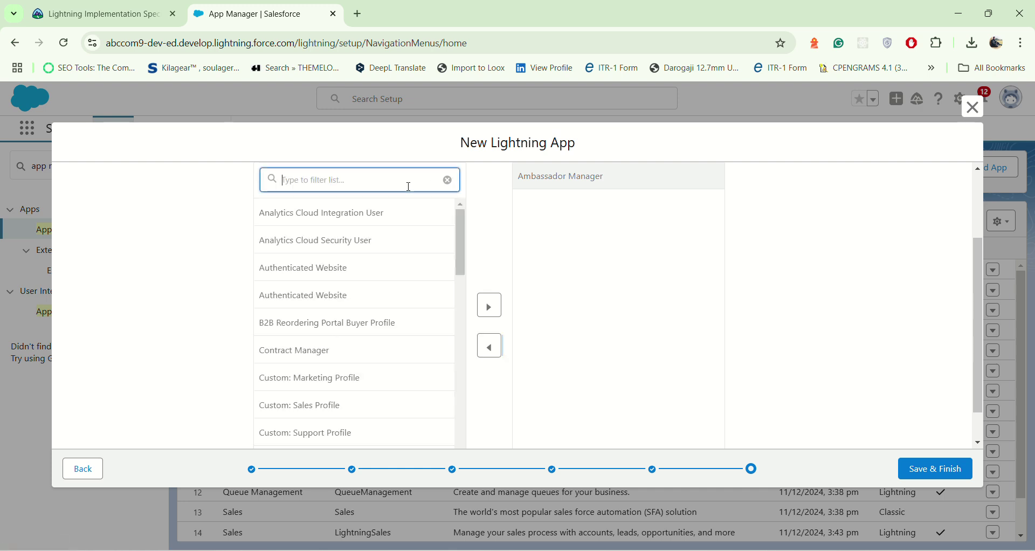
pyautogui.write('sys')
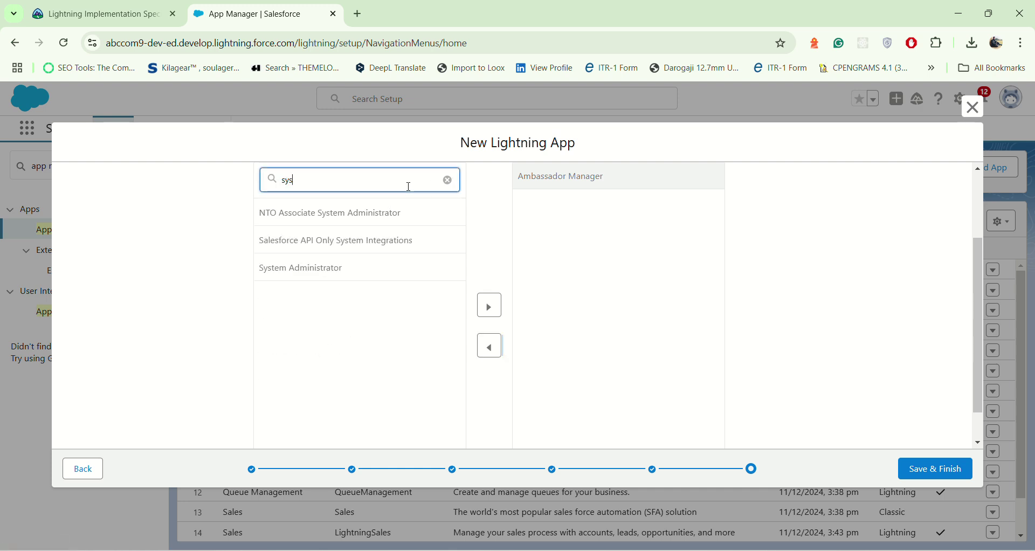
pyautogui.click(392, 272)
pyautogui.click(491, 291)
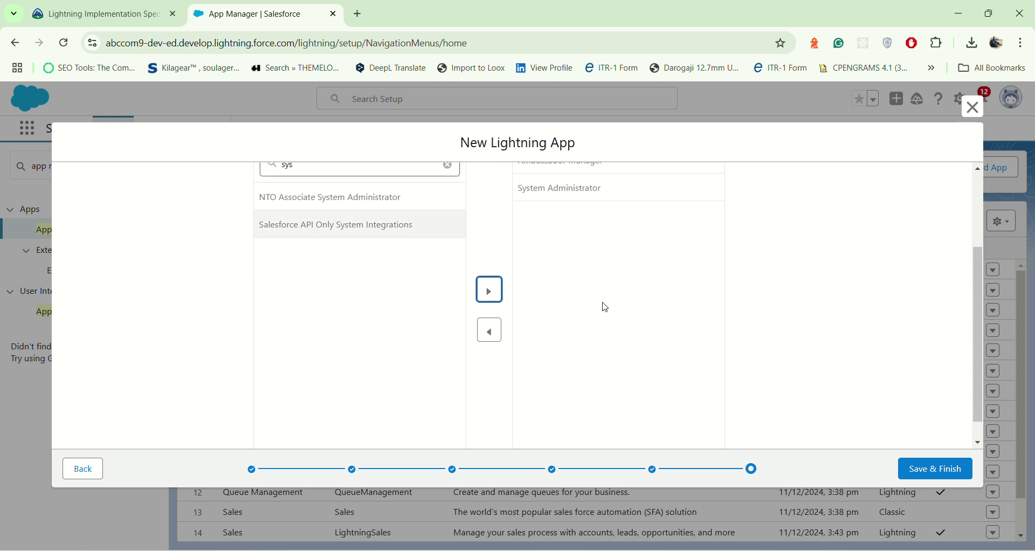
pyautogui.scroll(3, 824, 296)
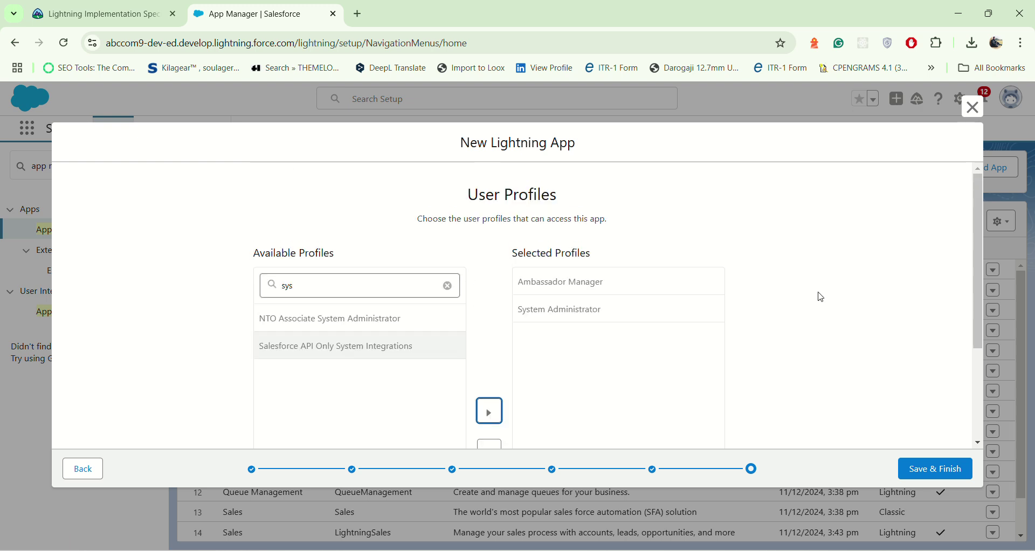
pyautogui.click(941, 469)
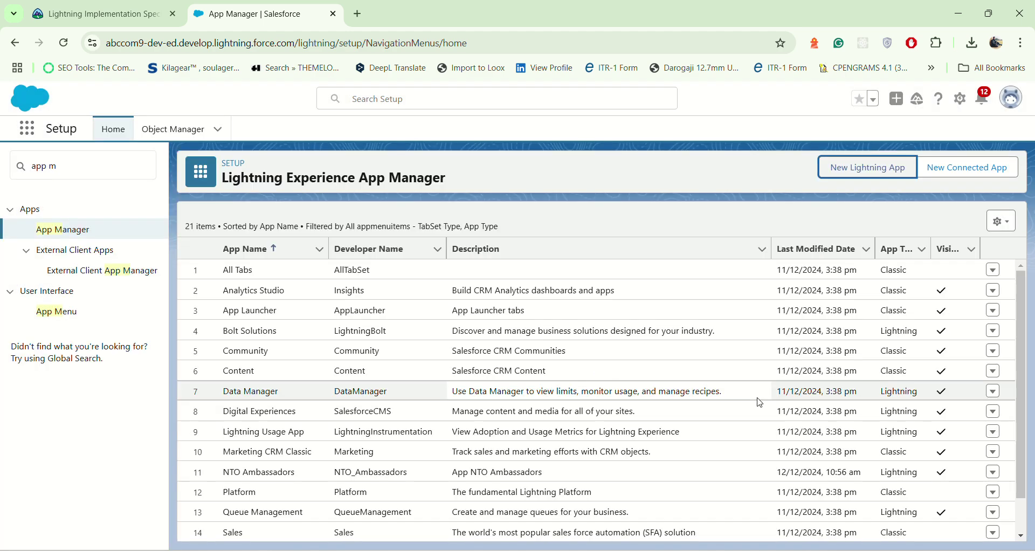
# Find Themes and Branding in Setup with the search "theme" and open it
pyautogui.click(72, 163)
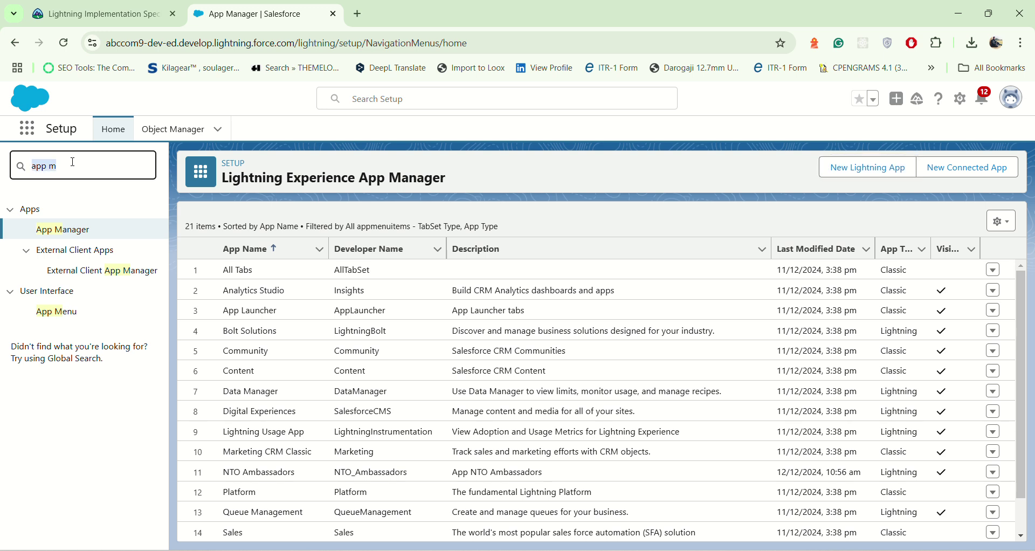
pyautogui.write('theme')
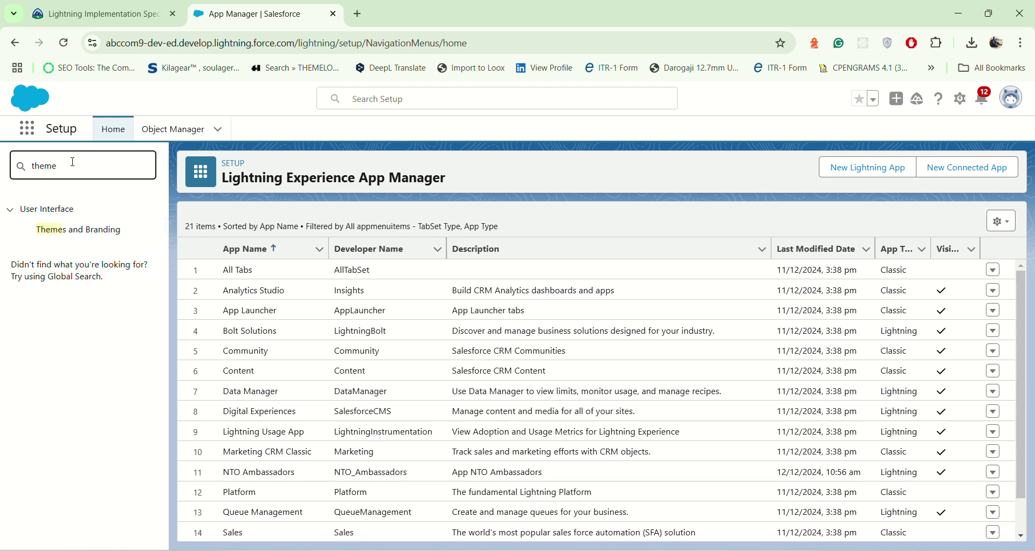
pyautogui.click(81, 230)
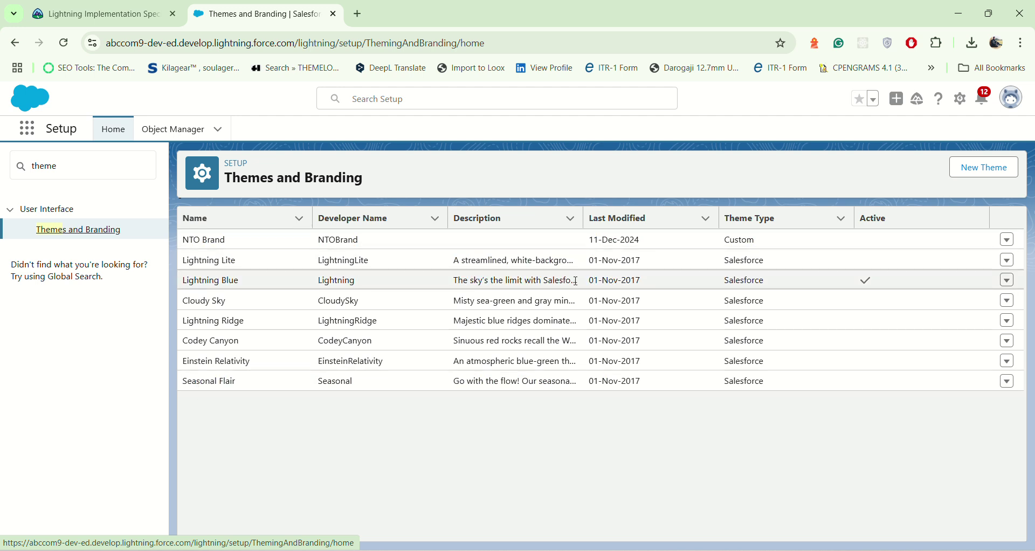
# Edit the NTO Brand theme to turn off the accessible brand color override and save the theme
pyautogui.click(1008, 240)
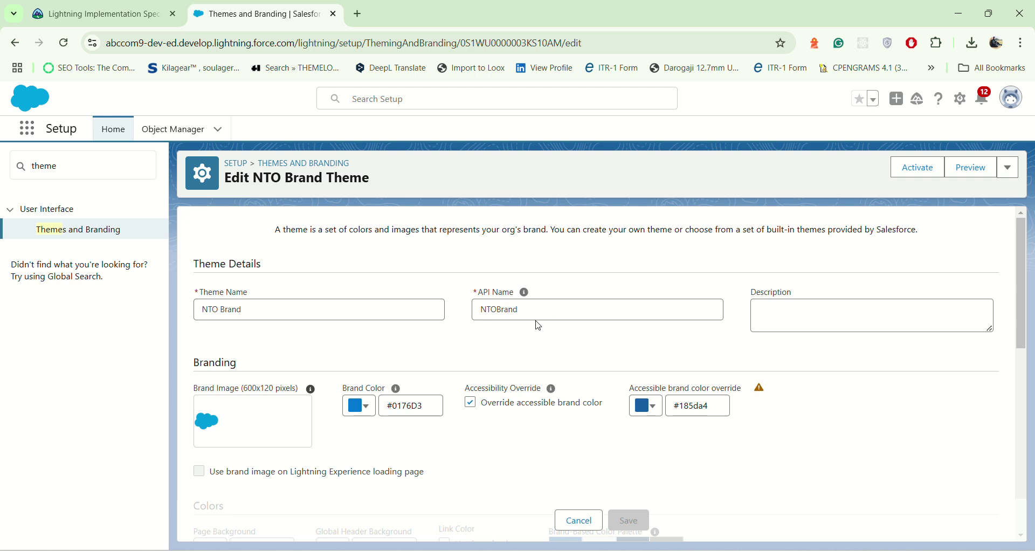
pyautogui.click(470, 403)
pyautogui.scroll(-3, 477, 424)
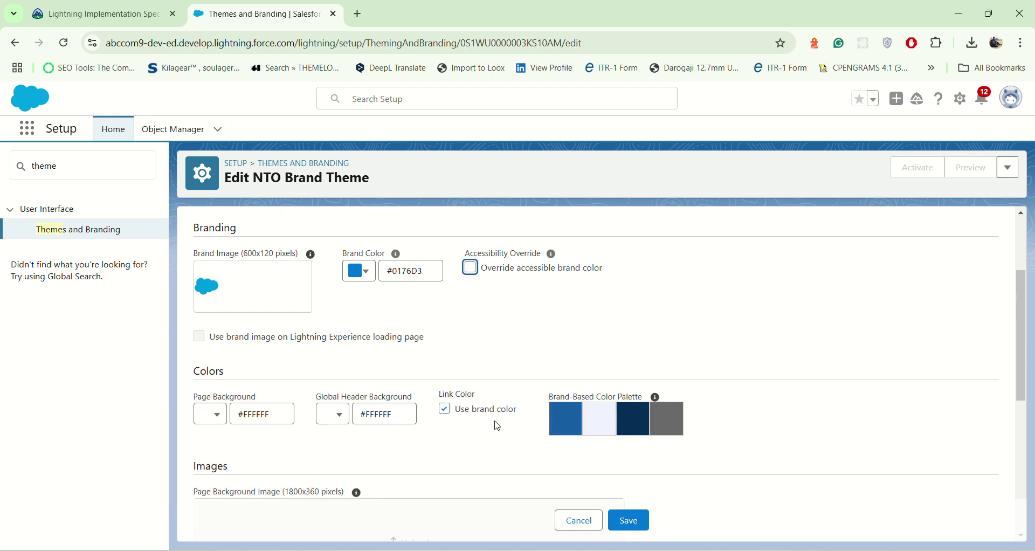
pyautogui.click(628, 520)
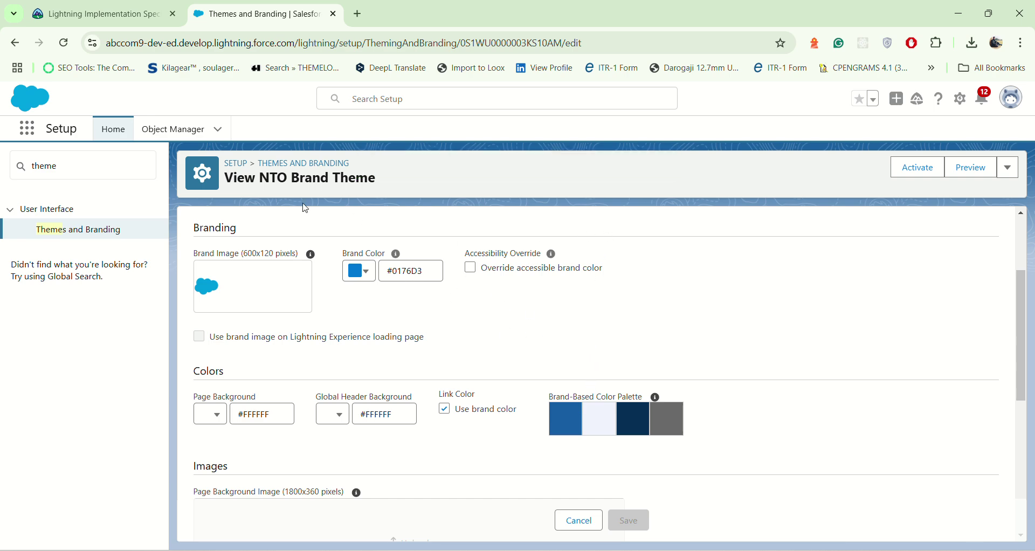
# Switch to the Trailhead superbadge page and review the console app's access, branding and display density requirements
pyautogui.click(126, 7)
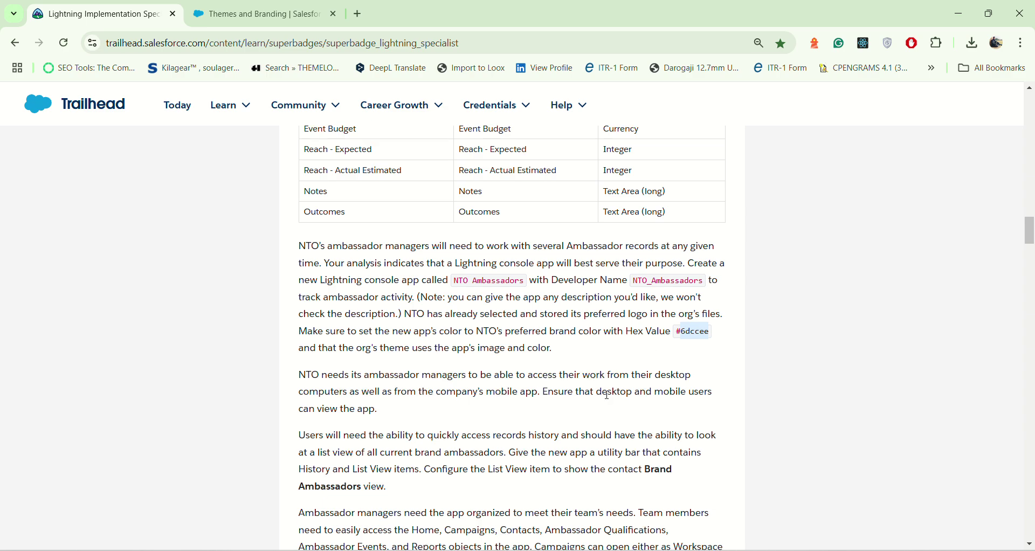
pyautogui.scroll(-10, 604, 387)
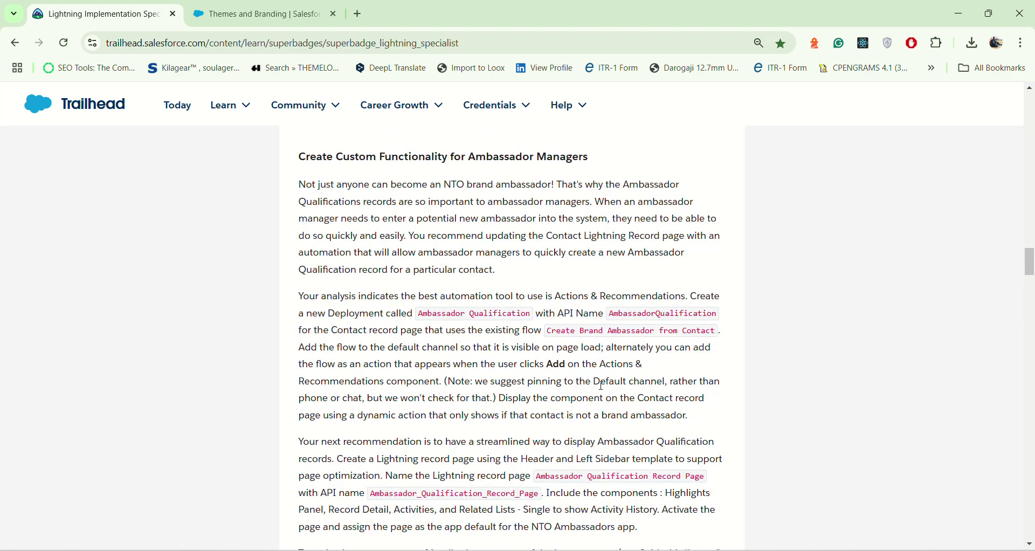
pyautogui.scroll(-5, 603, 386)
pyautogui.scroll(11, 600, 382)
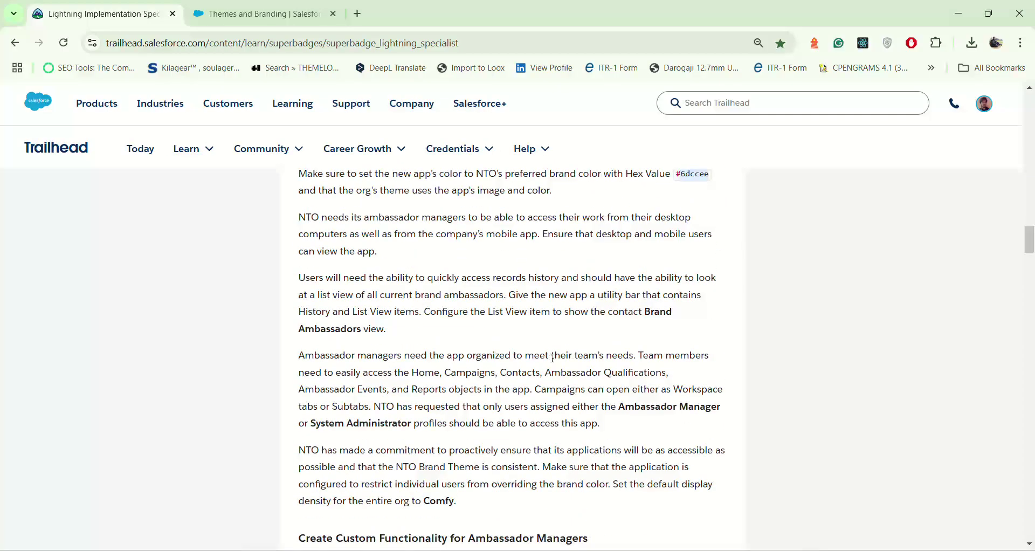
# Return to Salesforce Setup, find Density Settings with the search "dens", and set the org's default display density to Comfy
pyautogui.click(270, 13)
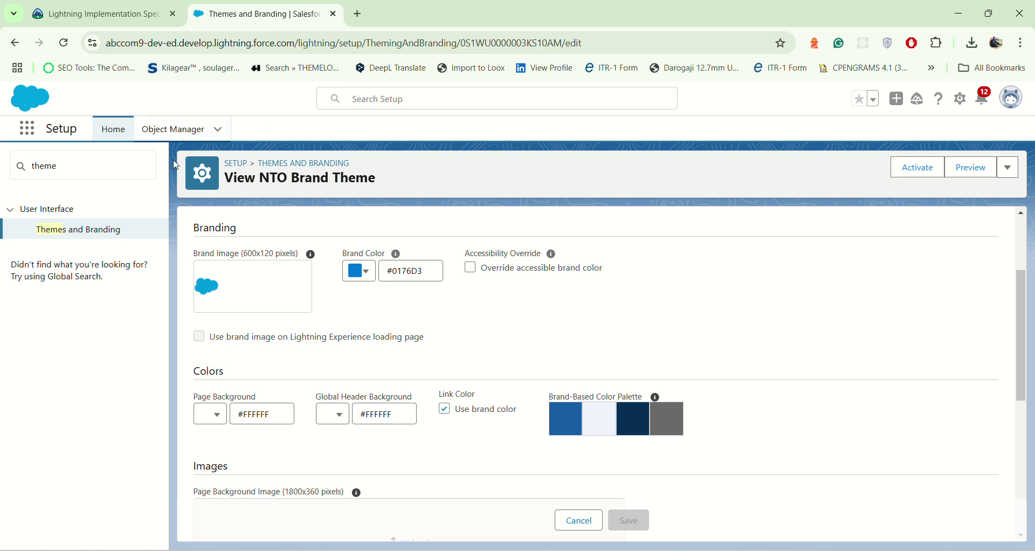
pyautogui.click(96, 168)
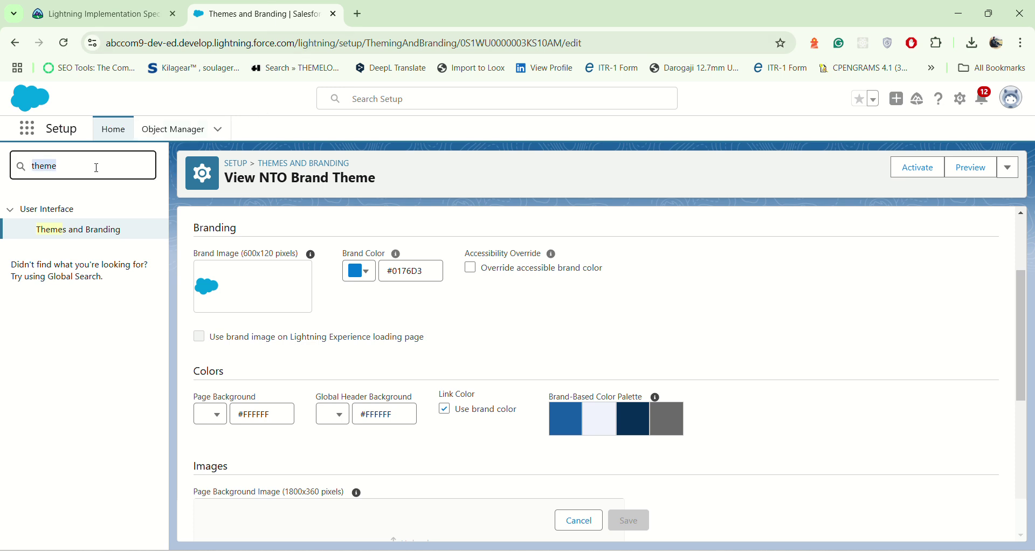
pyautogui.press('BackSpace')
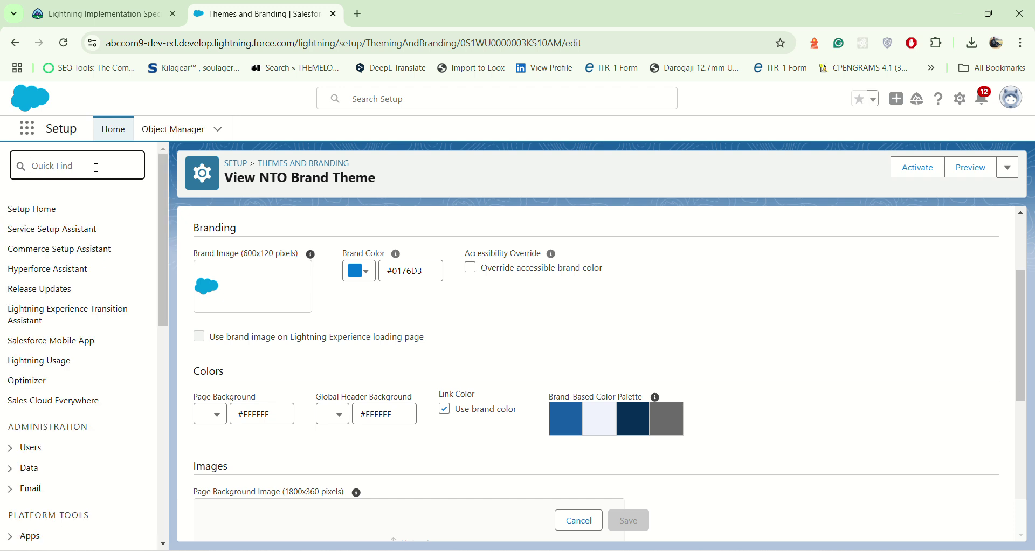
pyautogui.write('den')
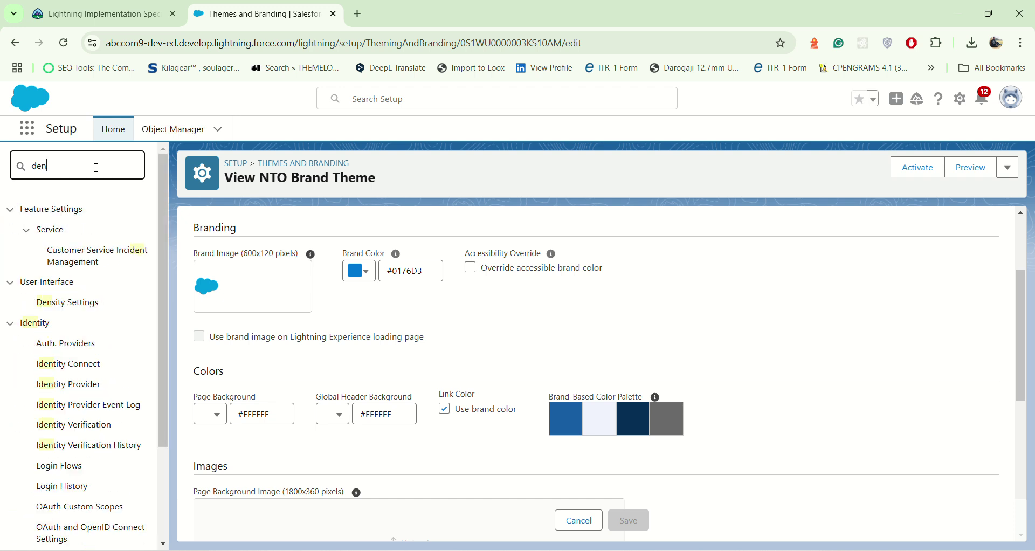
pyautogui.write('s')
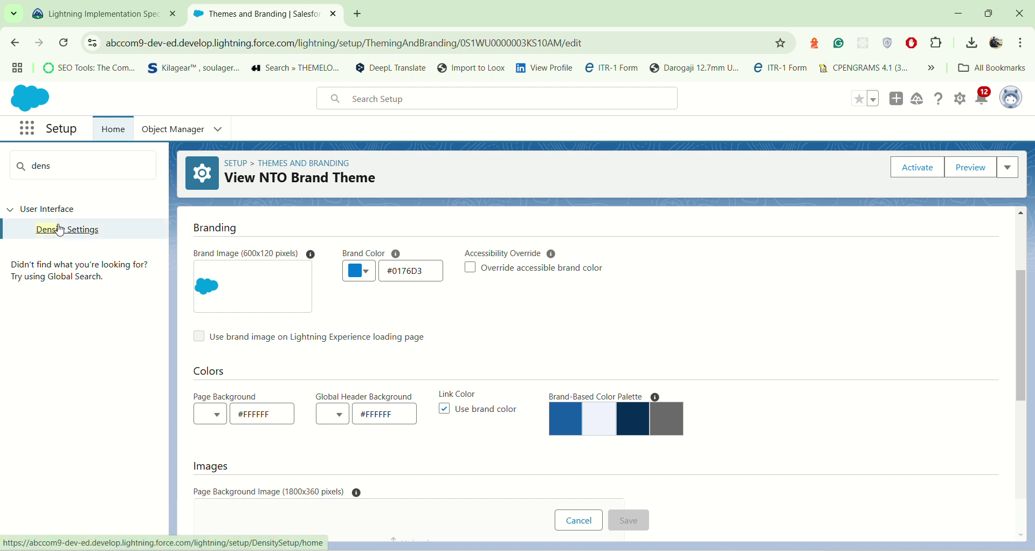
pyautogui.click(76, 230)
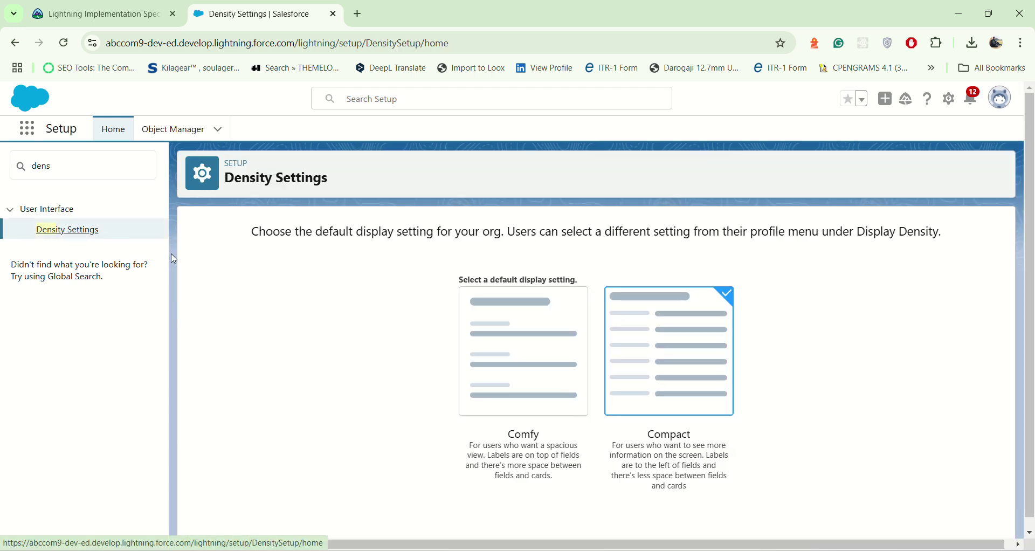
pyautogui.click(467, 405)
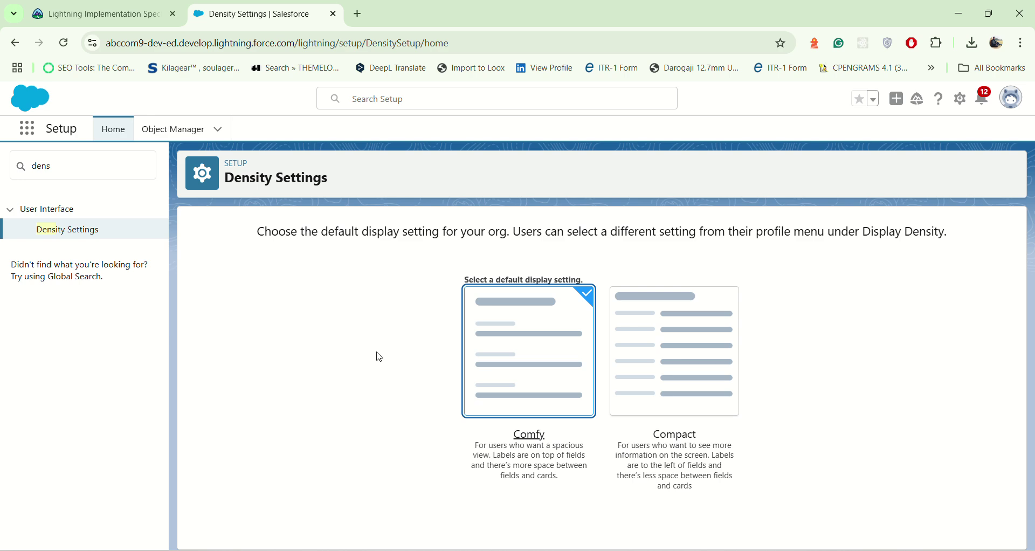
# Switch to the Trailhead superbadge page and submit the Review System Administration challenge for checking
pyautogui.click(100, 14)
pyautogui.moveTo(193, 149)
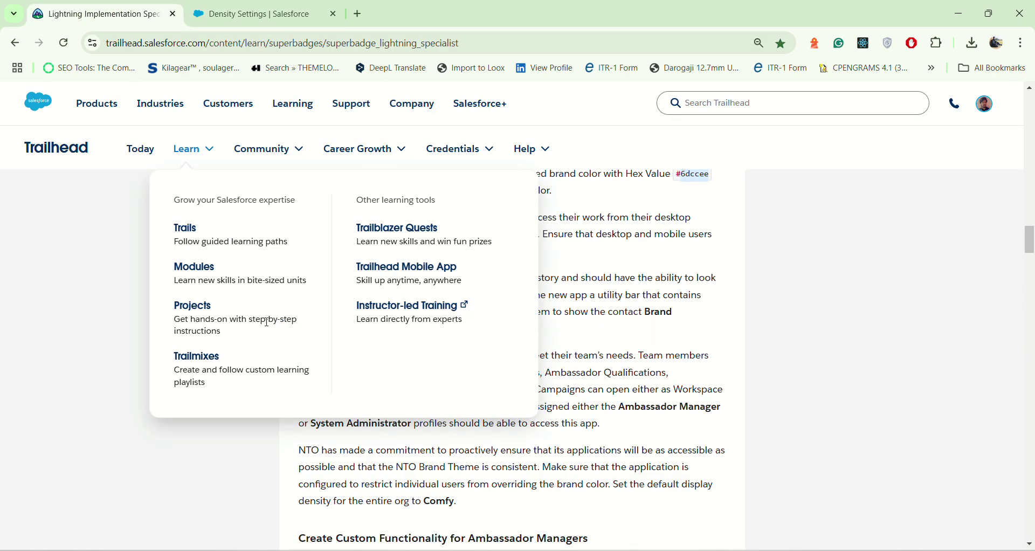
pyautogui.scroll(-15, 426, 365)
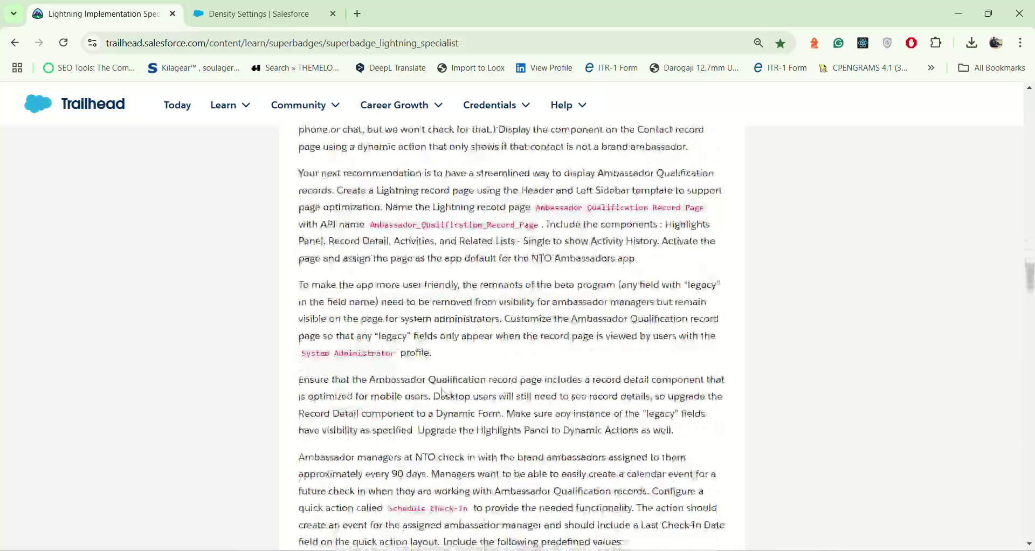
pyautogui.scroll(-20, 498, 389)
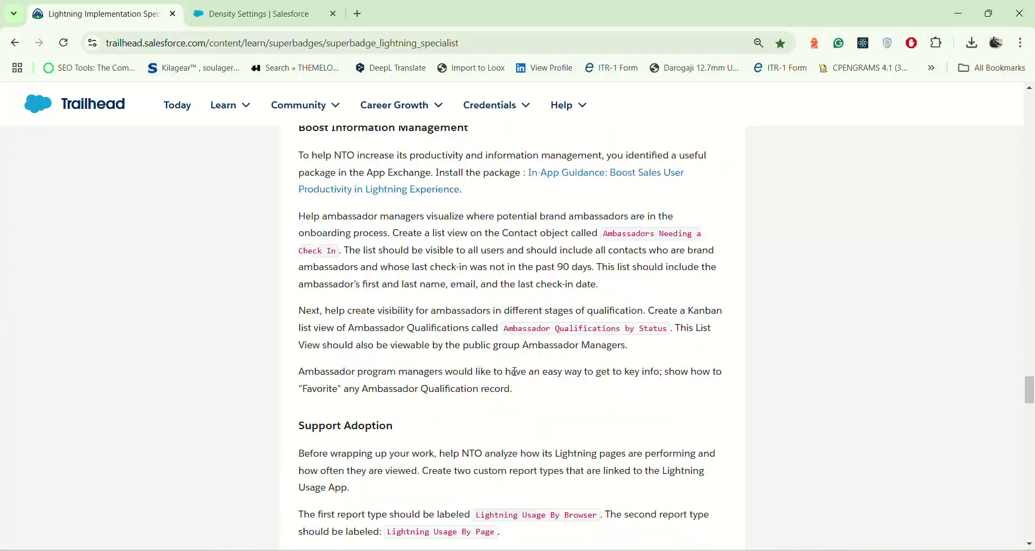
pyautogui.scroll(-13, 515, 371)
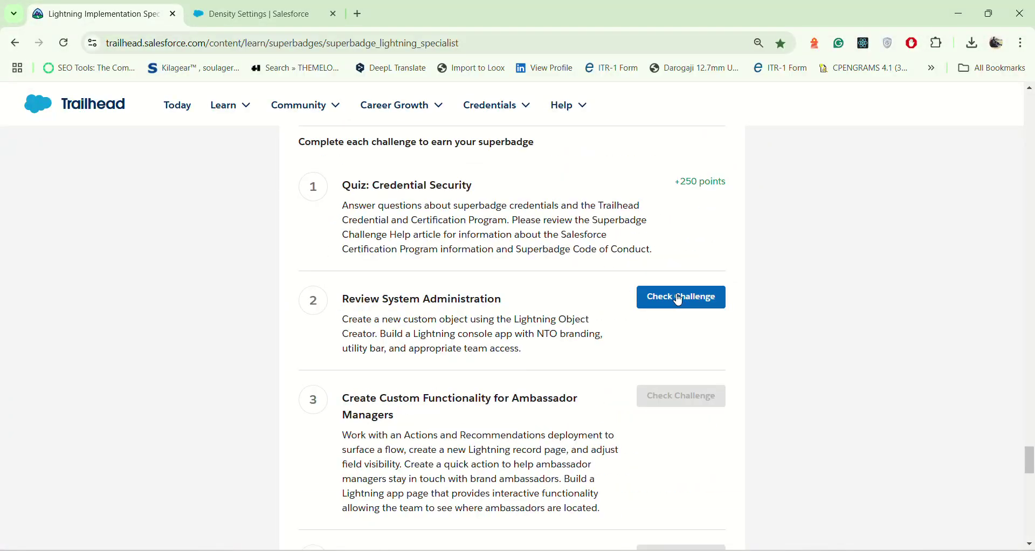
pyautogui.click(677, 297)
pyautogui.moveTo(340, 299); pyautogui.dragTo(607, 359)
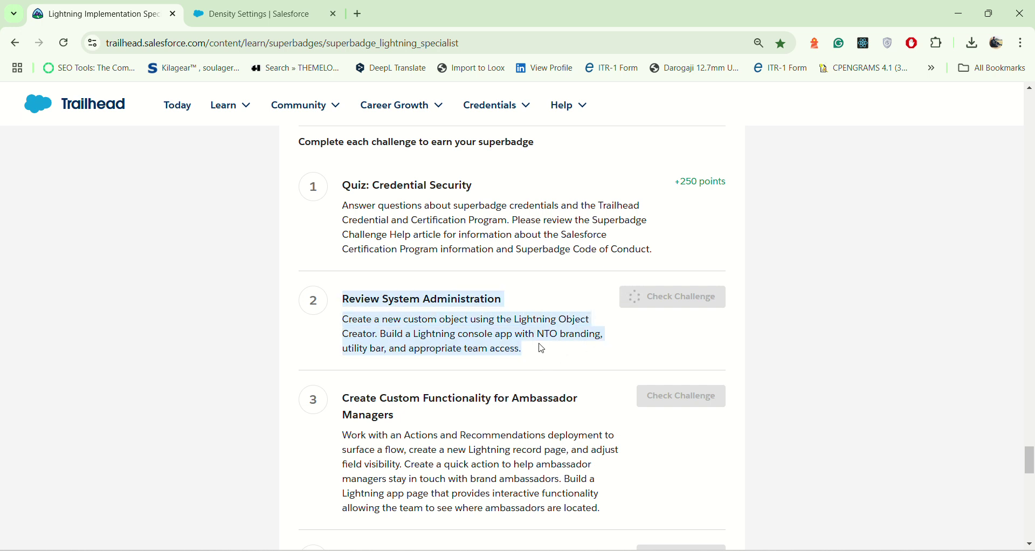